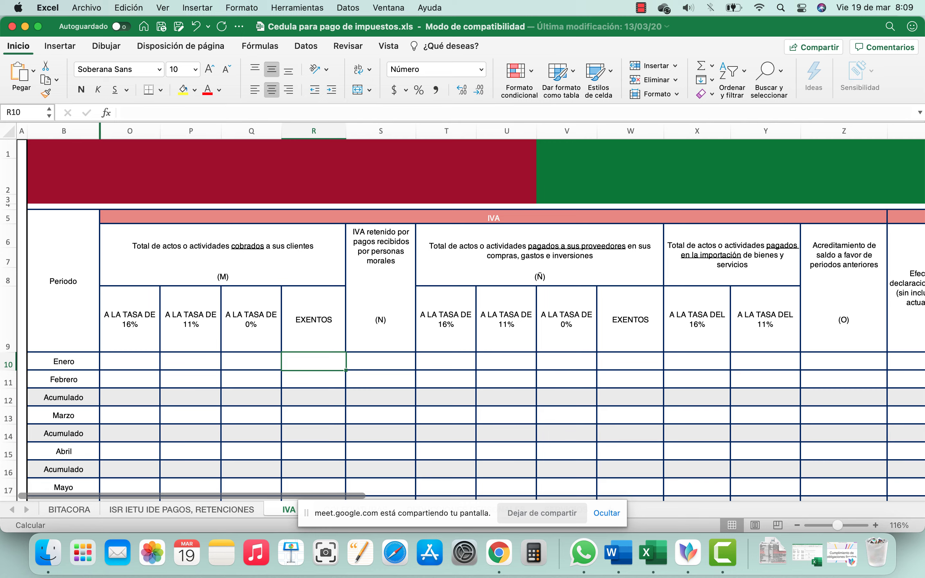
Step: Examine the IVA sheet's columns from the collected activities through the payments and balance control section
scroll(465, 312, "right", 5)
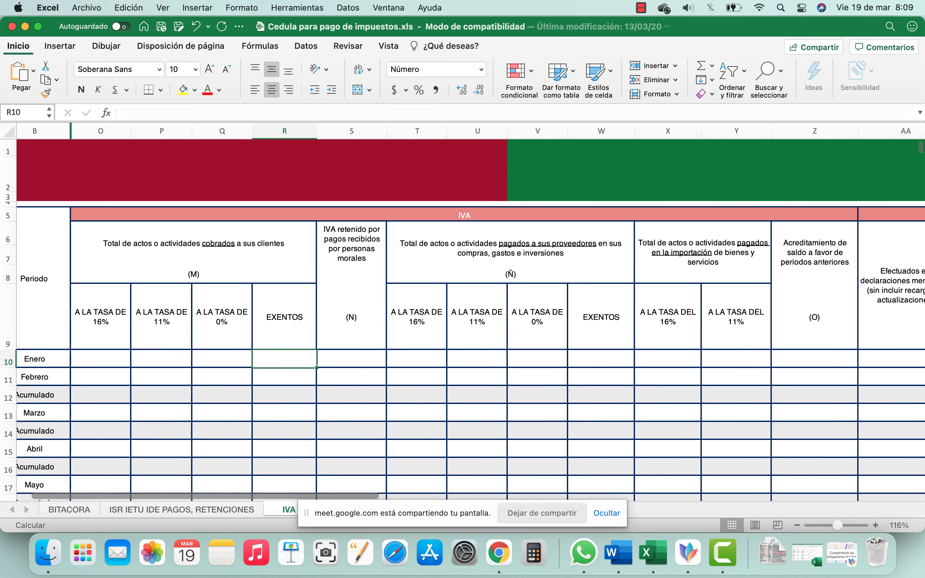
scroll(468, 312, "right", 5)
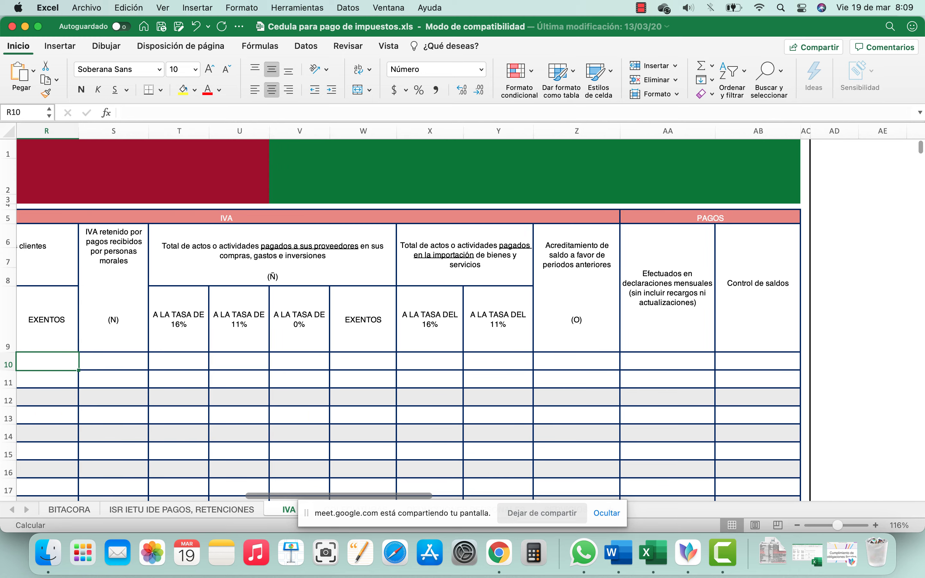
scroll(470, 312, "left", 3)
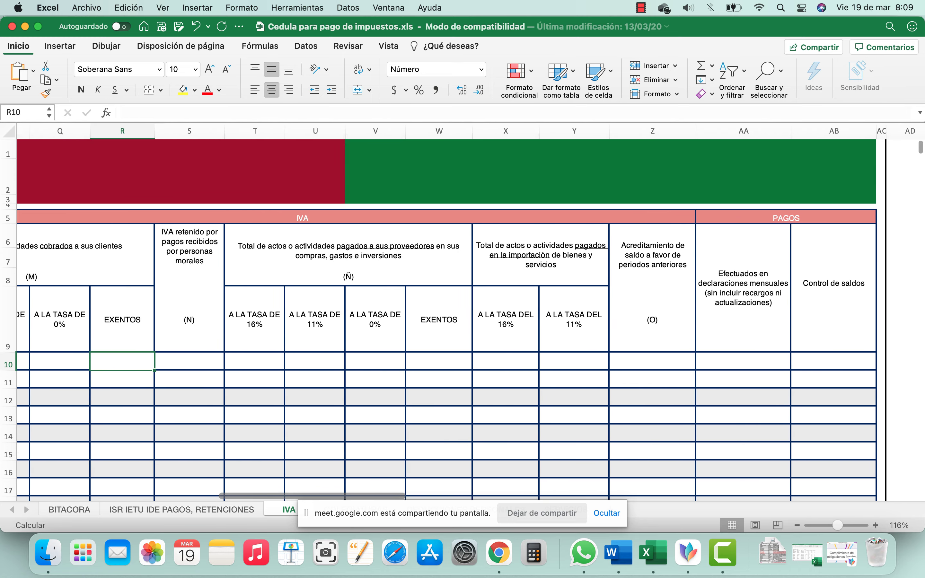
scroll(467, 315, "left", 2)
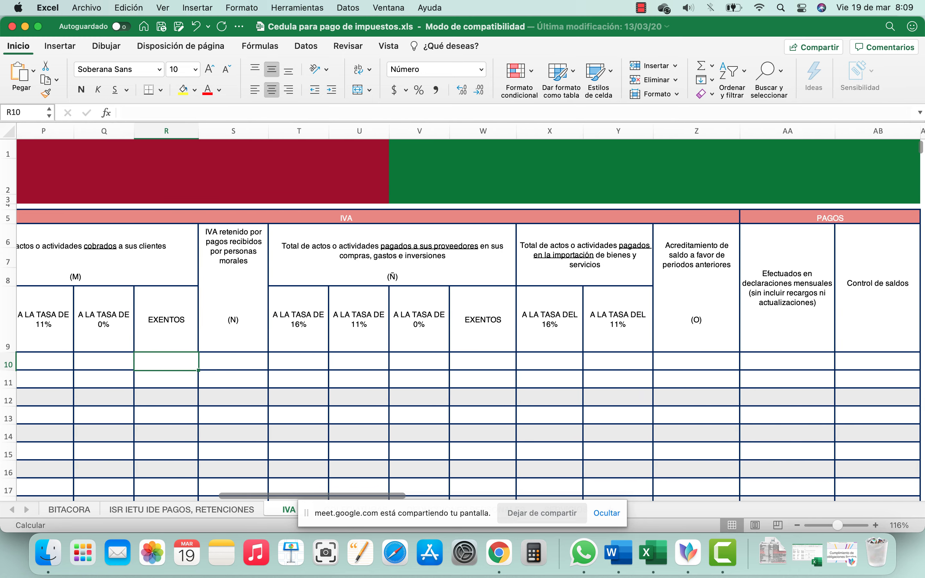
scroll(468, 314, "left", 3)
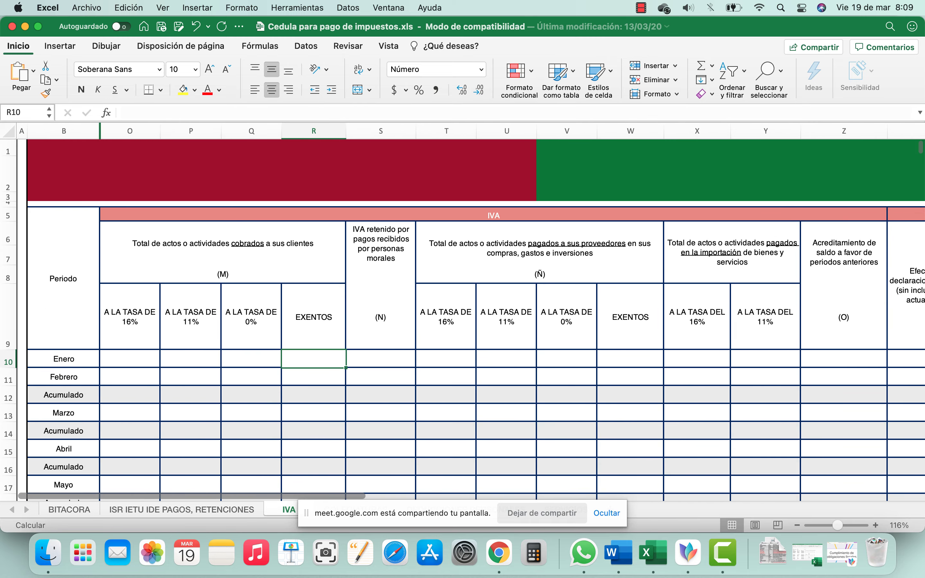
Step: Hide the Google Meet screen-sharing notice and switch back to the tax workbook in Excel
left_click(607, 514)
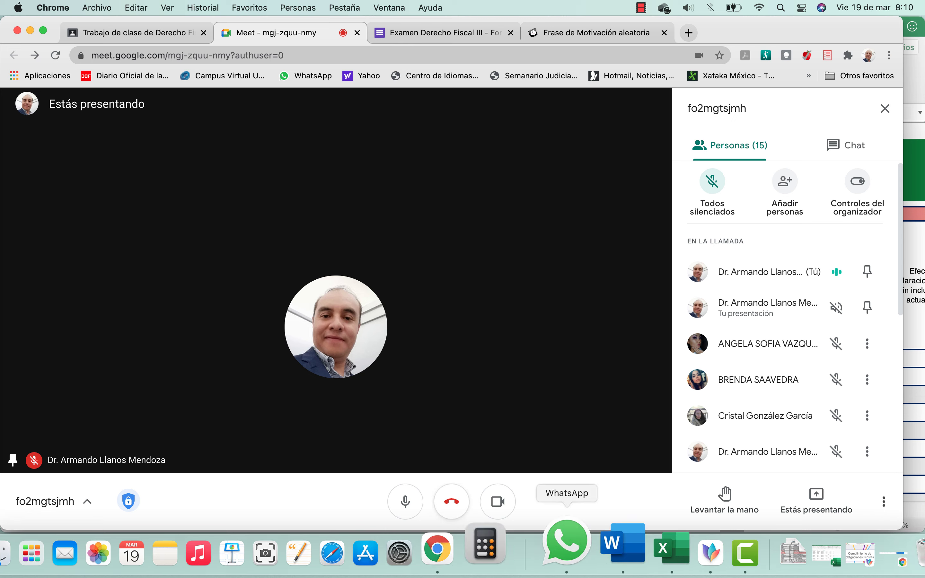
key("super+Tab")
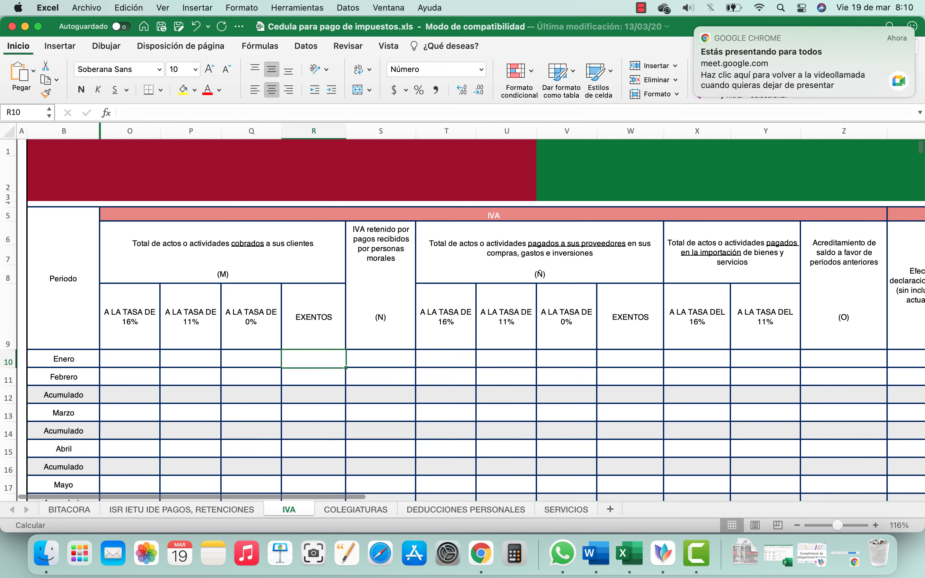
Step: Examine the annual deduction limits by education level on the COLEGIATURAS sheet
left_click(355, 510)
scroll(462, 317, "down", 2)
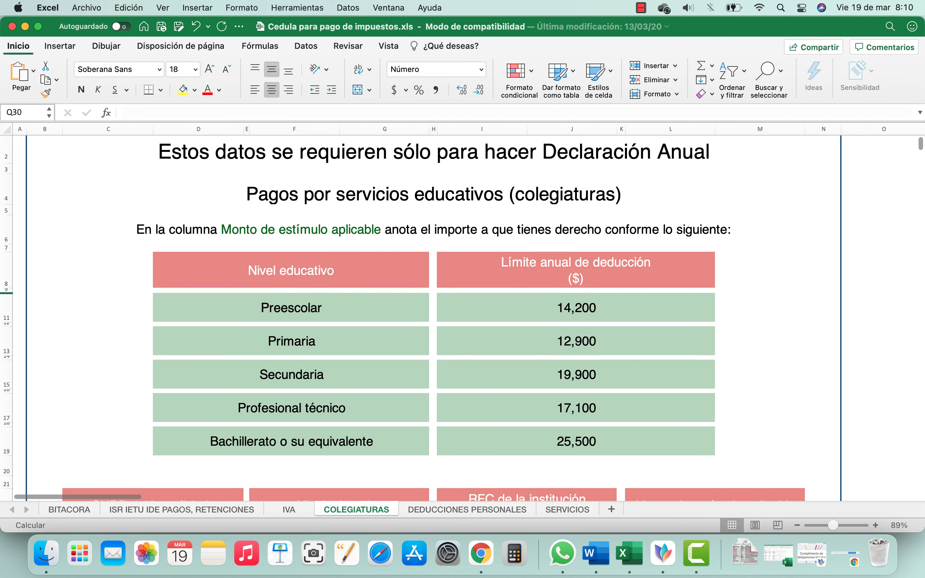
scroll(462, 317, "down", 1)
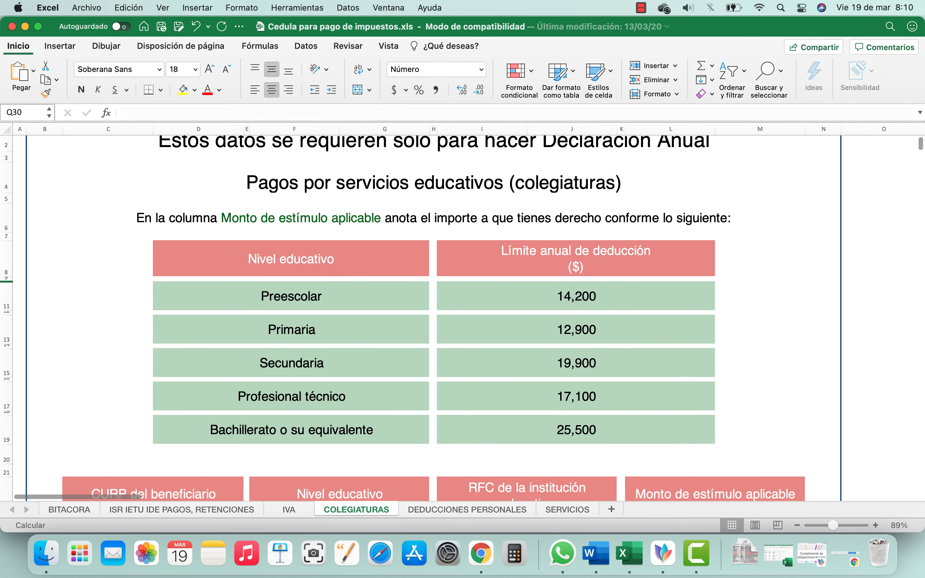
scroll(462, 317, "up", 2)
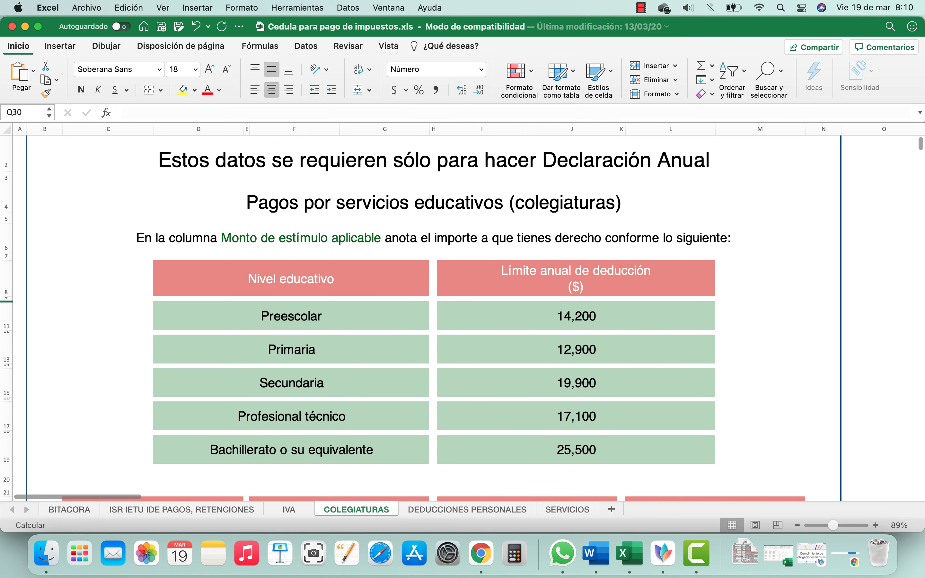
scroll(462, 317, "down", 1)
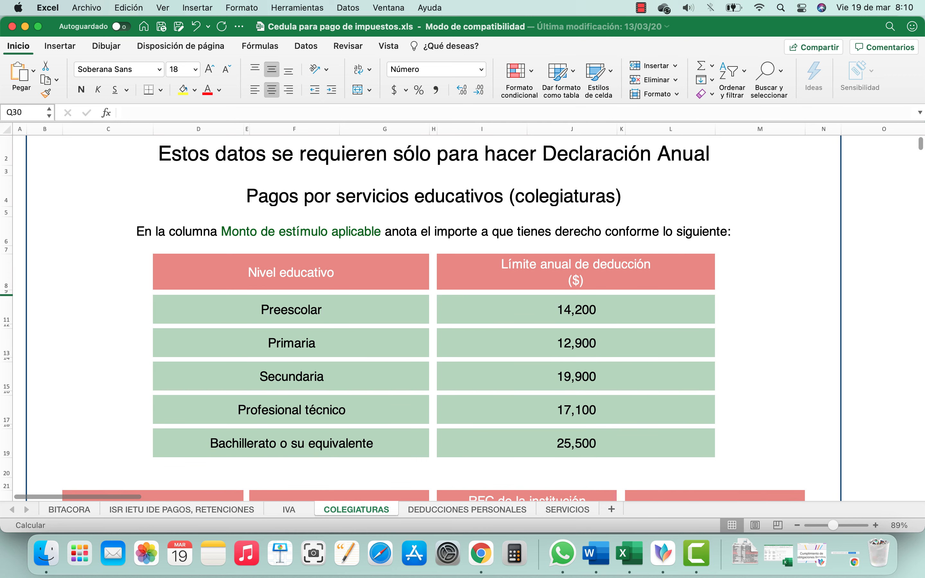
scroll(462, 317, "down", 6)
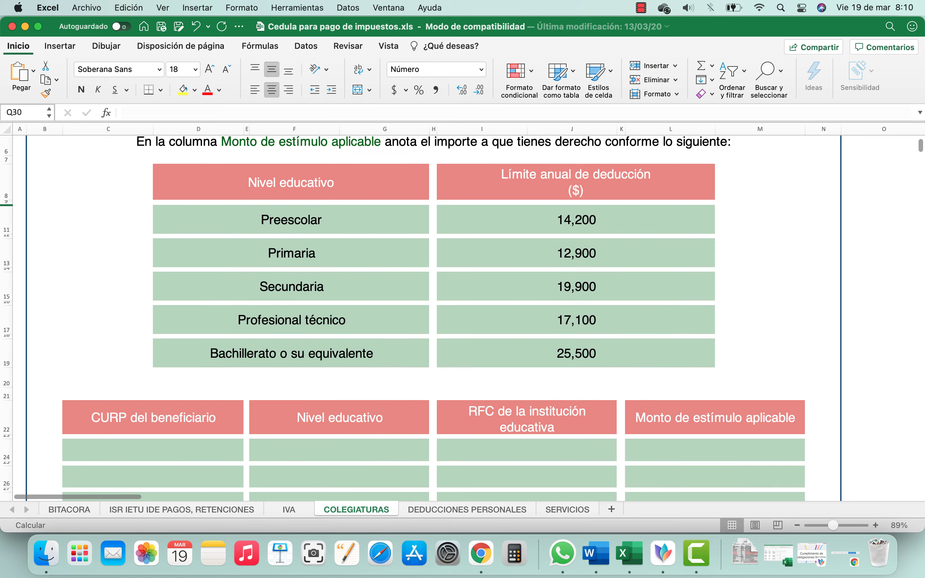
Step: Go through the tuition record table's columns on the COLEGIATURAS sheet, from the beneficiary's CURP to the applicable stimulus amount
scroll(462, 317, "down", 3)
left_click(153, 343)
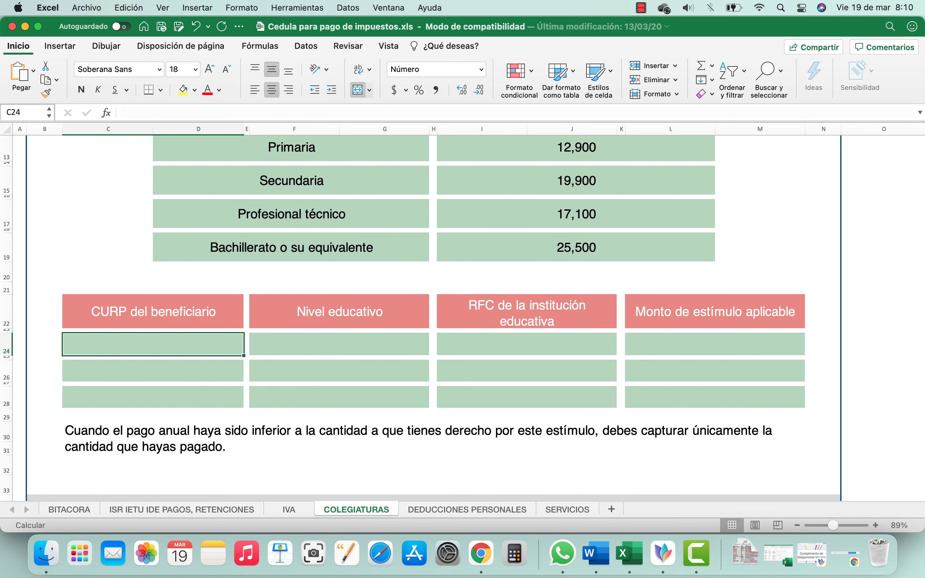
key("Tab")
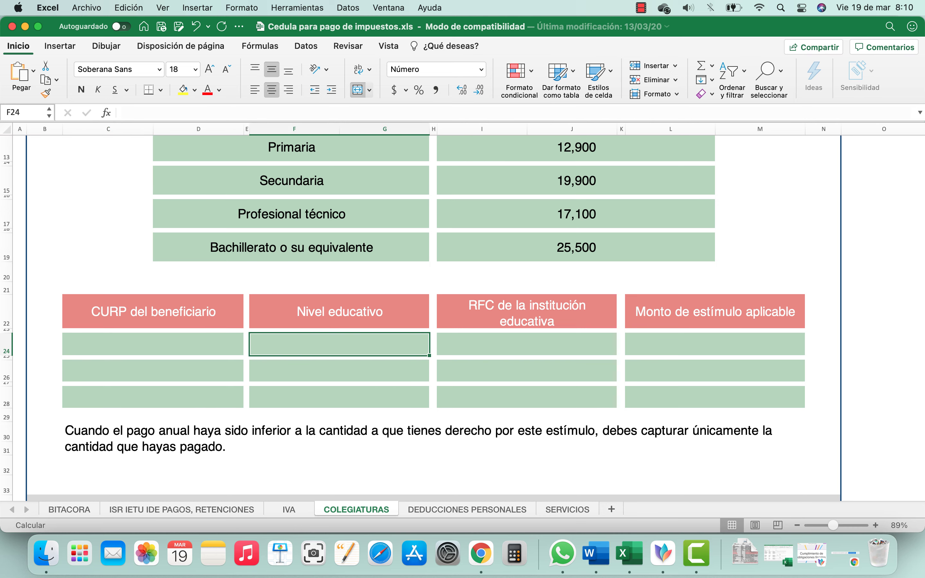
key("Tab")
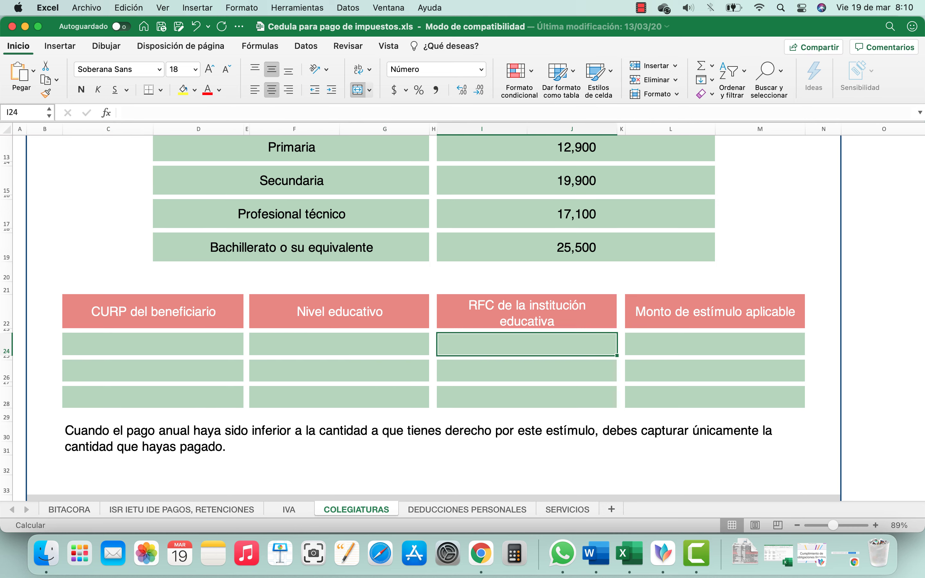
key("Tab")
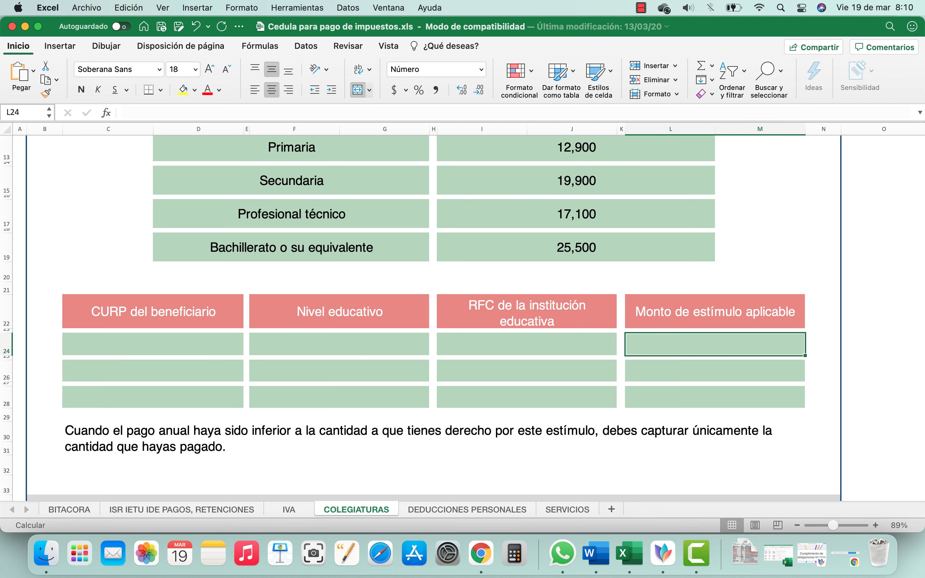
scroll(462, 318, "down", 8)
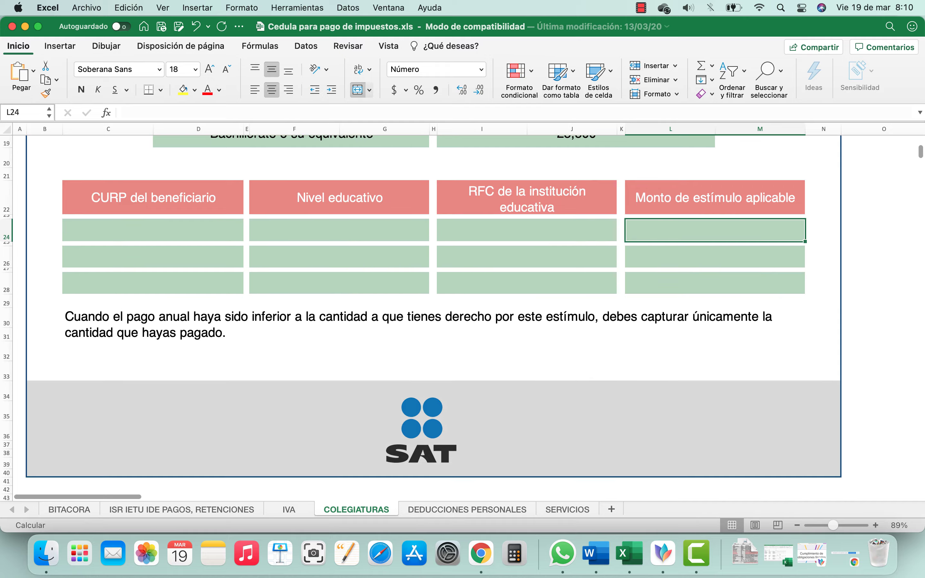
scroll(428, 318, "up", 7)
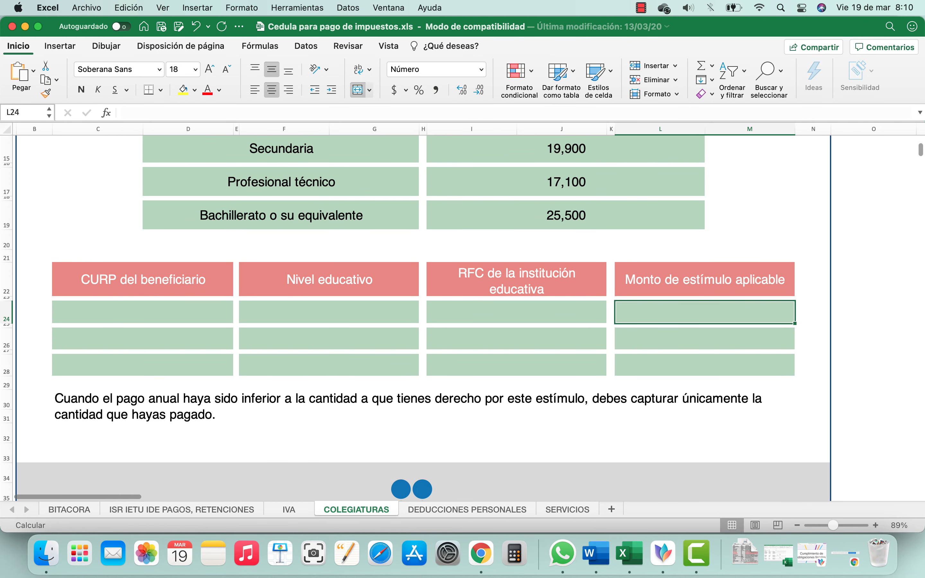
Step: Review the DEDUCCIONES PERSONALES sheet's expense type, issuer RFC and amount columns together with the lettered expense list
left_click(467, 510)
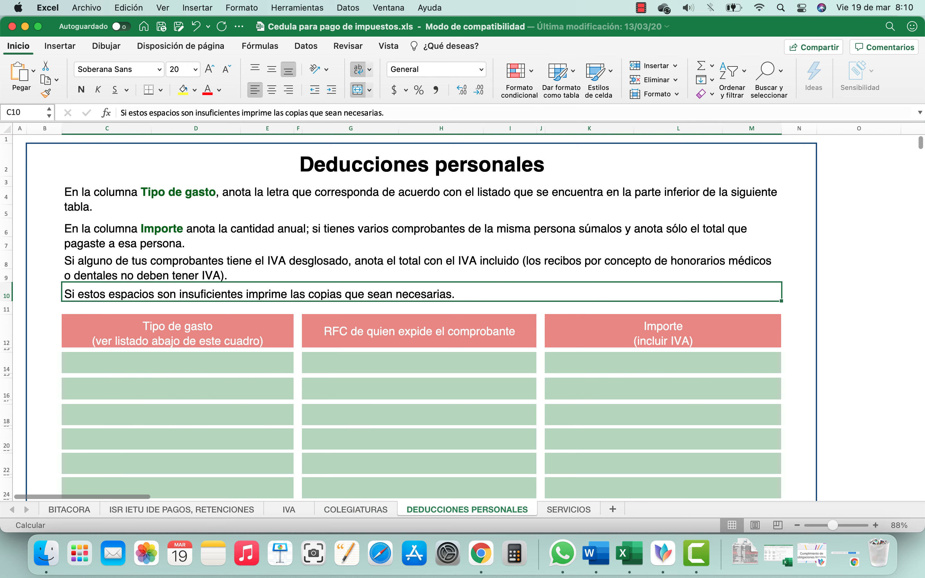
left_click(178, 362)
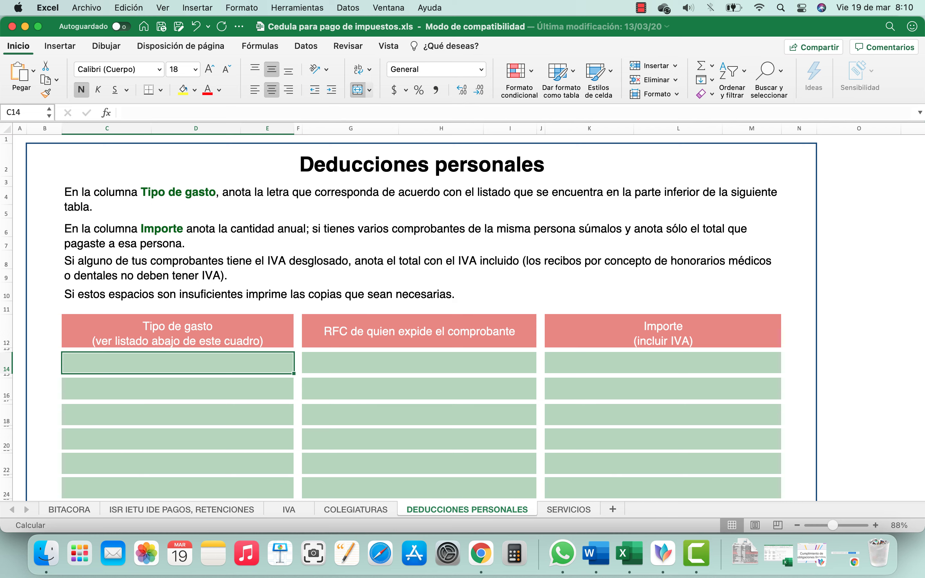
left_click(419, 363)
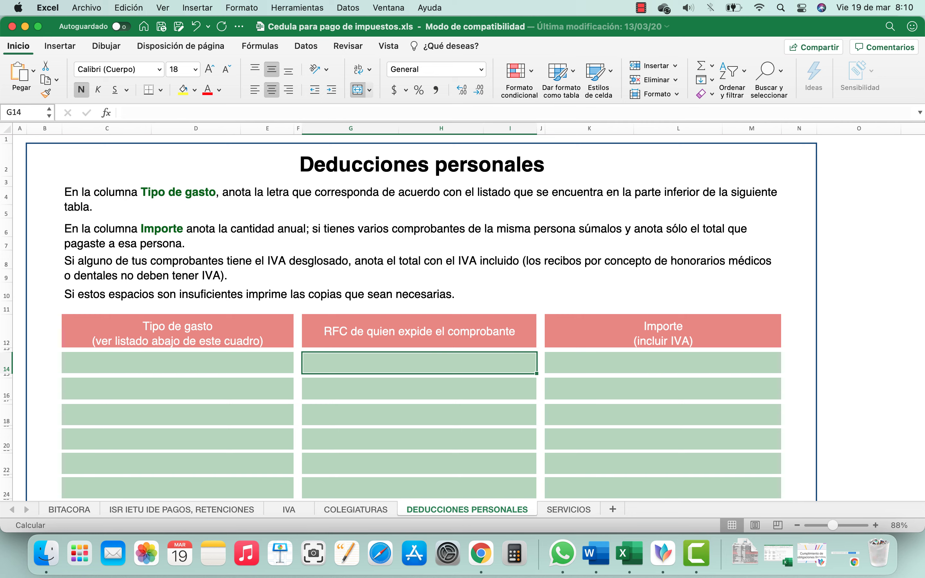
left_click(663, 363)
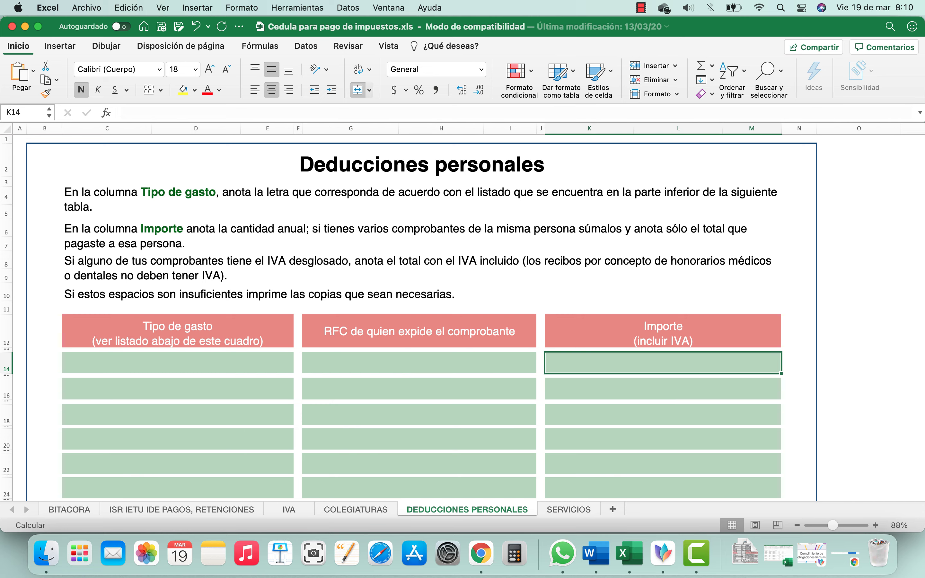
scroll(420, 321, "down", 5)
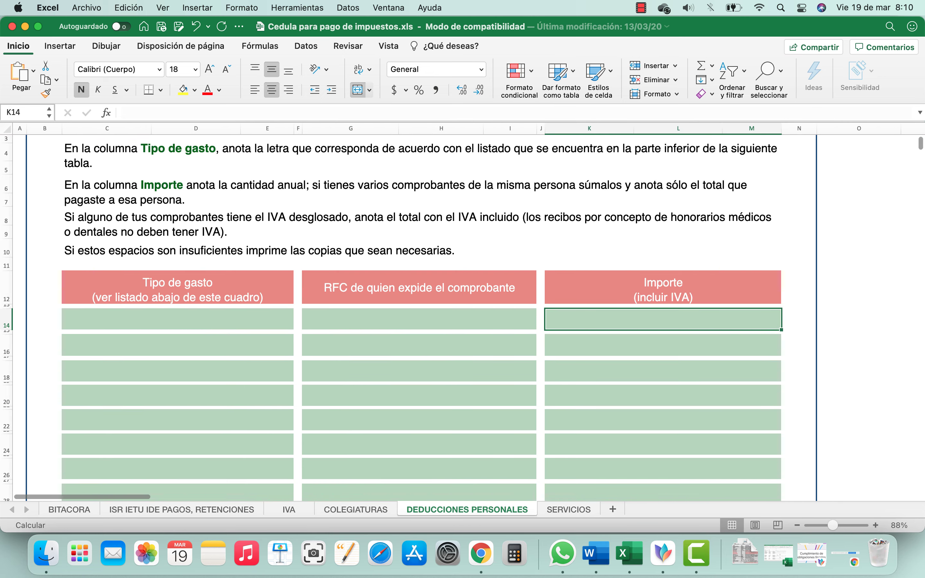
scroll(421, 322, "up", 3)
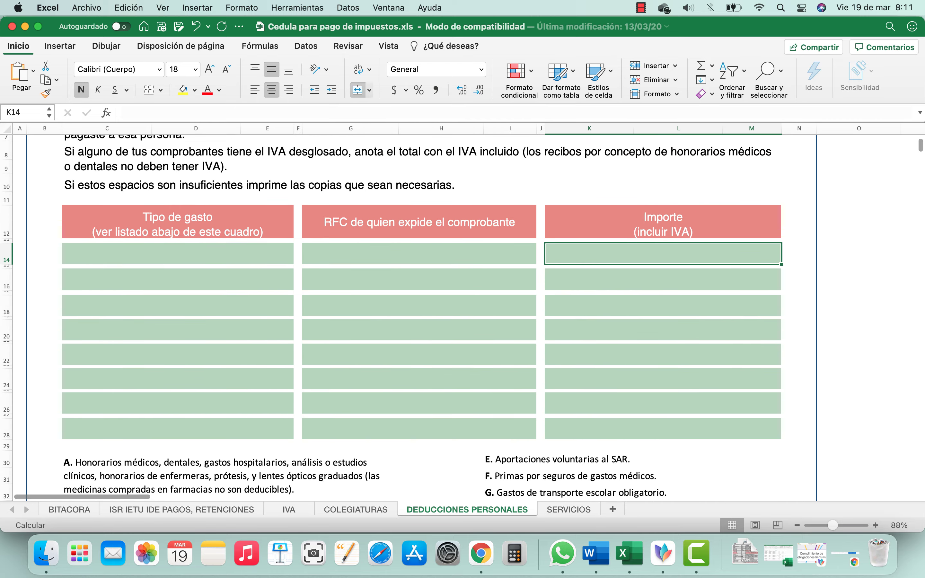
left_click(177, 328)
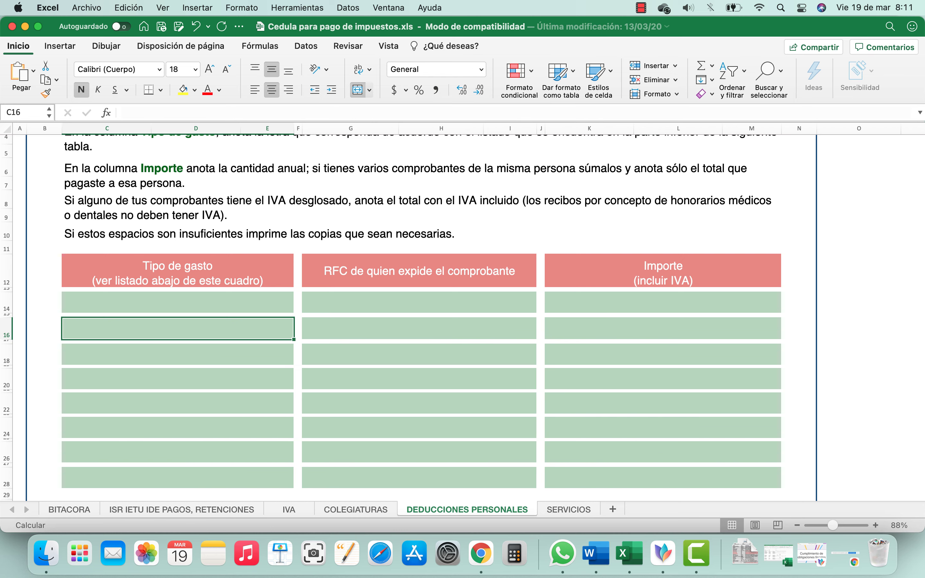
left_click(177, 302)
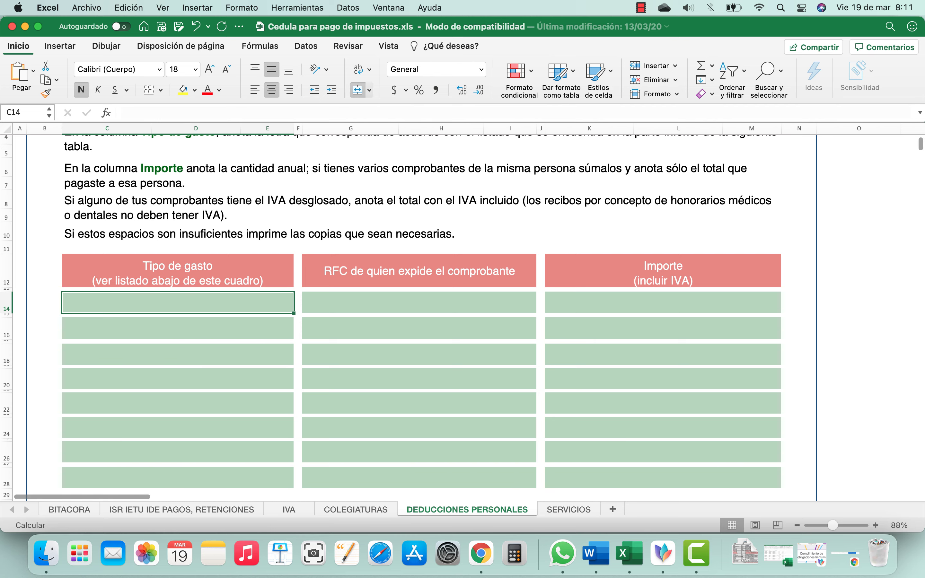
Step: View the SAT contact and service information on the SERVICIOS sheet
left_click(569, 510)
scroll(458, 317, "down", 5)
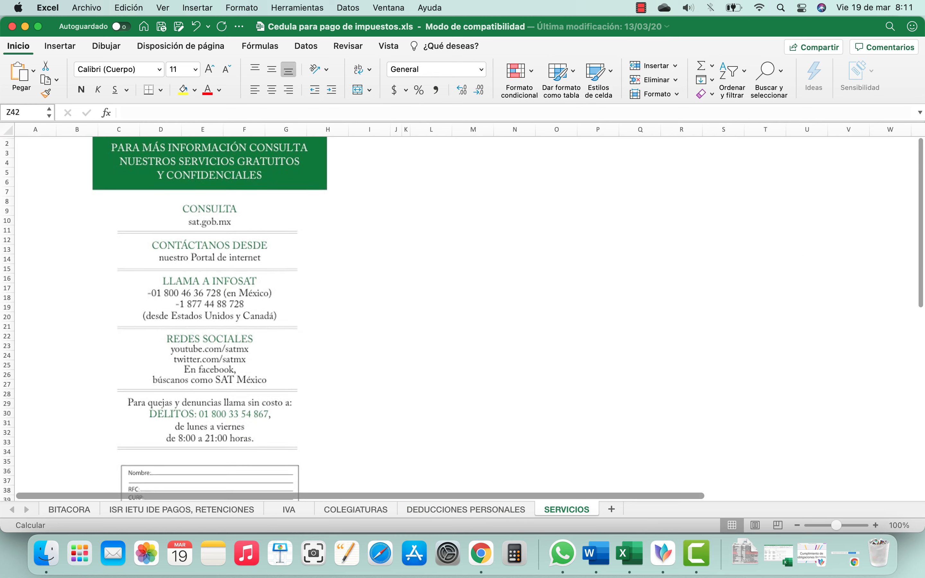
scroll(459, 317, "up", 5)
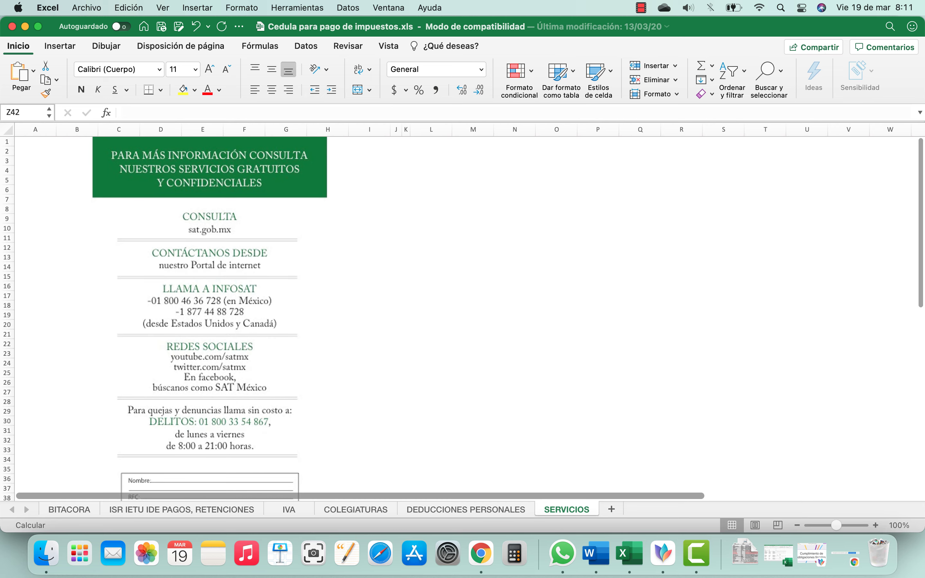
Step: Examine the ISR and IETU column headings and monthly rows on the ISR IETU IDE PAGOS, RETENCIONES sheet
key("ctrl+Page_Up")
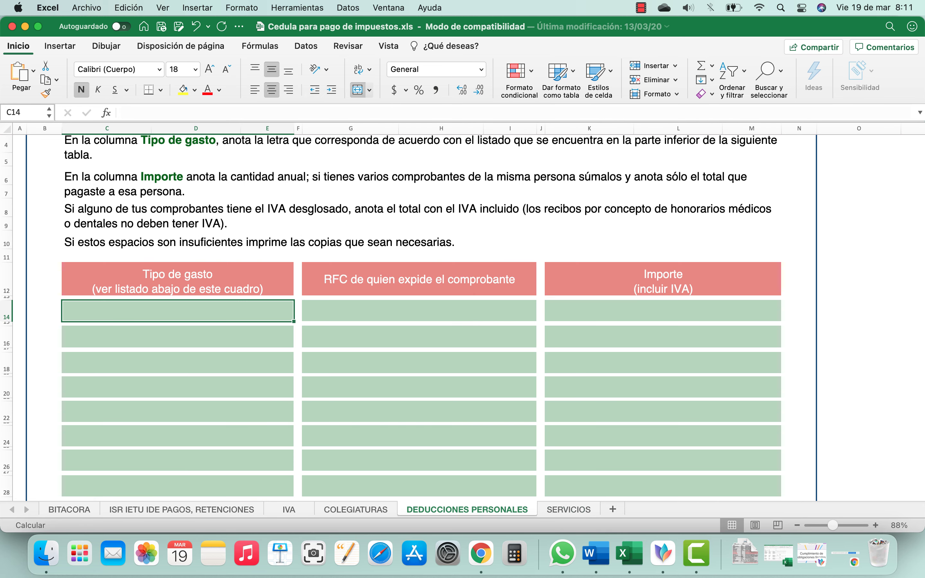
key("ctrl+Page_Up")
key("ctrl+Page_Up")
key("ctrl+Page_Up")
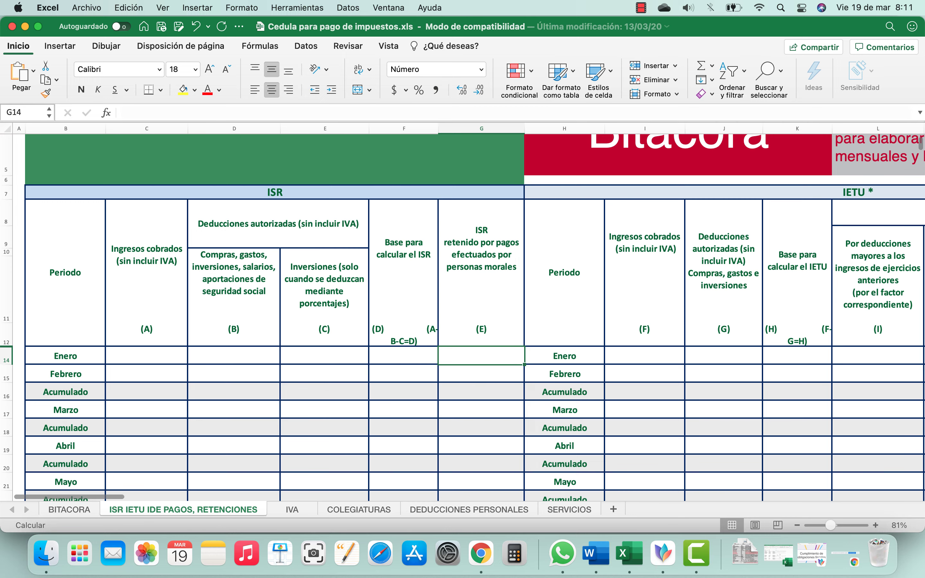
scroll(462, 317, "up", 3)
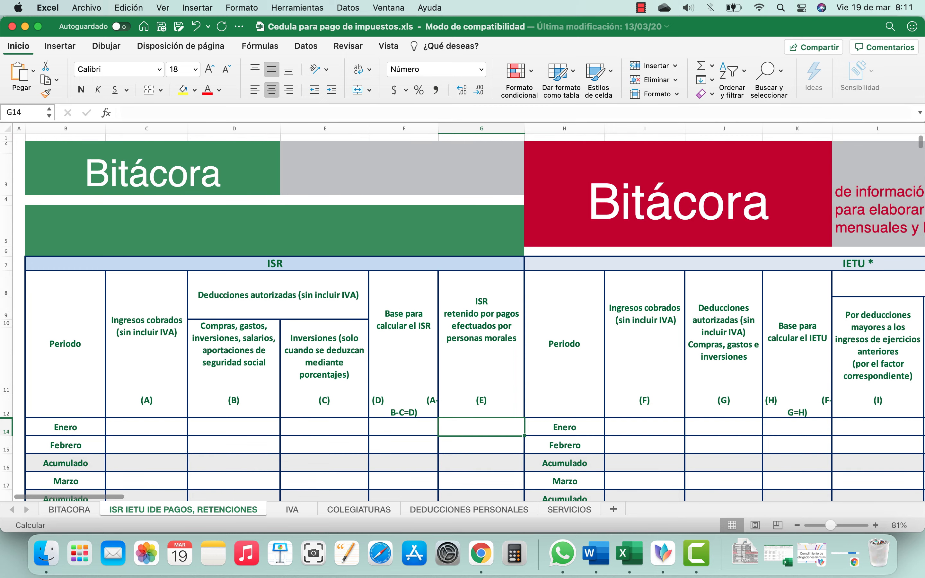
scroll(463, 317, "down", 3)
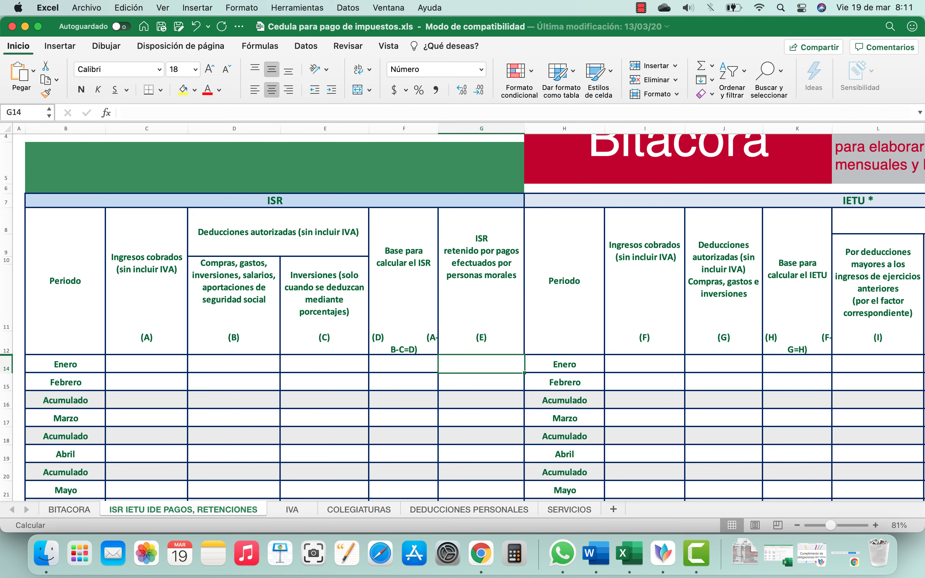
scroll(462, 317, "up", 3)
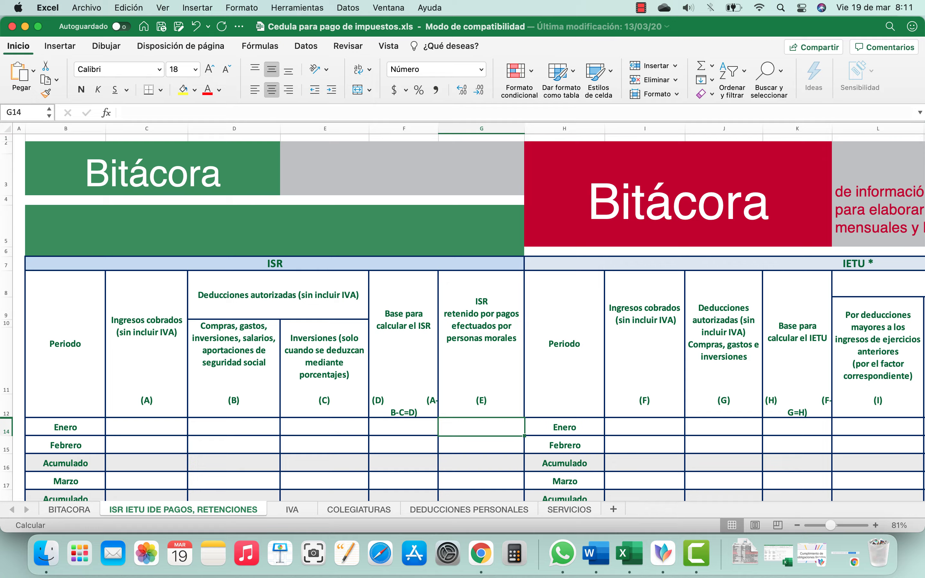
scroll(463, 317, "down", 2)
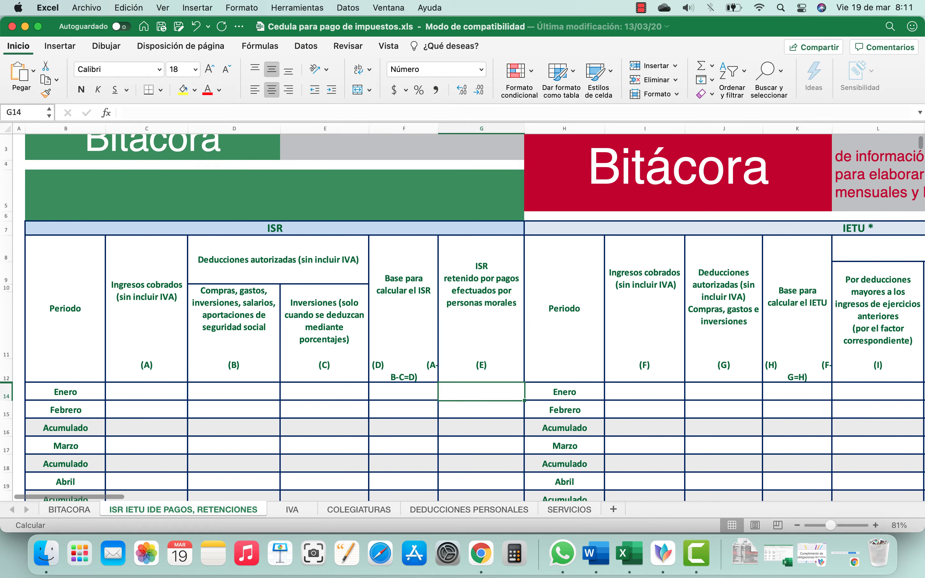
Step: Review the IVA and COLEGIATURAS sheets again, ending with the expense type and issuer RFC columns on the DEDUCCIONES PERSONALES sheet
left_click(292, 509)
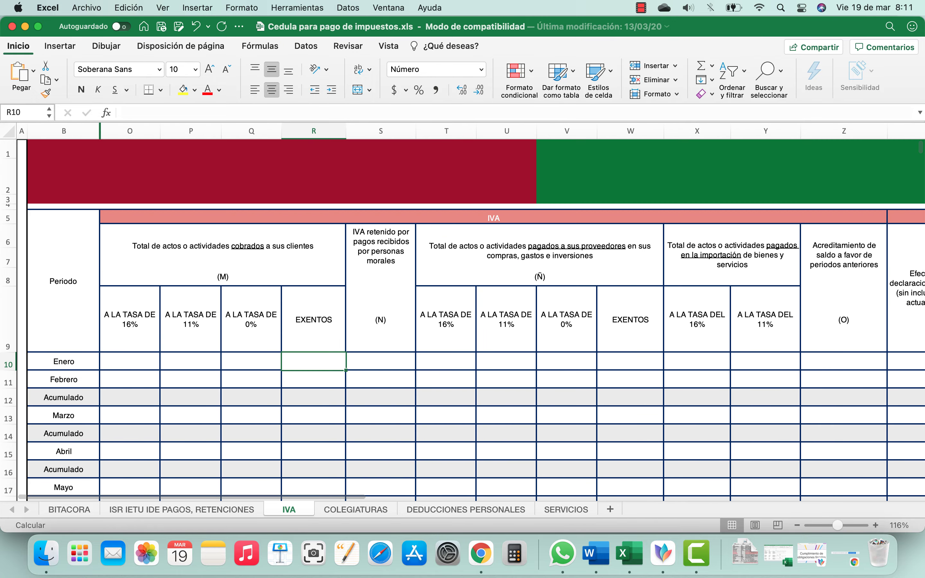
key("ctrl+Page_Down")
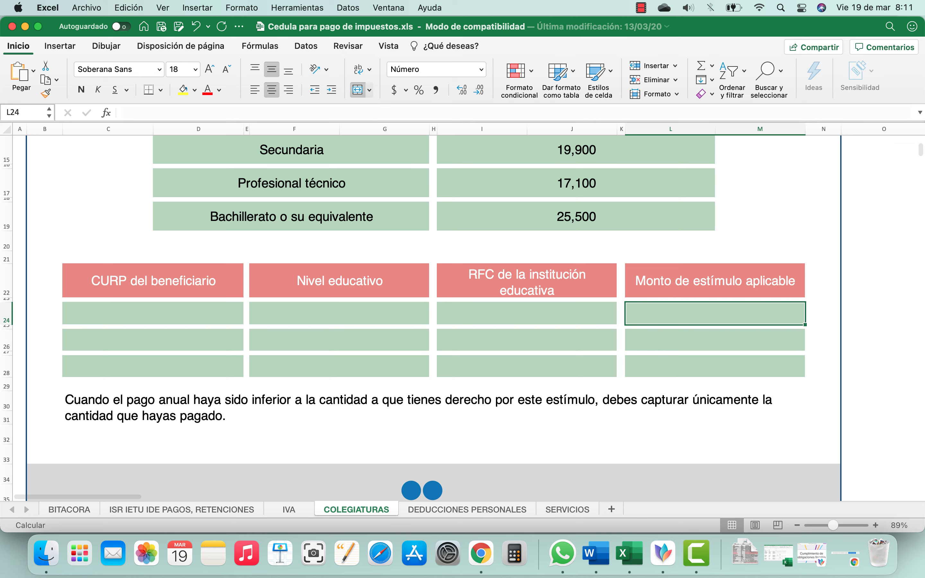
key("ctrl+Page_Down")
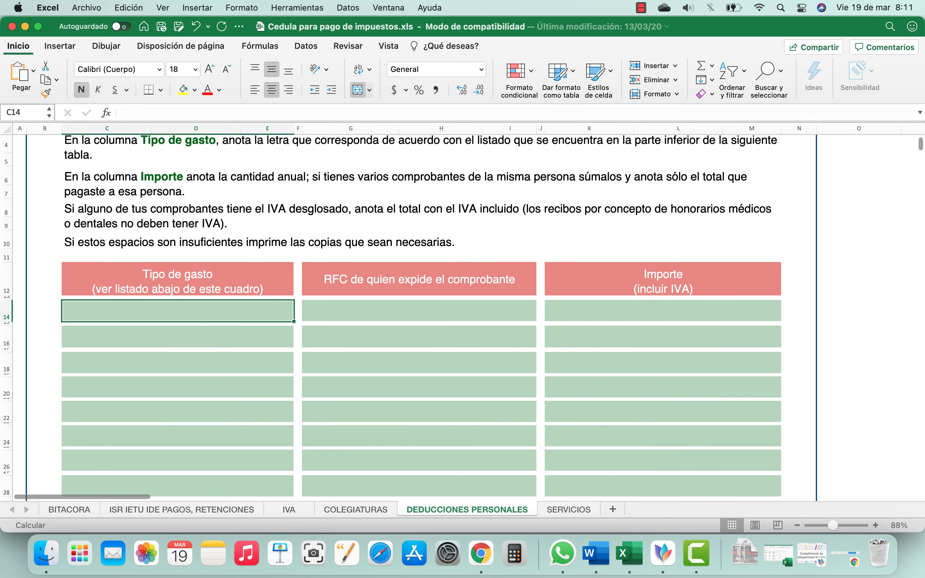
scroll(462, 318, "up", 3)
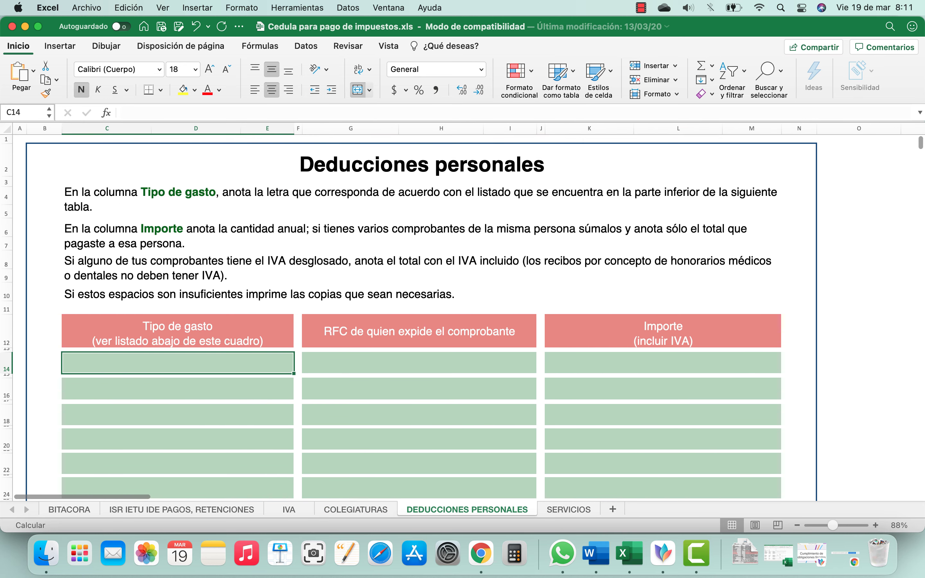
left_click(419, 363)
left_click(178, 363)
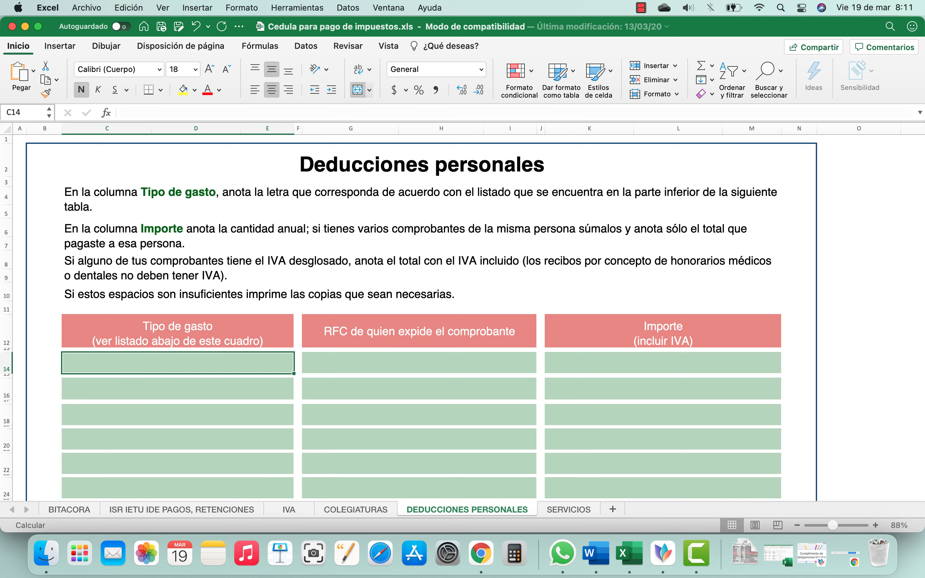
Step: Switch to Finder and open the workbook PAPELES DE TRABAJO.xls from the Derecho fiscal II folder
left_click(486, 545)
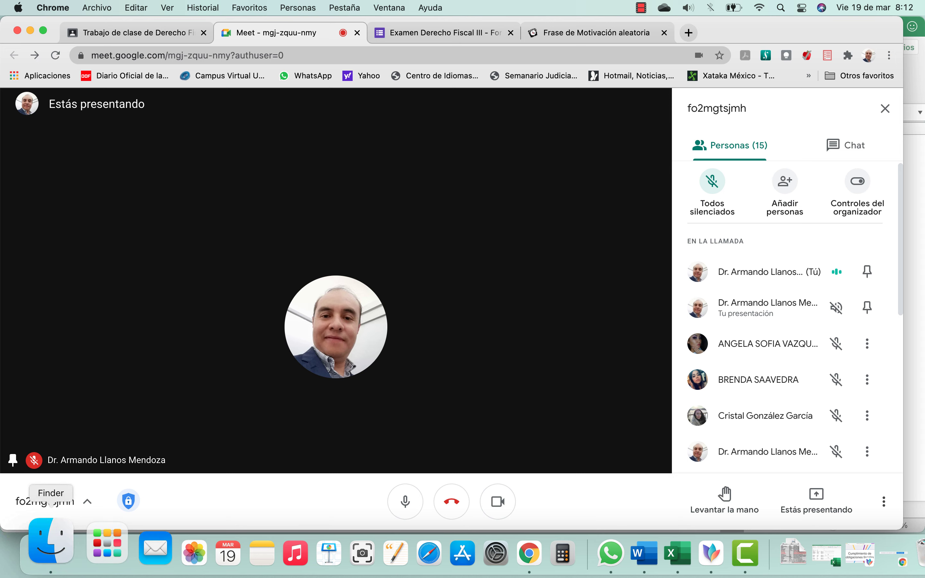
left_click(46, 554)
scroll(508, 241, "down", 10)
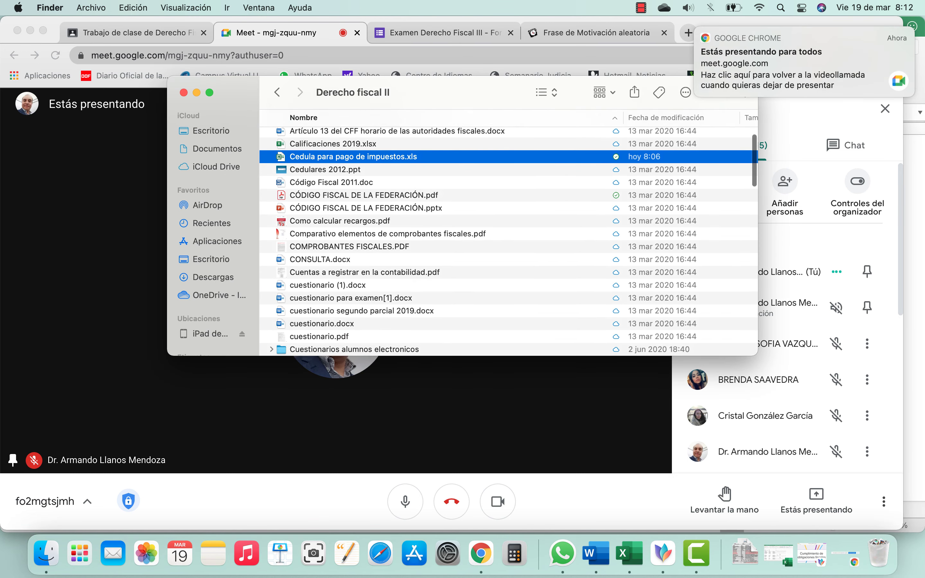
scroll(509, 241, "down", 5)
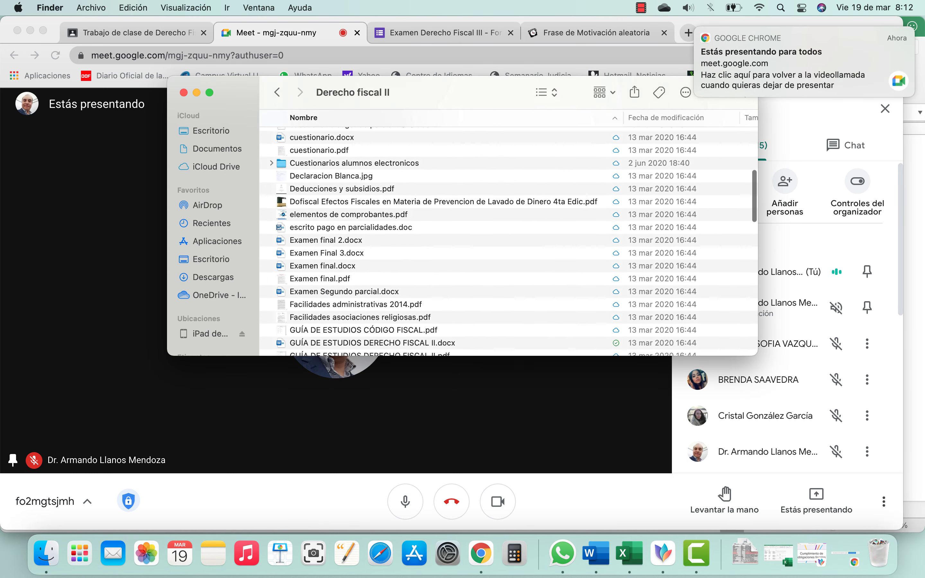
scroll(508, 241, "down", 10)
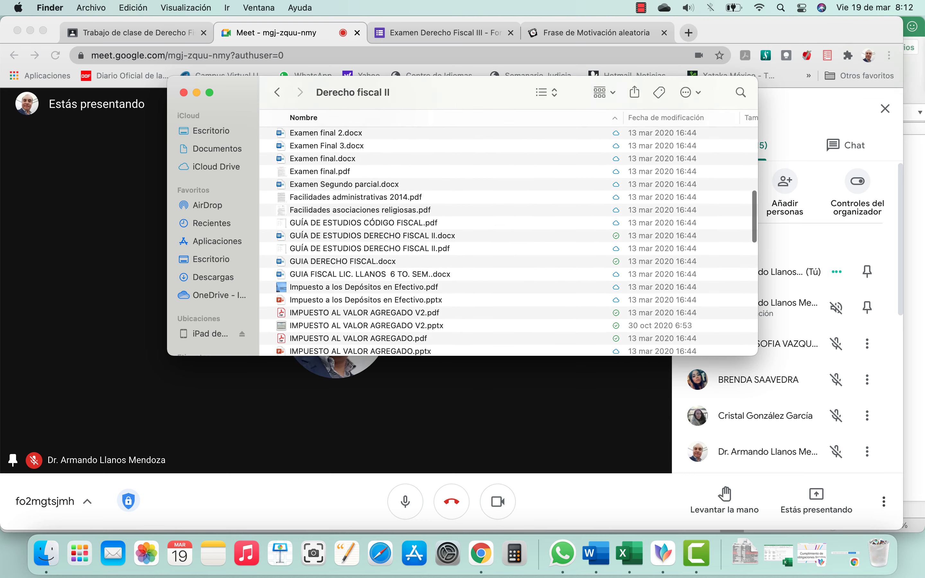
scroll(509, 240, "down", 7)
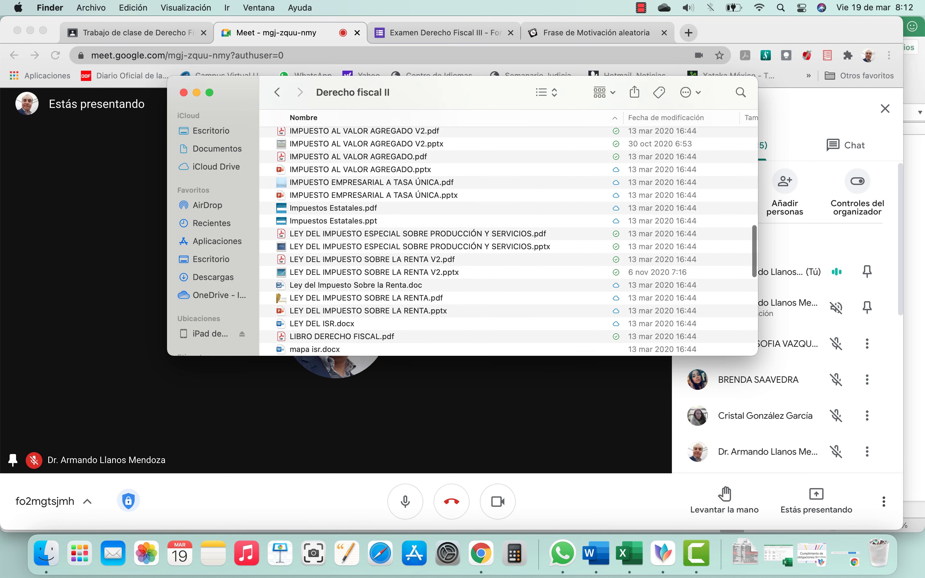
scroll(508, 240, "down", 3)
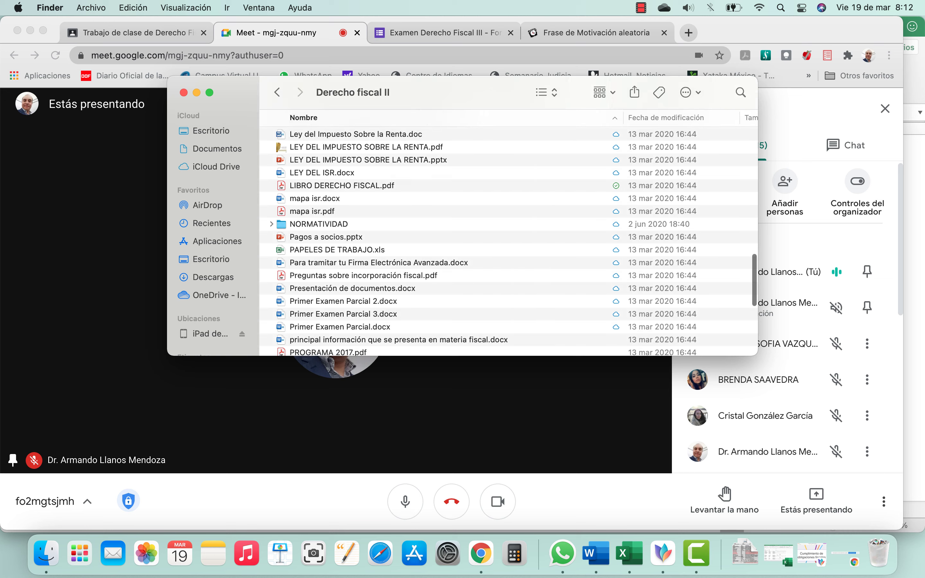
left_click(337, 250)
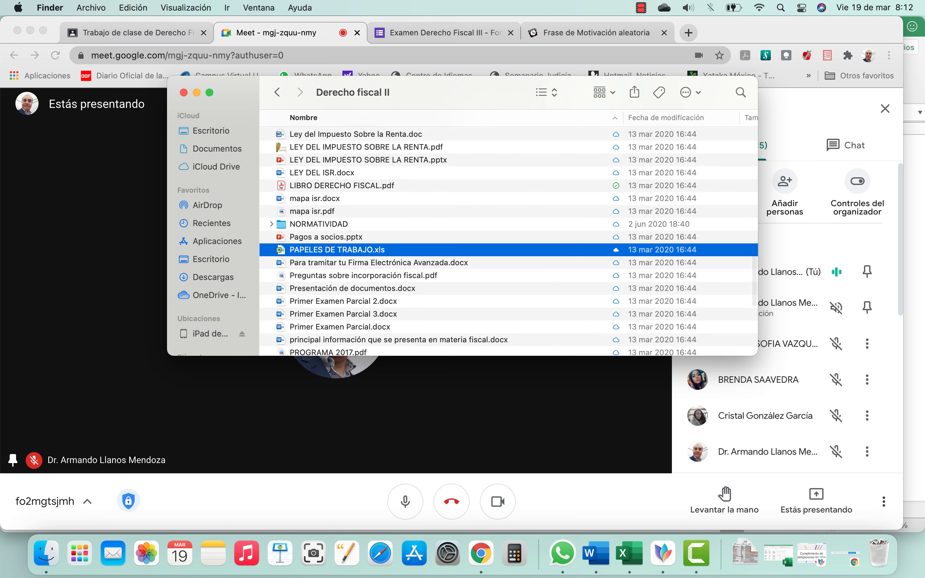
double_click(337, 250)
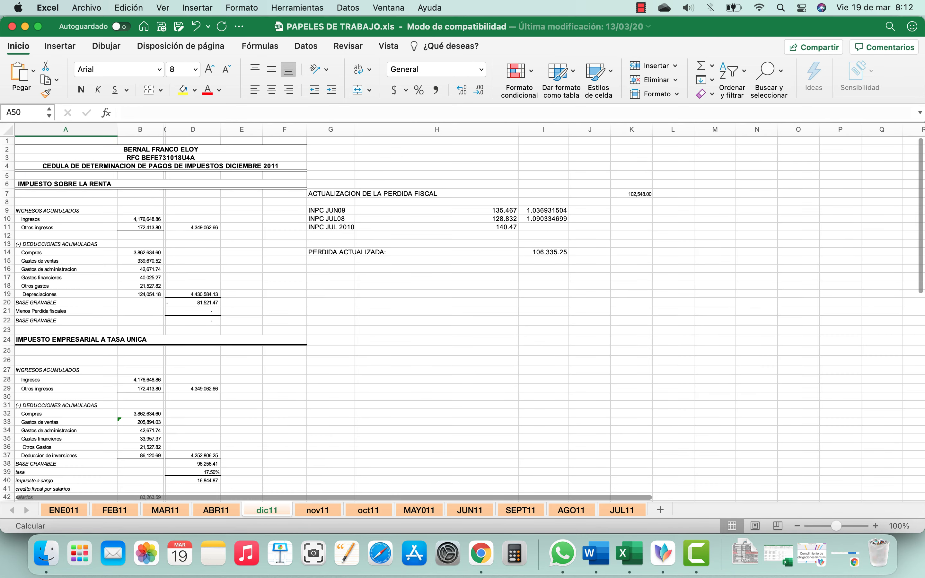
Step: Show the January 2011 tax determination on the ENE011 sheet at a readable size, focused on the IMPUESTO SOBRE LA RENTA section
left_click(64, 510)
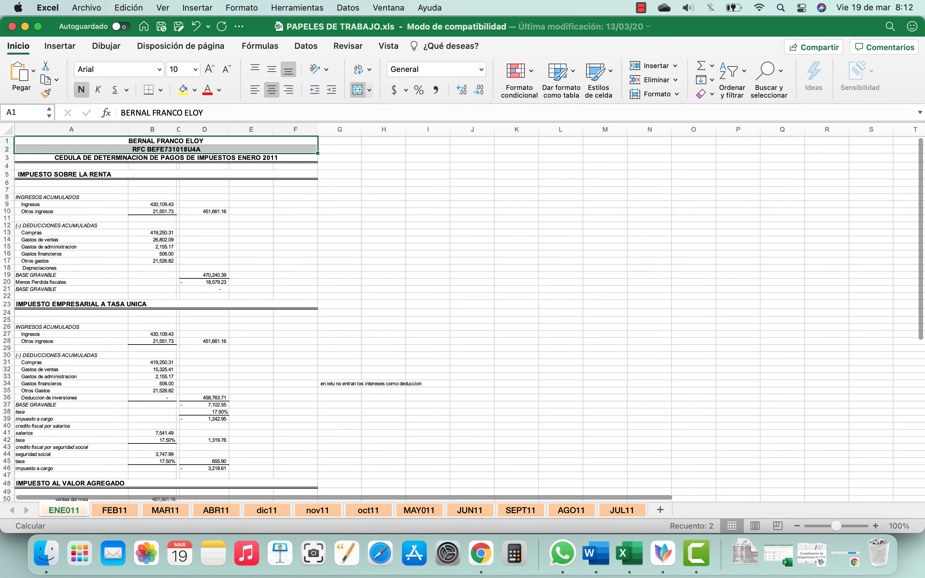
scroll(462, 313, "up", 3)
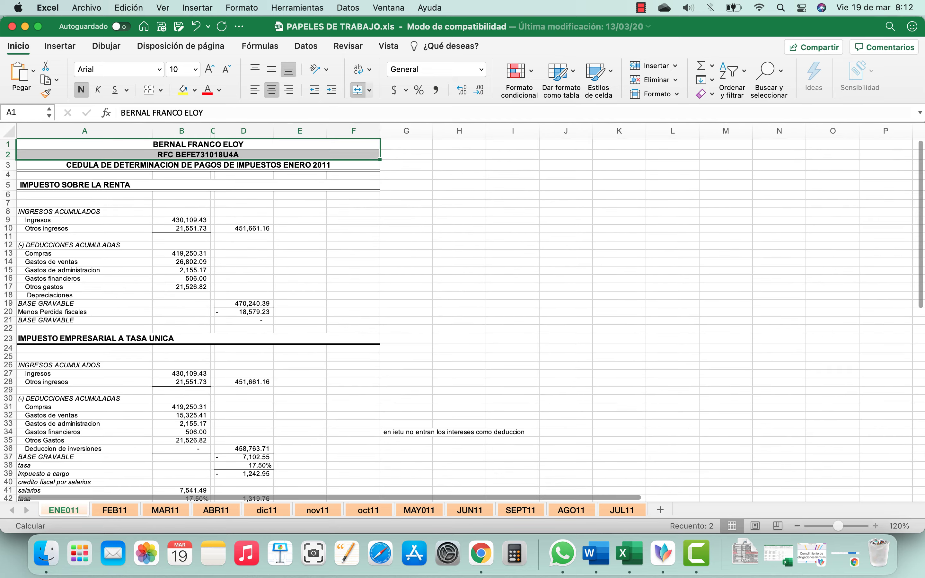
scroll(463, 313, "up", 5)
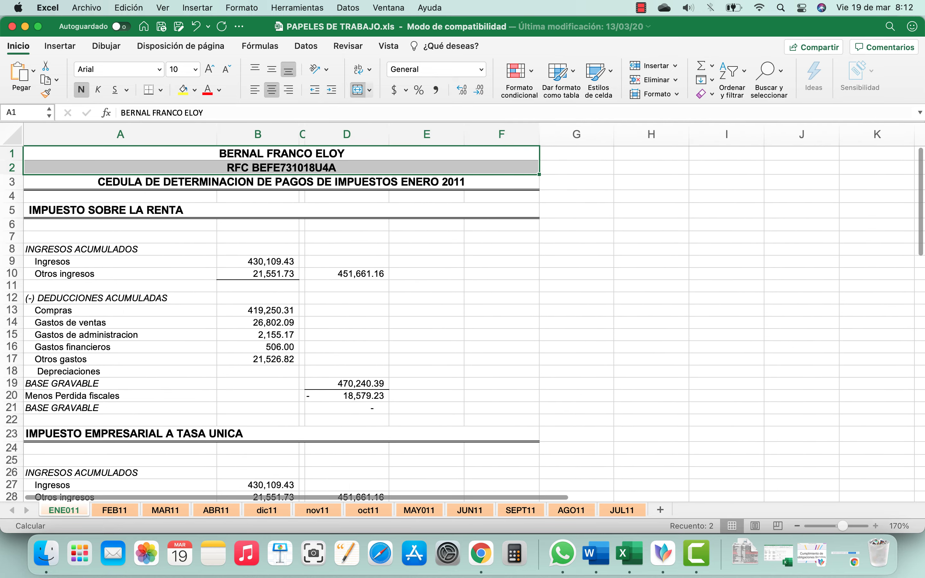
scroll(462, 313, "up", 4)
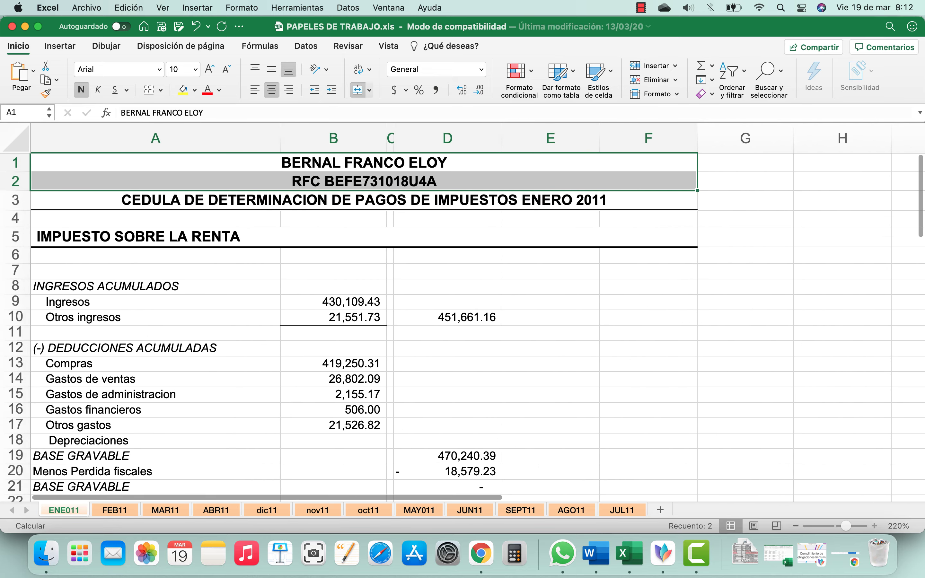
scroll(463, 313, "down", 1)
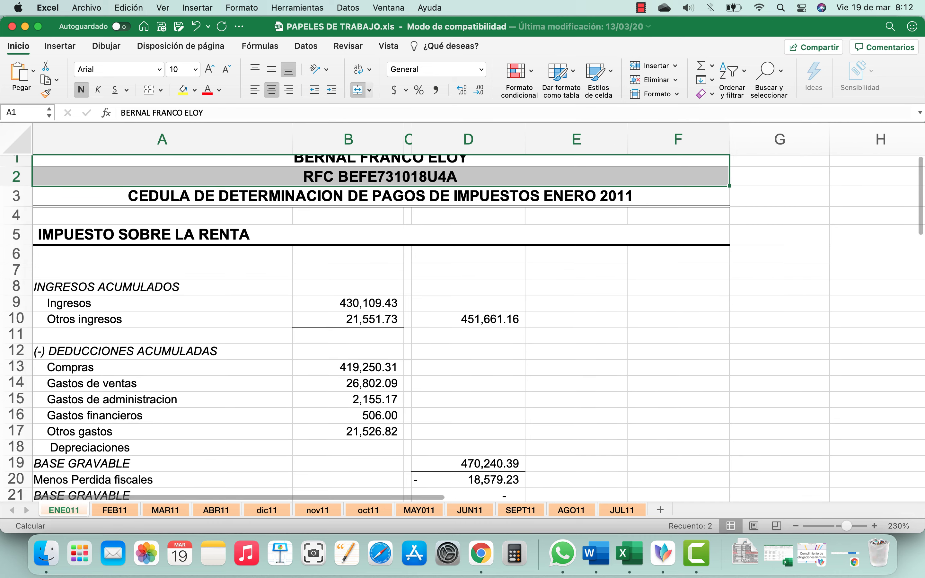
scroll(463, 313, "up", 1)
scroll(463, 313, "down", 2)
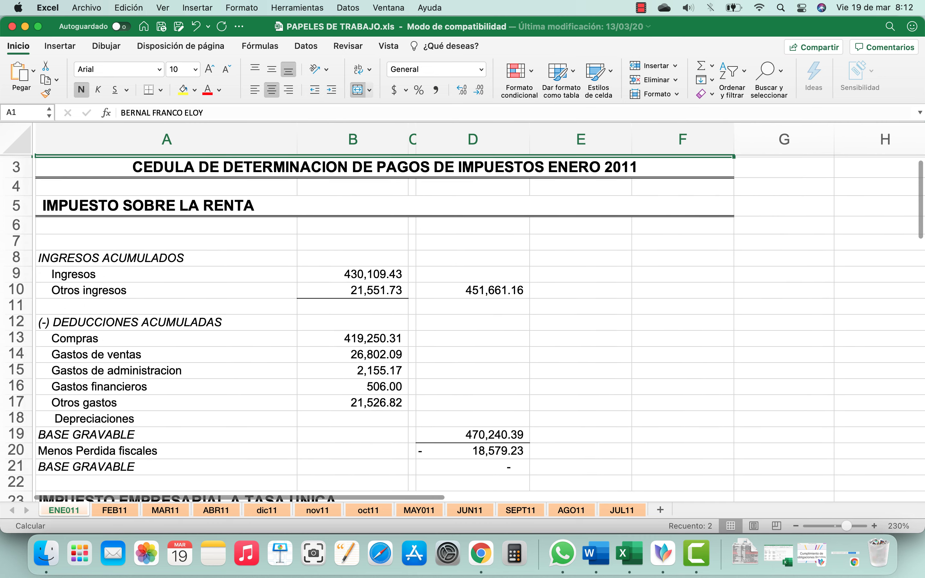
scroll(463, 312, "right", 1)
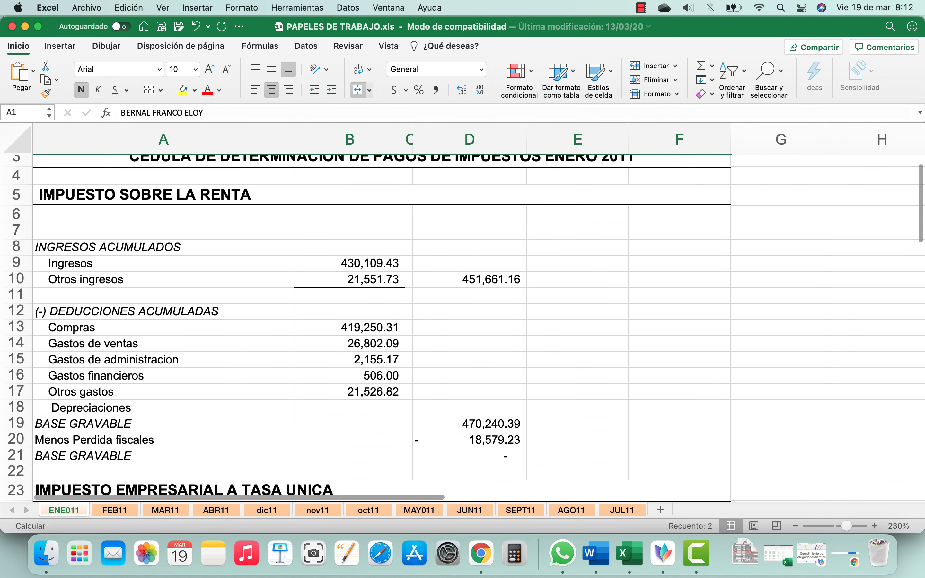
scroll(463, 313, "down", 1)
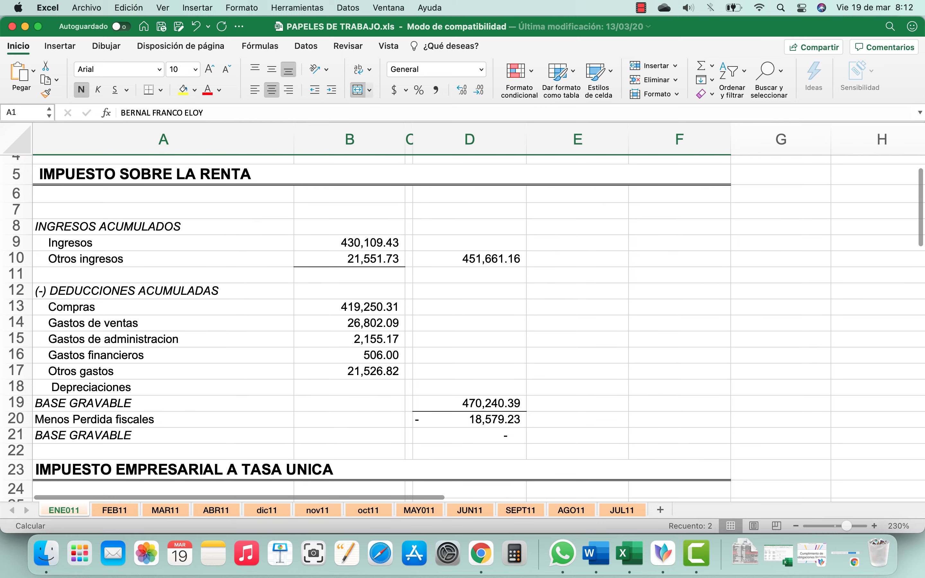
Step: Go through the income tax section's headings and deduction concepts on ENE011, from accumulated income down to Otros gastos
left_click(237, 175)
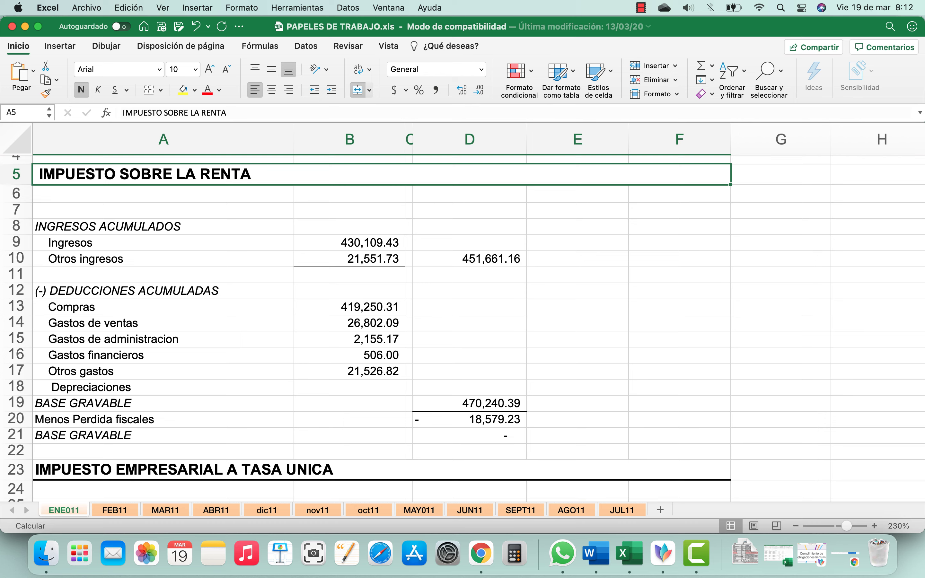
left_click(163, 226)
left_click(163, 291)
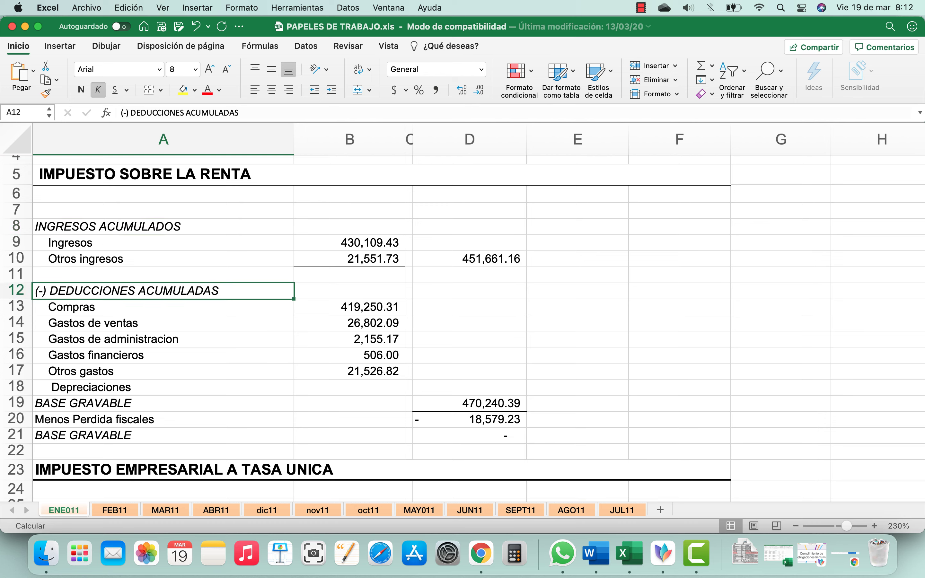
left_click(163, 307)
left_click(163, 323)
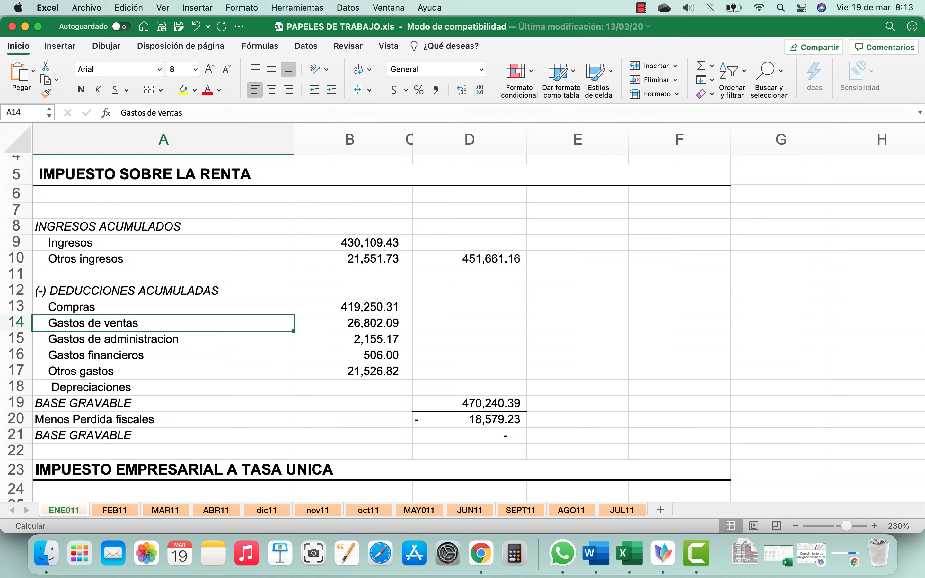
left_click(164, 339)
left_click(164, 371)
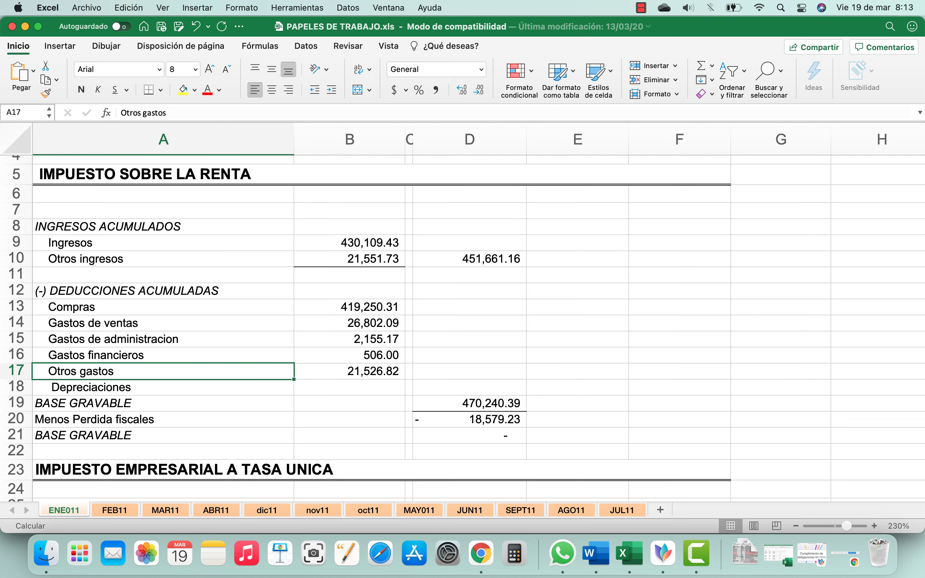
Step: Point out the January amounts for Ingresos and Otros ingresos in the income tax section
left_click(350, 259)
left_click(350, 243)
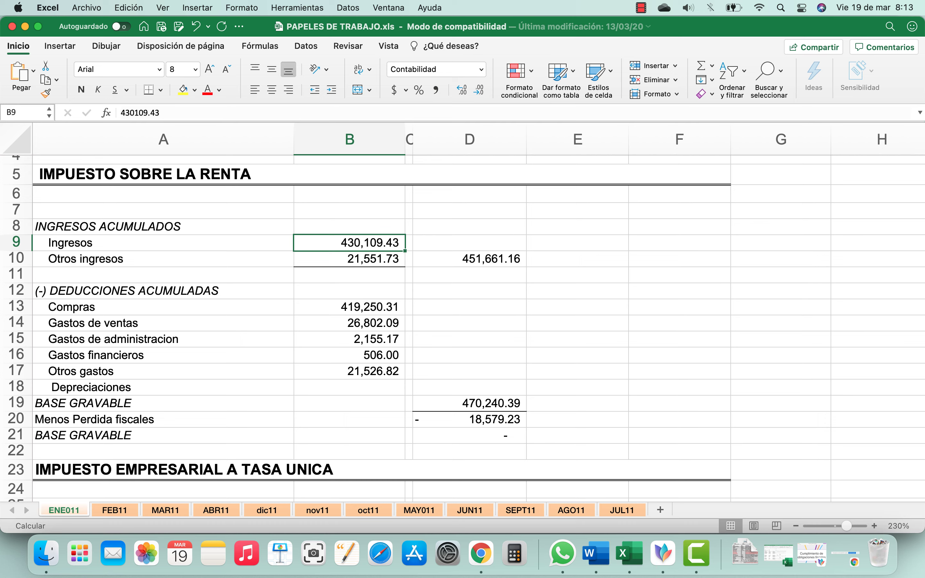
left_click(350, 258)
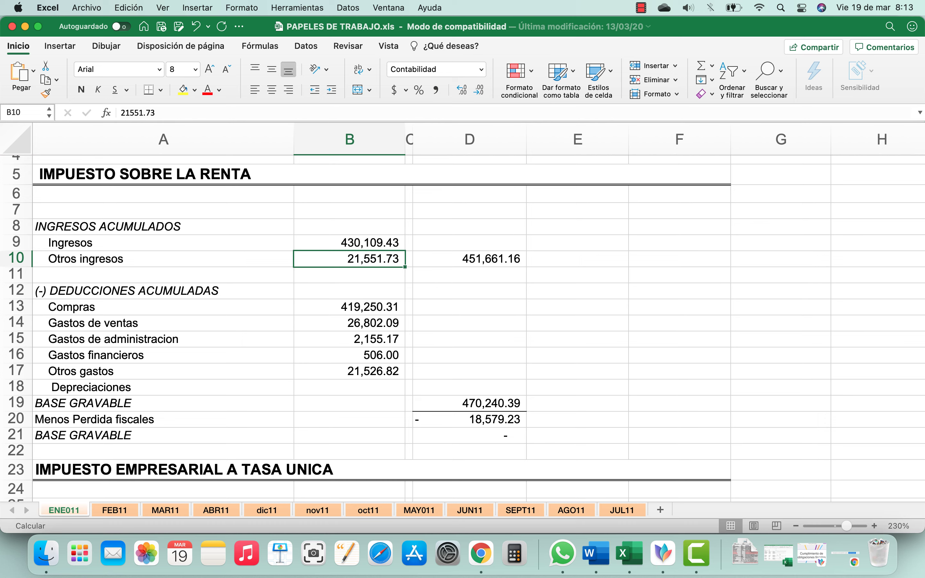
Step: Review the January deduction amounts from Compras to Otros gastos and inspect the BASE GRAVABLE and Menos Perdida fiscales formulas in D19 and D20
left_click(350, 307)
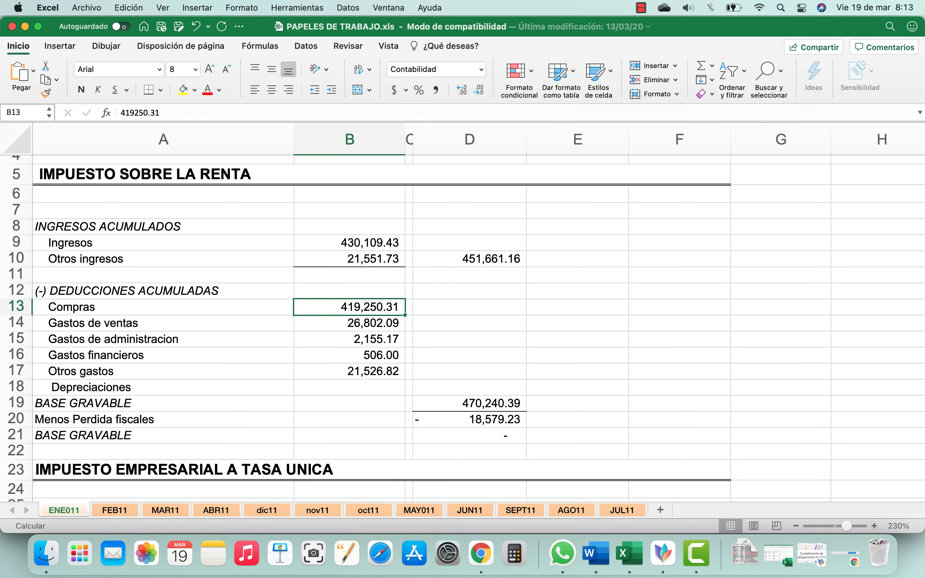
left_click(350, 323)
left_click(349, 307)
left_click(350, 323)
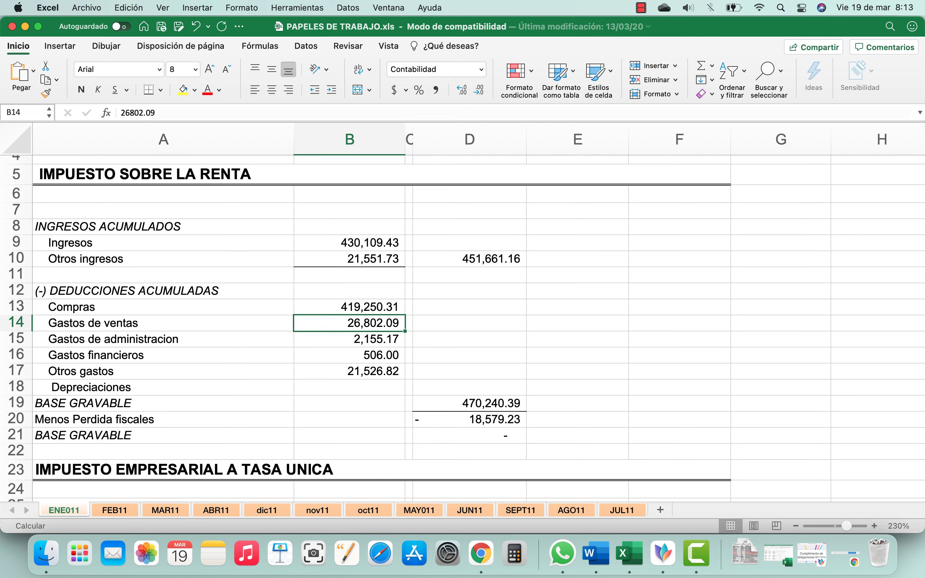
left_click(350, 339)
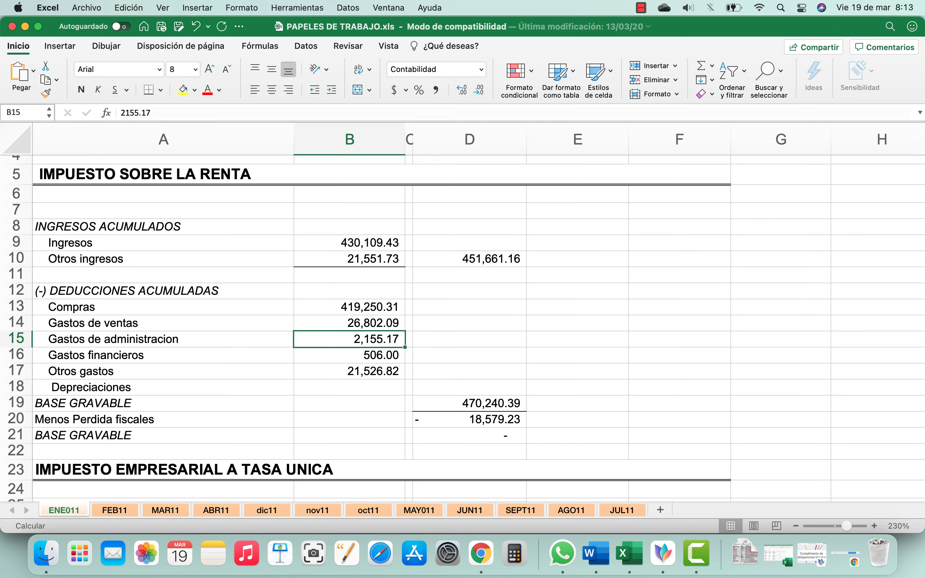
left_click(350, 355)
left_click(349, 371)
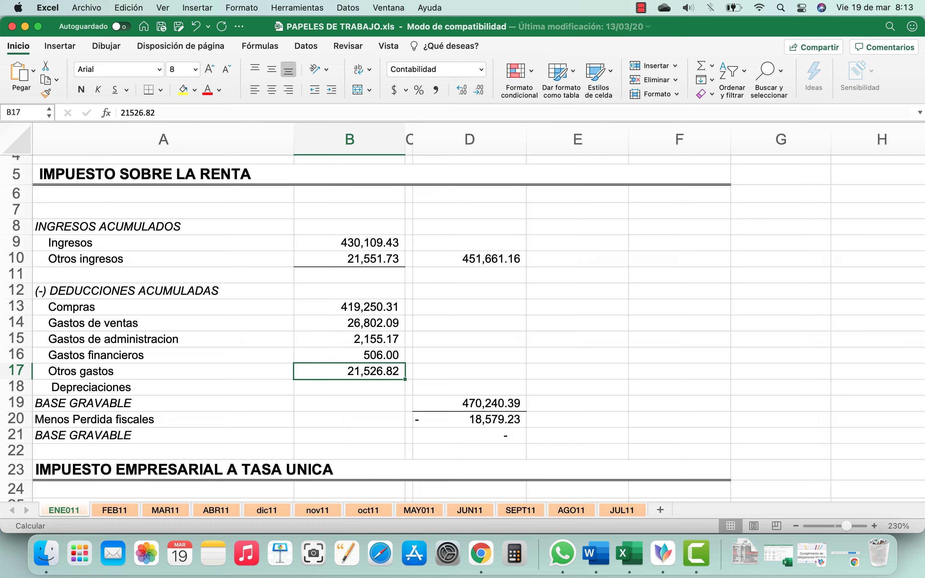
left_click(470, 404)
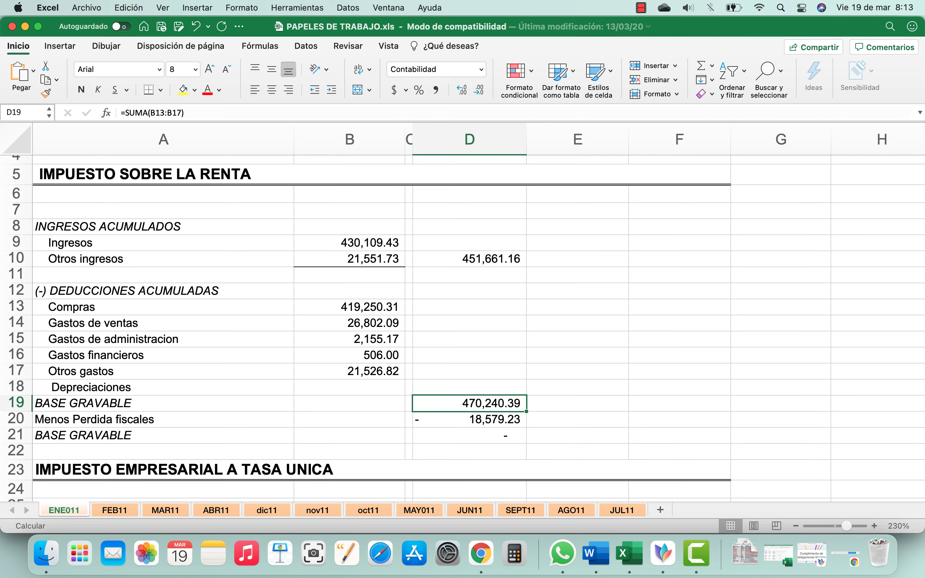
left_click(469, 420)
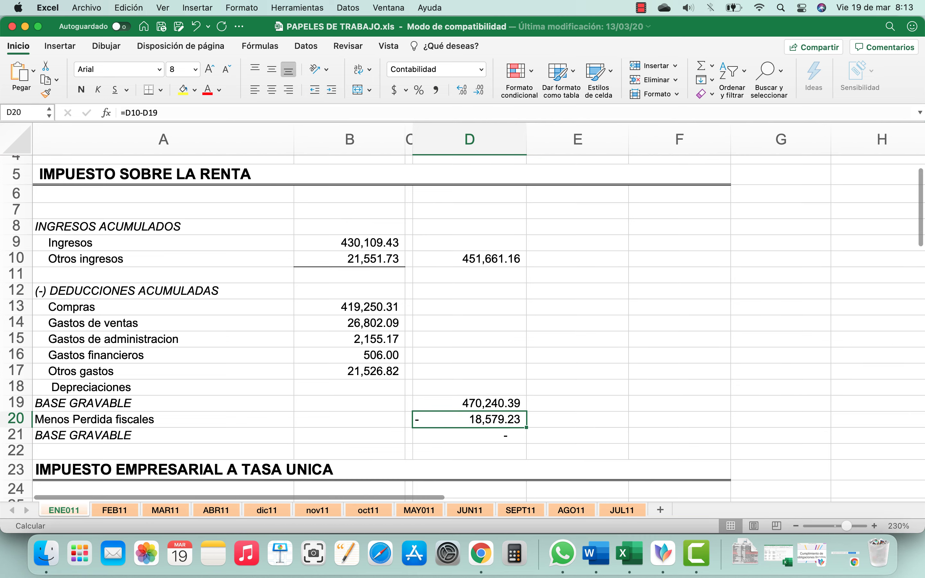
Step: Show the February 2011 tax determination on the FEB11 sheet, enlarged to 140%
left_click(114, 510)
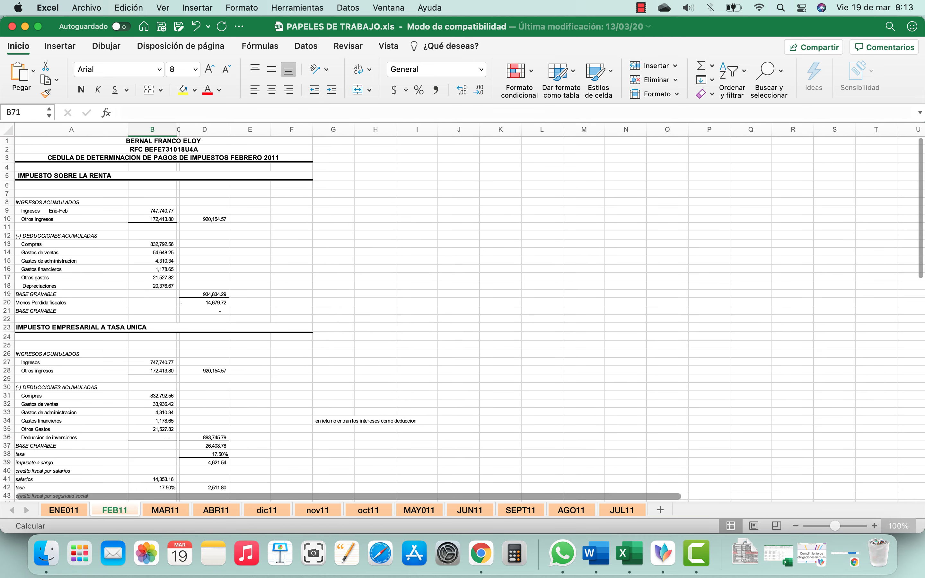
left_click(874, 526)
left_click(874, 526)
left_click(874, 526)
scroll(463, 312, "up", 6)
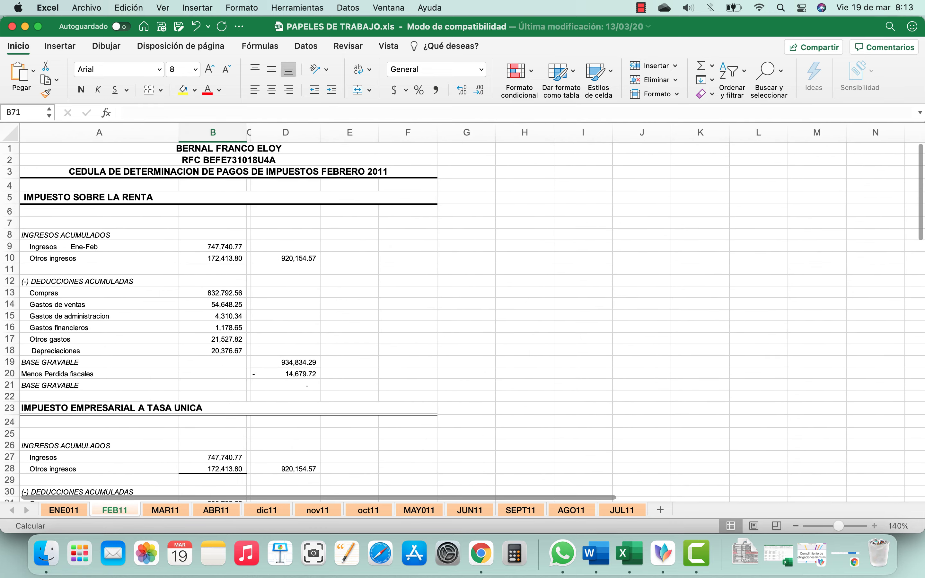
Step: Review the accumulated January–February amounts in FEB11's income tax section: Ingresos, Otros ingresos, Compras, Gastos de ventas and Depreciaciones
scroll(462, 311, "up", 3)
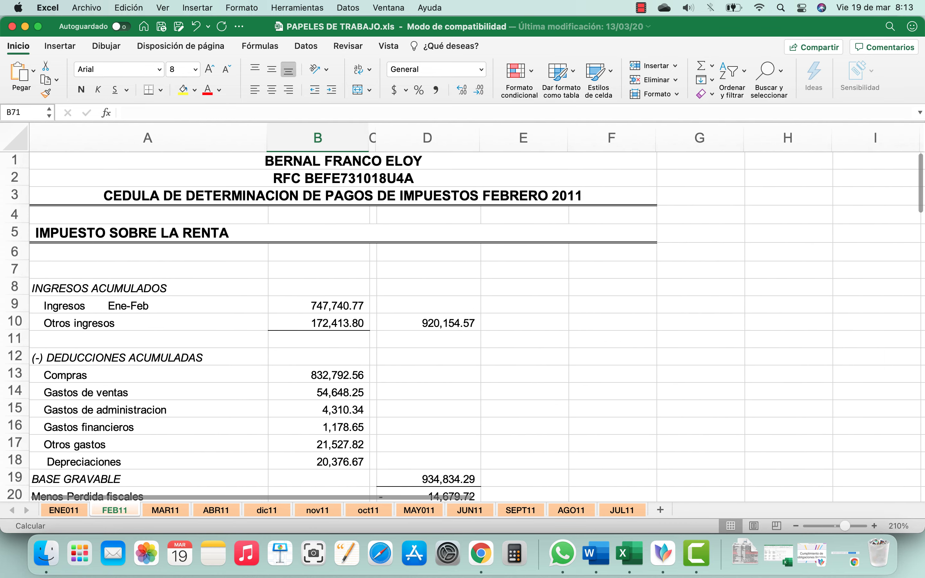
scroll(333, 264, "down", 1)
left_click(333, 262)
left_click(334, 281)
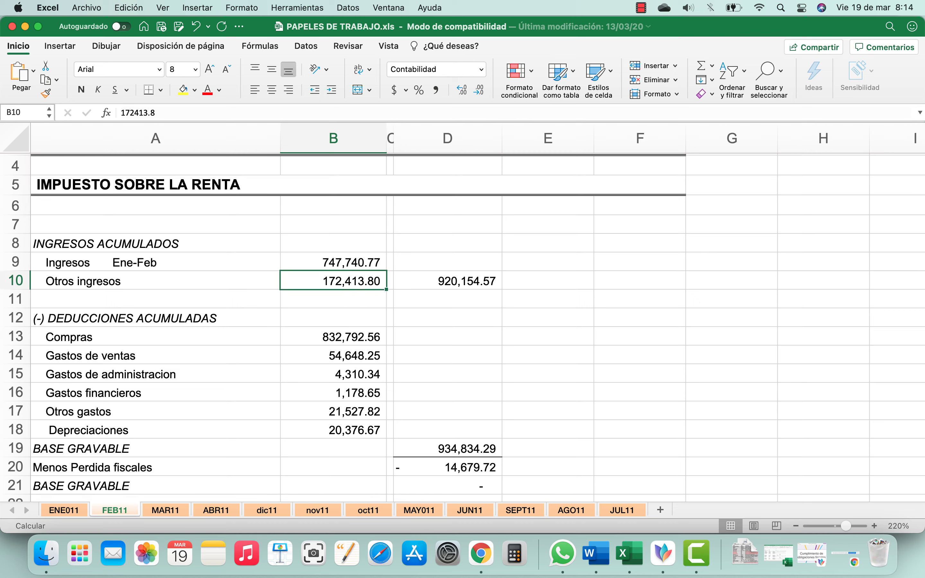
left_click(333, 337)
left_click(334, 355)
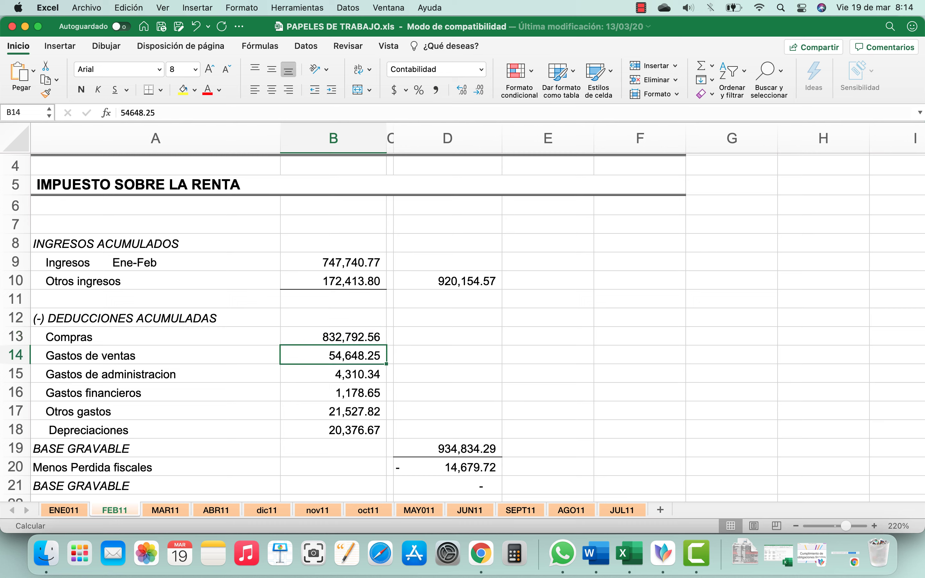
left_click(334, 430)
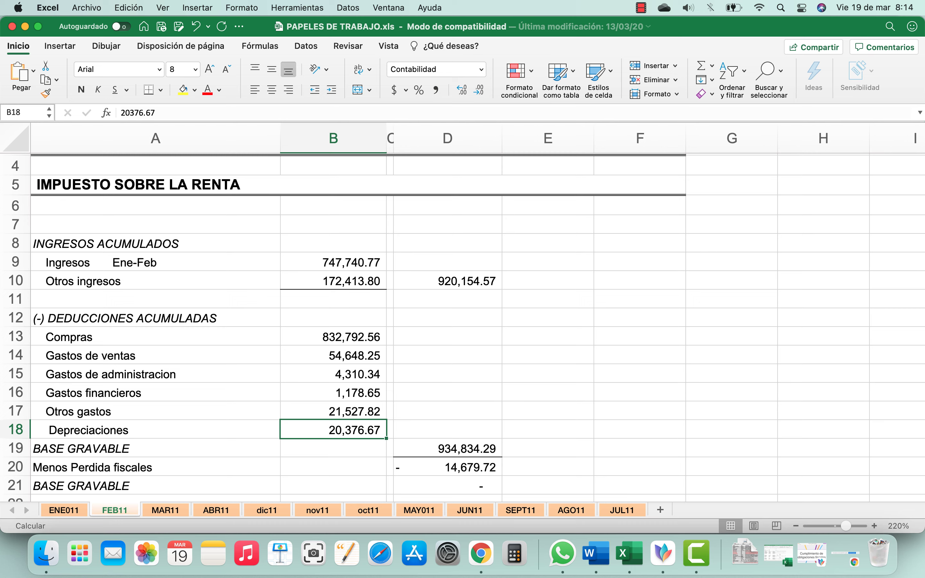
Step: Inspect the formulas on FEB11 for the income total in D10, BASE GRAVABLE in D19 and Menos Perdida fiscales in D20
left_click(447, 281)
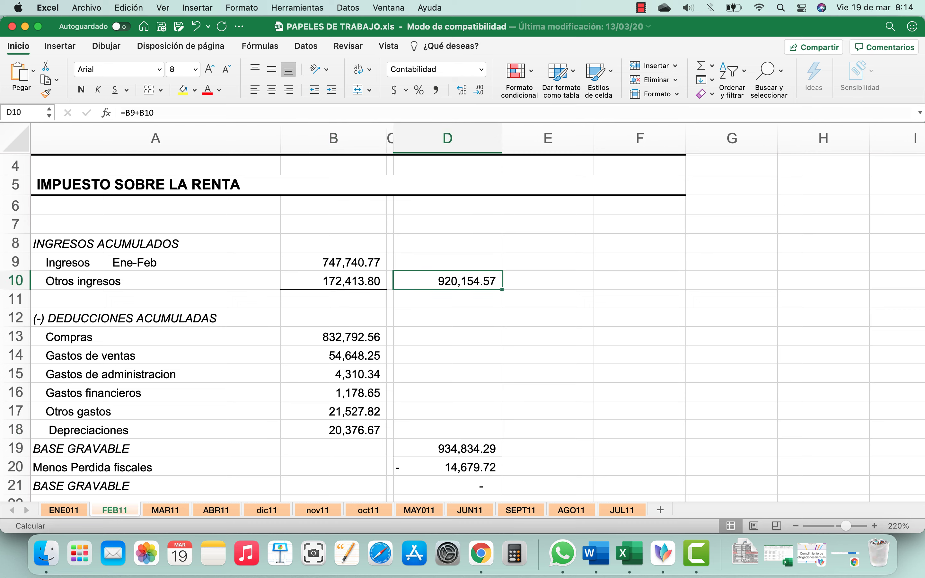
left_click(447, 448)
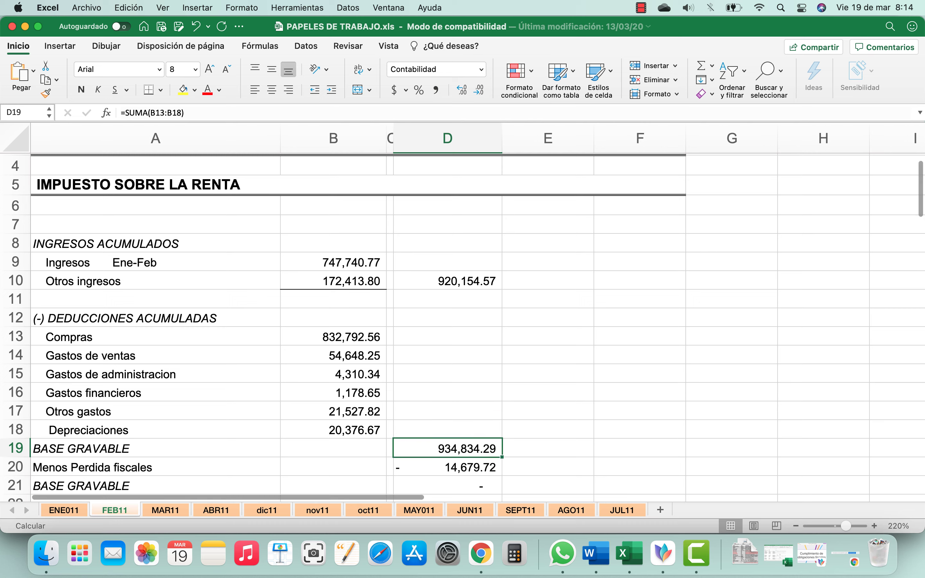
left_click(447, 468)
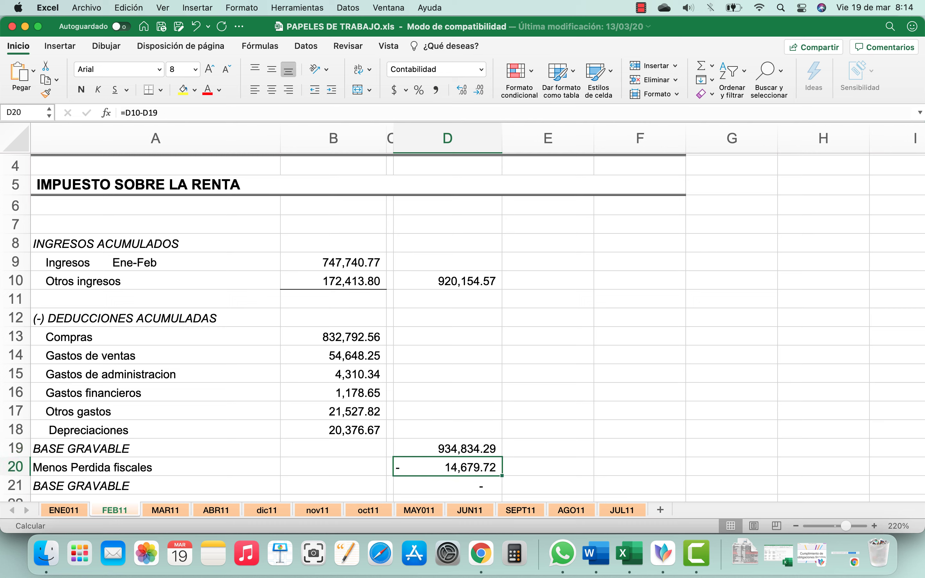
scroll(462, 328, "down", 1)
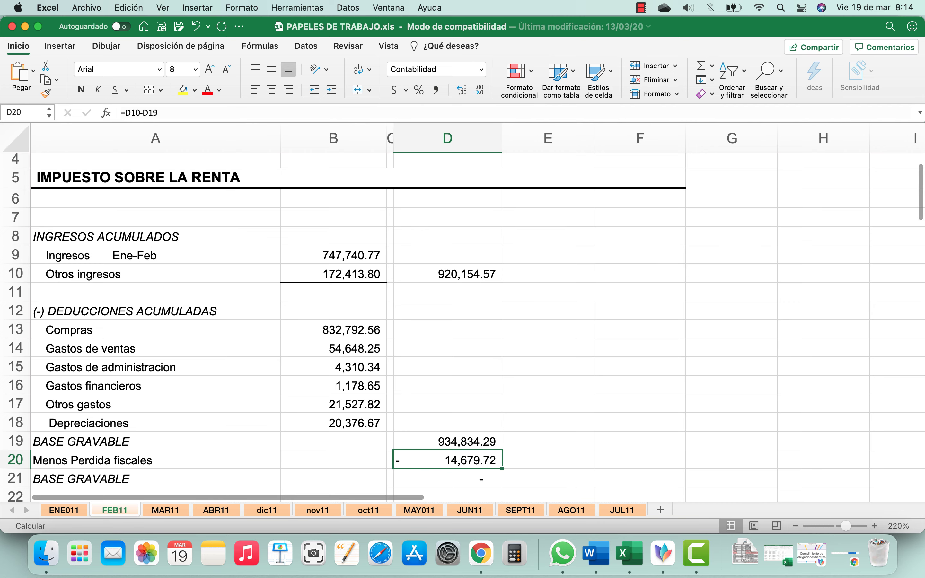
Step: Compare the income tax sections of ENE011 and FEB11, ending on February's Compras and Gastos de ventas concepts
left_click(64, 510)
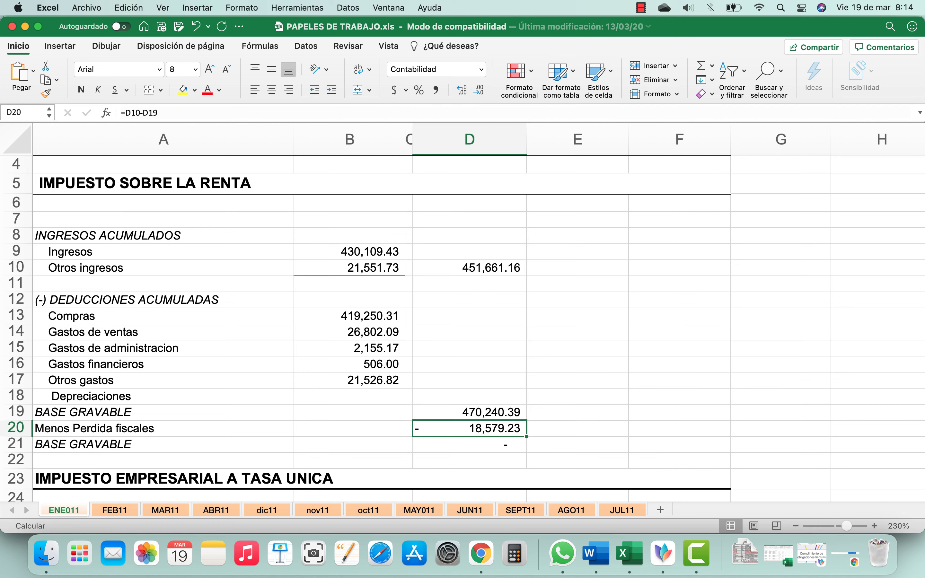
left_click(115, 510)
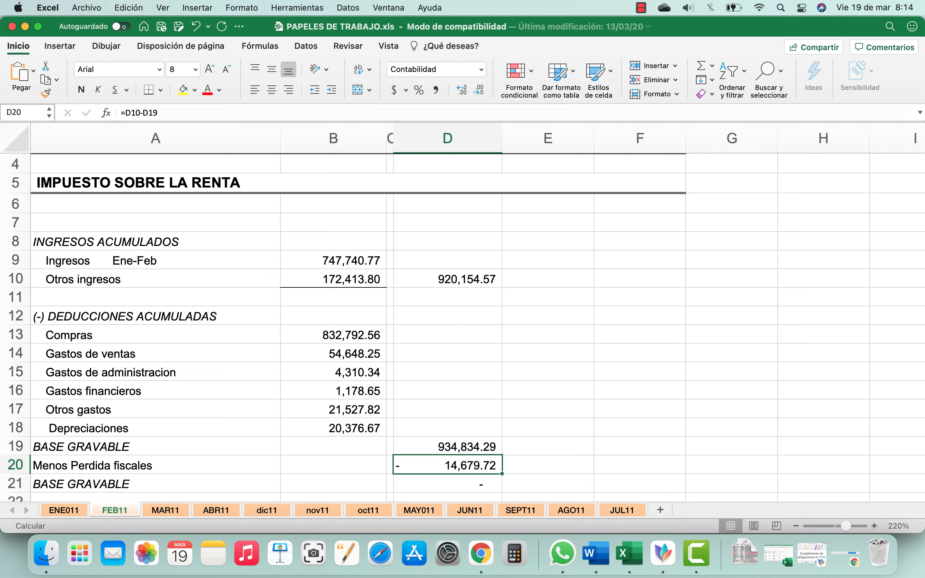
left_click(64, 510)
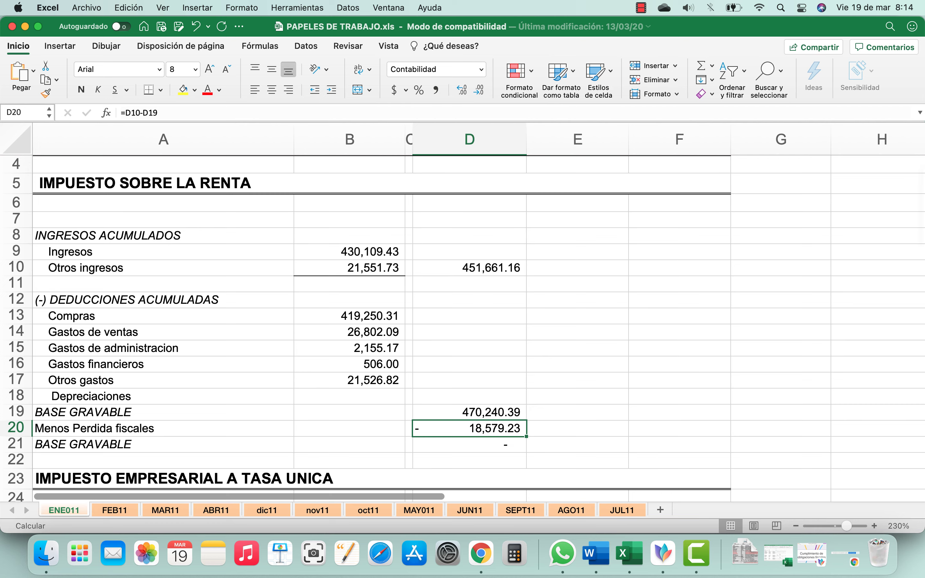
key("ctrl+Page_Down")
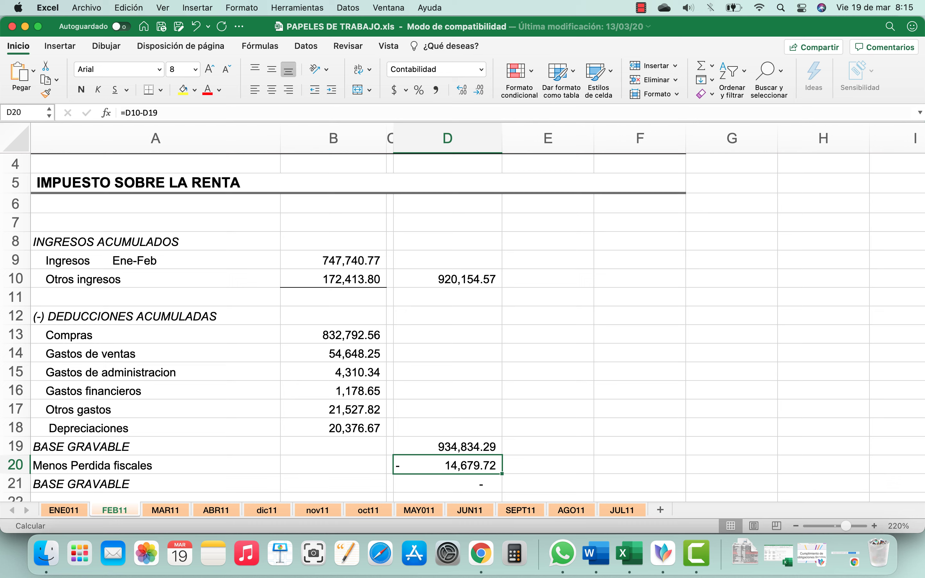
left_click(77, 335)
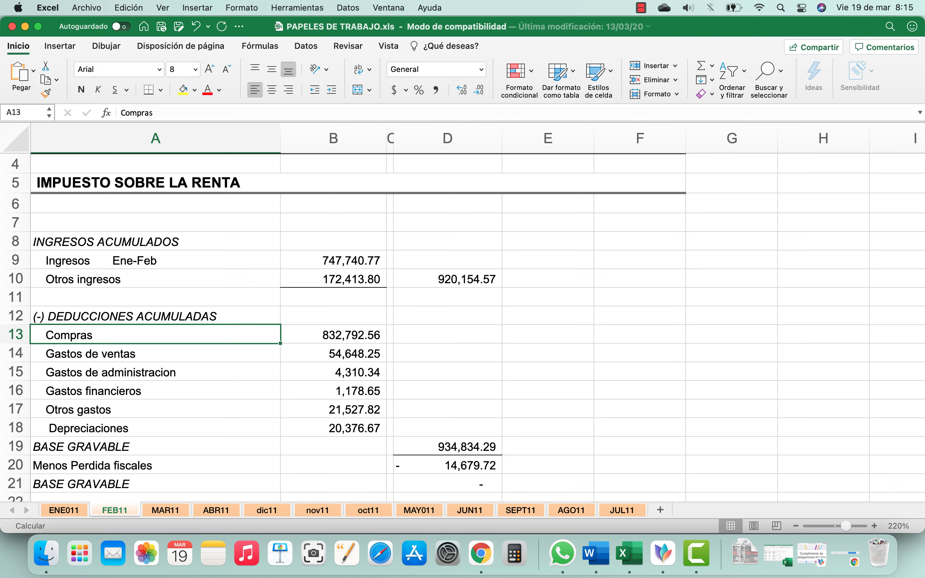
left_click(91, 354)
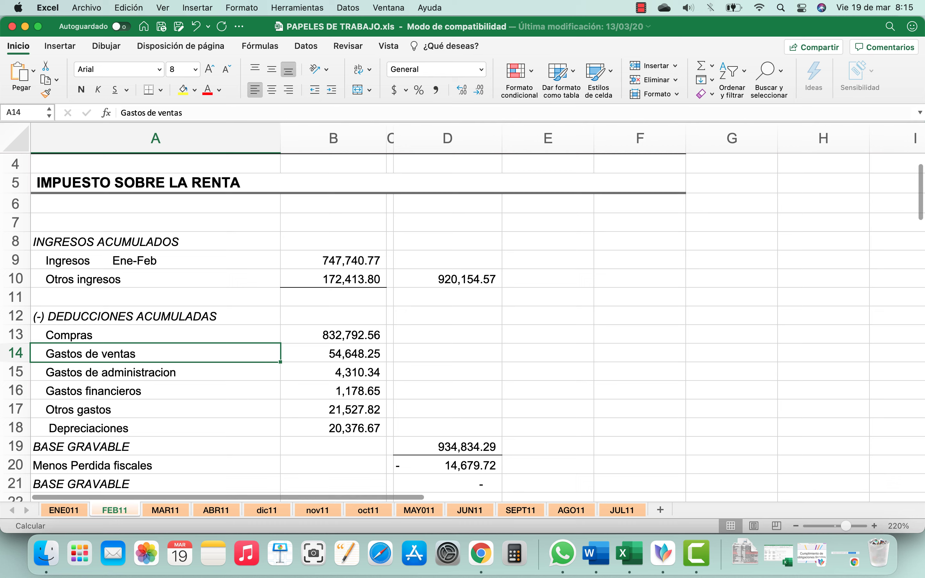
Step: Show the May 2011 tax determination on the MAY011 sheet from its heading at 200% and inspect the BASE GRAVABLE formula in D19
left_click(419, 510)
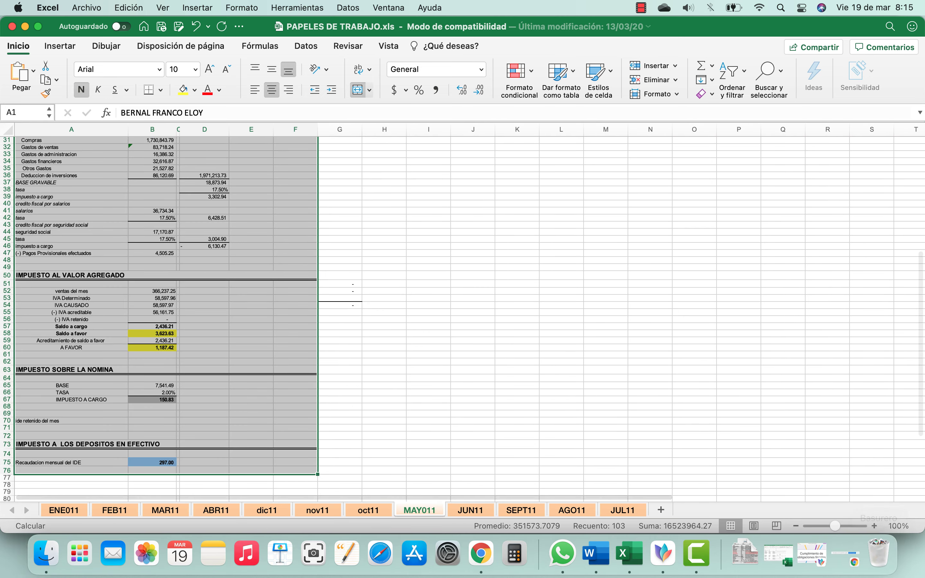
left_click(874, 526)
left_click(874, 526)
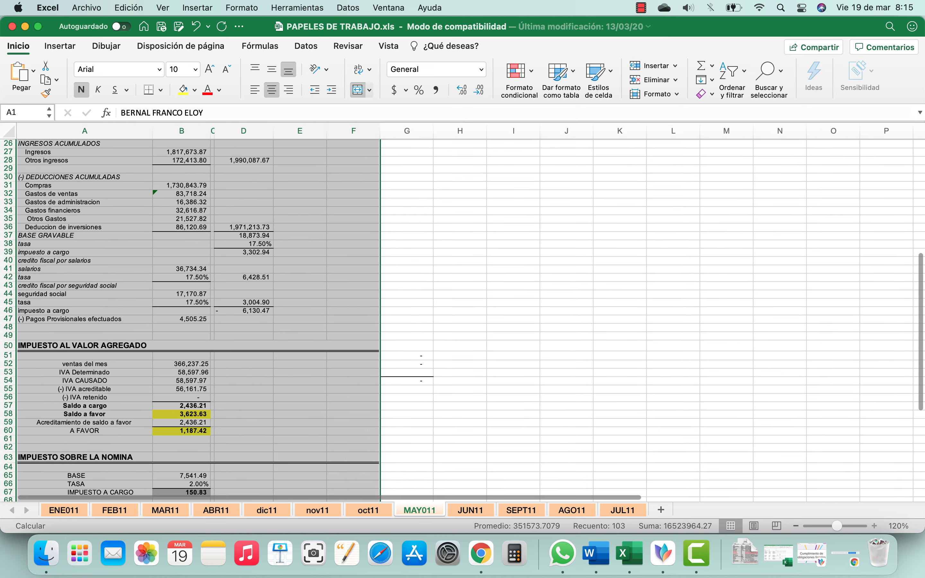
left_click(874, 526)
left_click(874, 526)
scroll(463, 313, "up", 3)
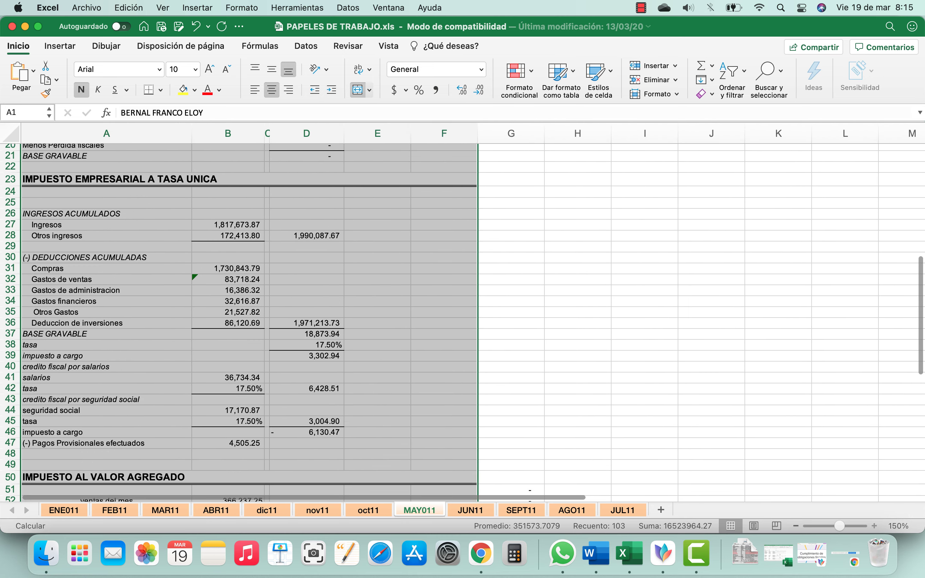
scroll(463, 312, "up", 3)
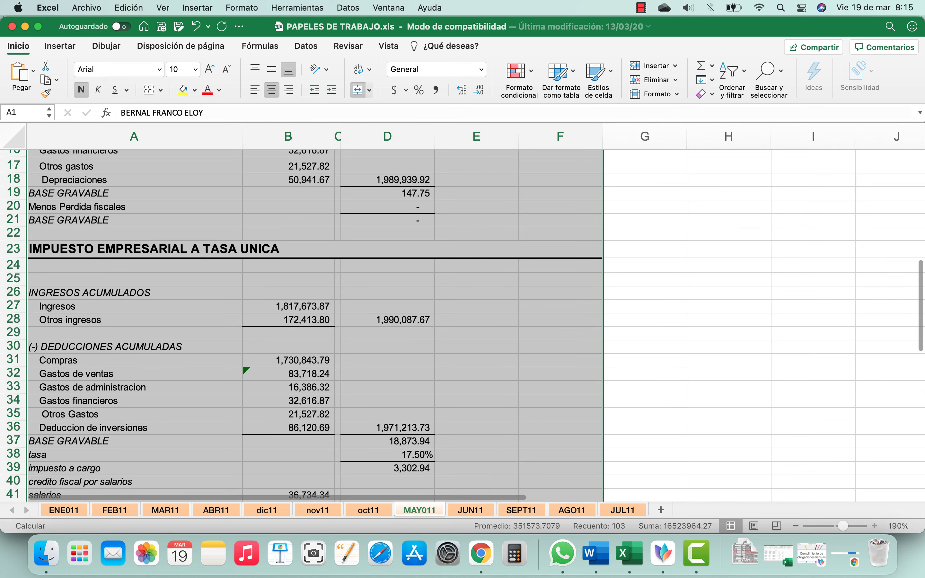
scroll(463, 313, "up", 5)
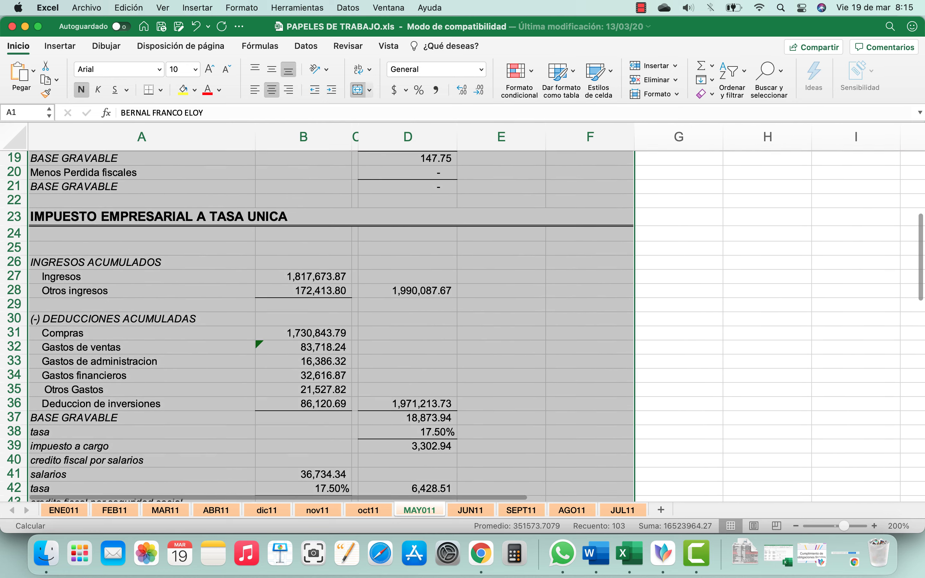
scroll(462, 313, "up", 12)
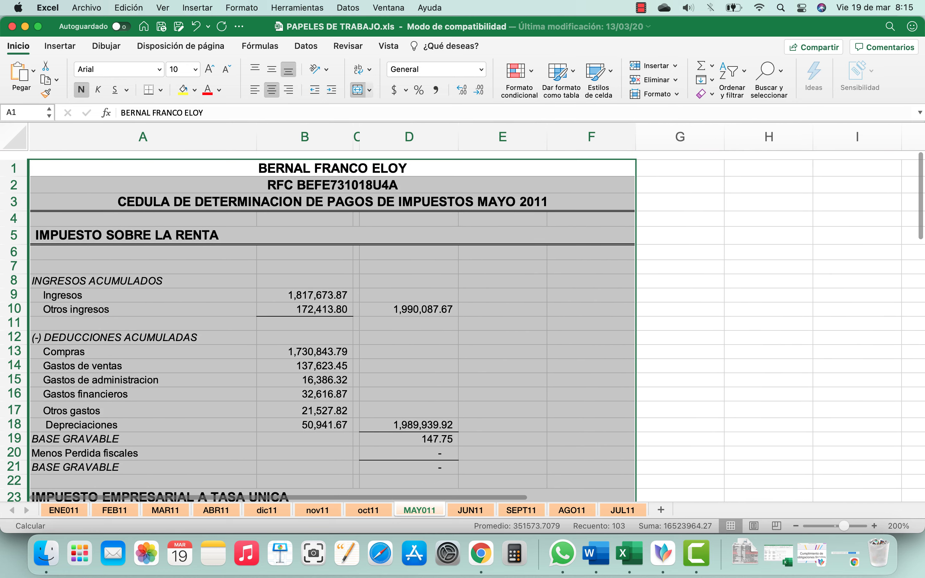
left_click(407, 430)
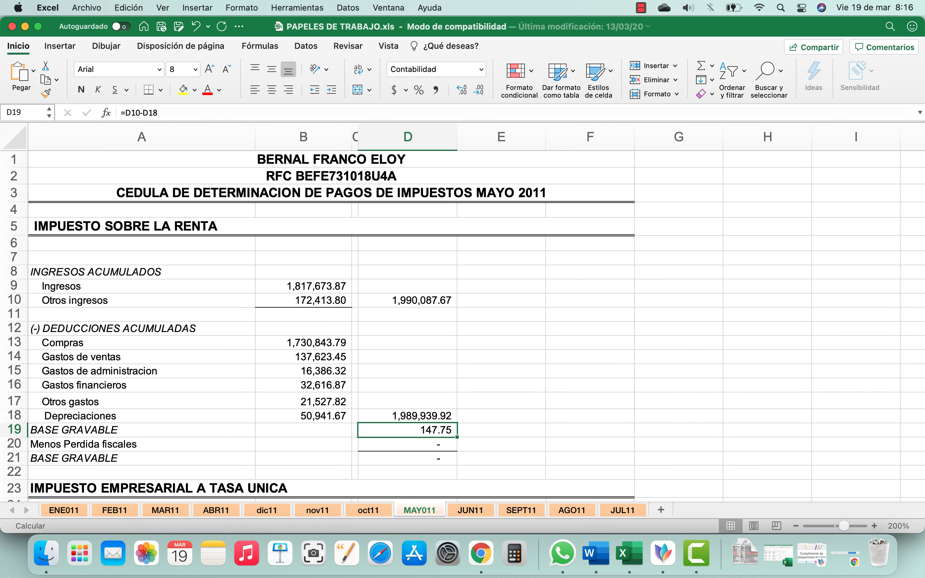
left_click(501, 385)
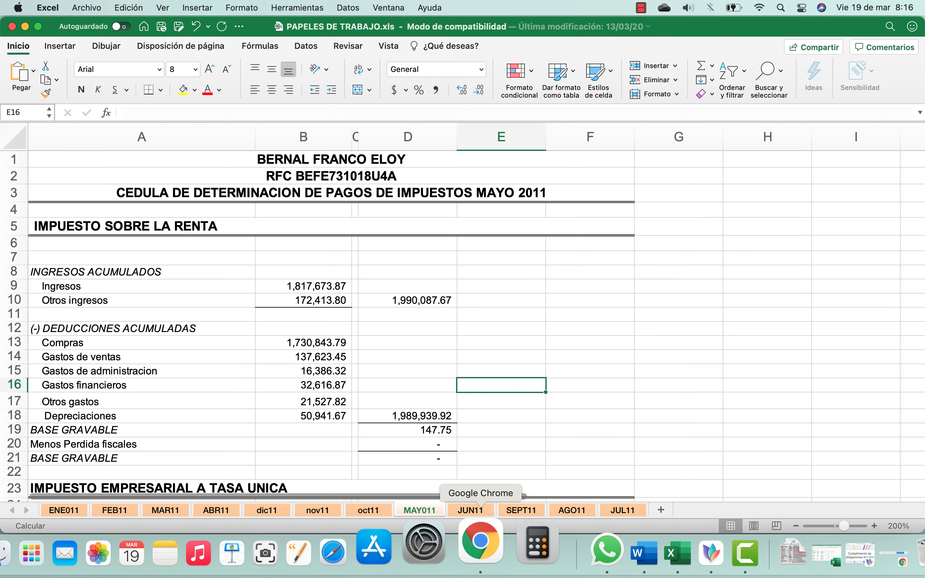
Step: Switch to the Google Meet call in Chrome and stop presenting the screen
left_click(480, 542)
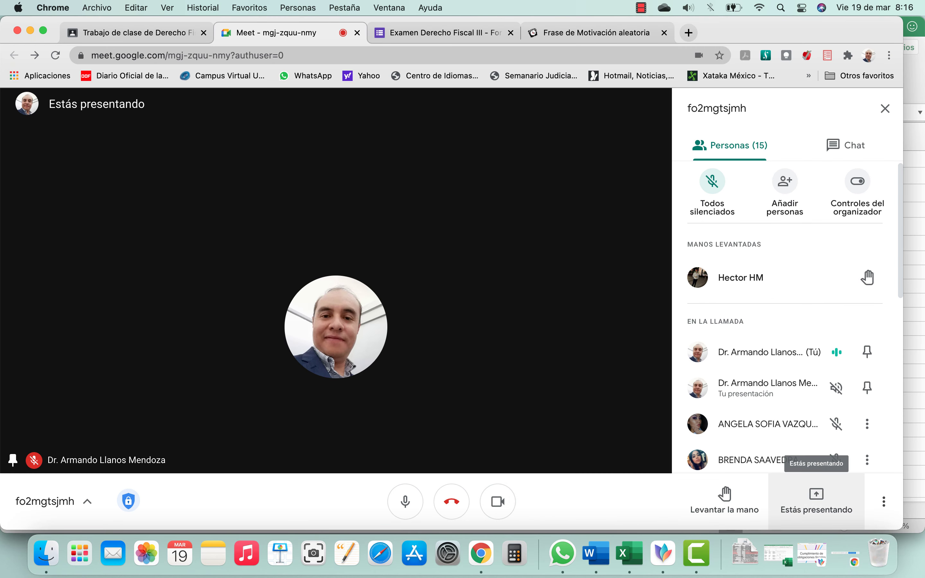
left_click(817, 499)
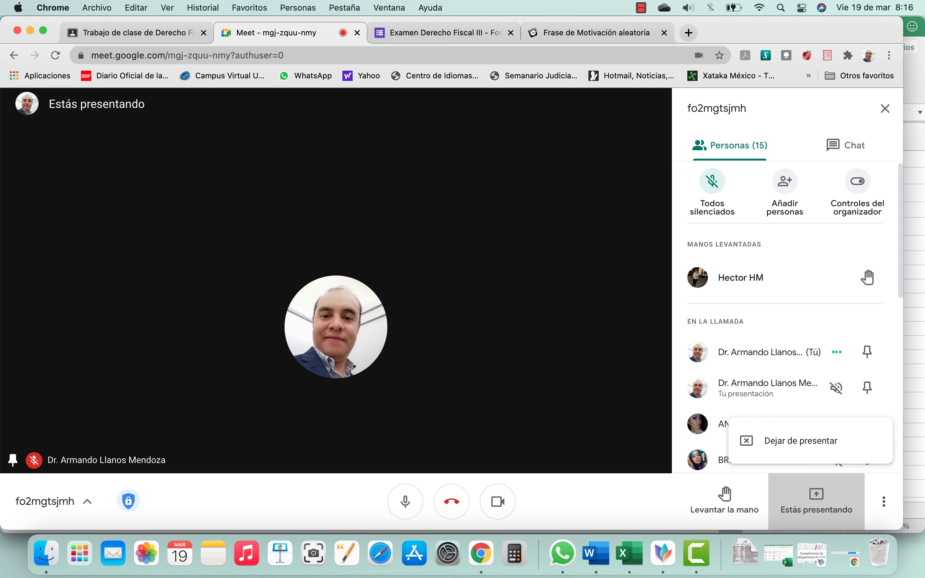
left_click(801, 440)
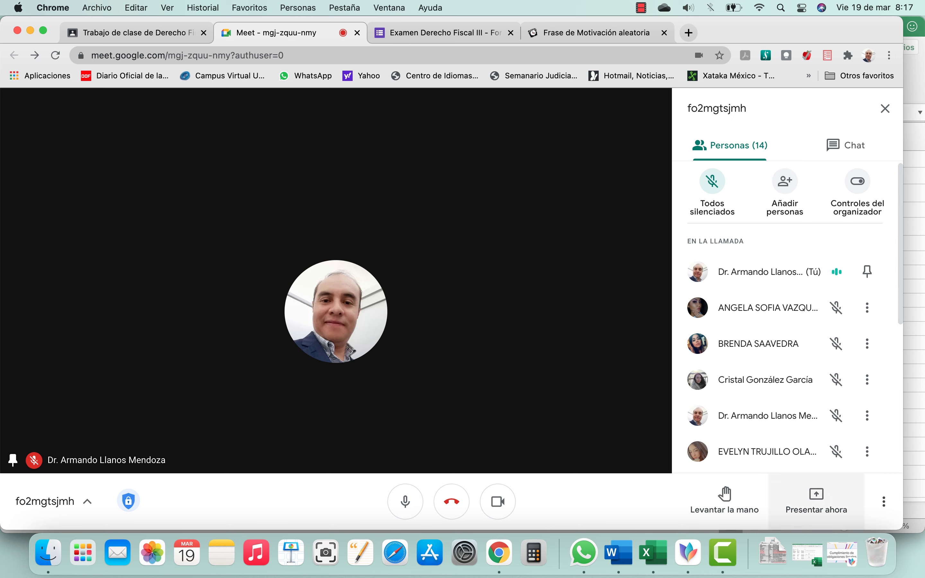
Step: Present the entire screen in the Meet call and return to the tax working papers in Excel
left_click(817, 497)
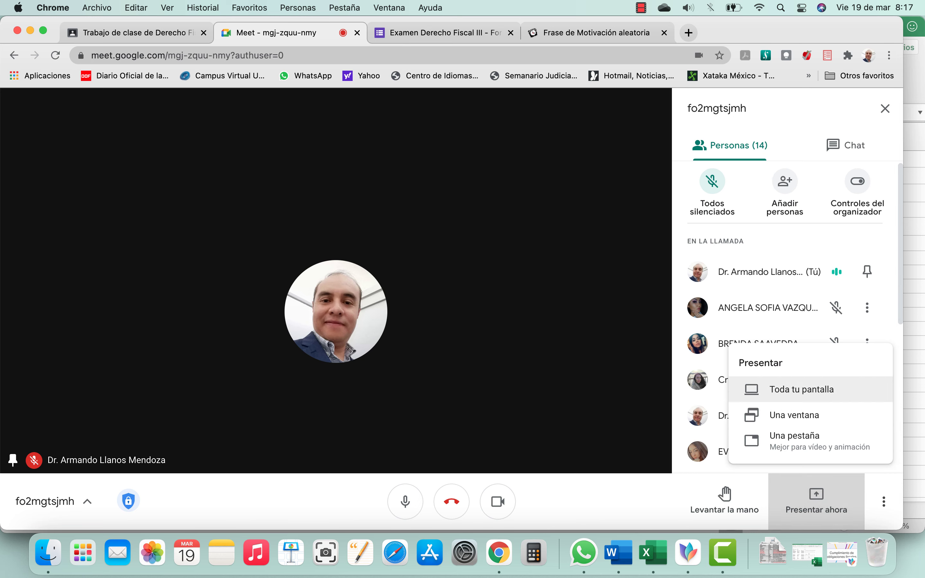
left_click(803, 398)
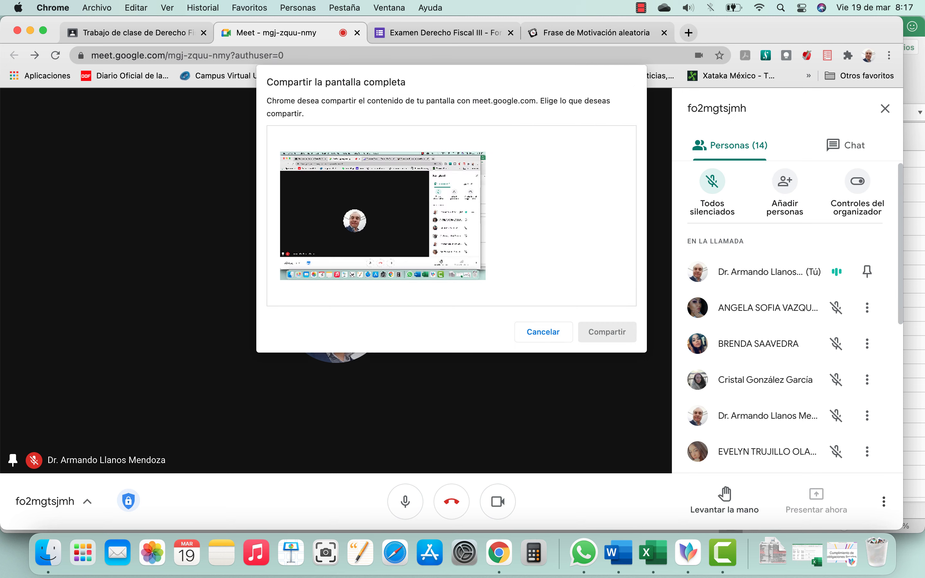
left_click(383, 216)
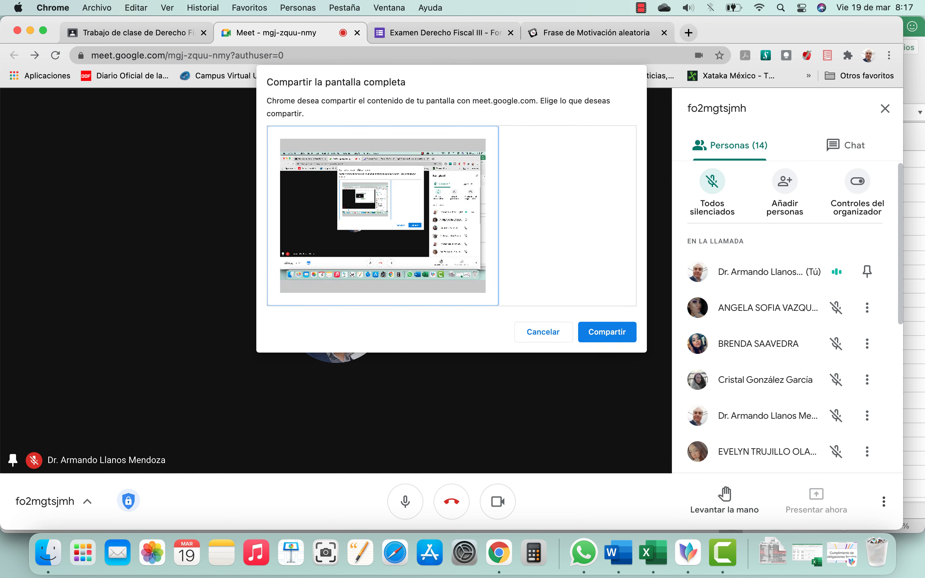
left_click(607, 332)
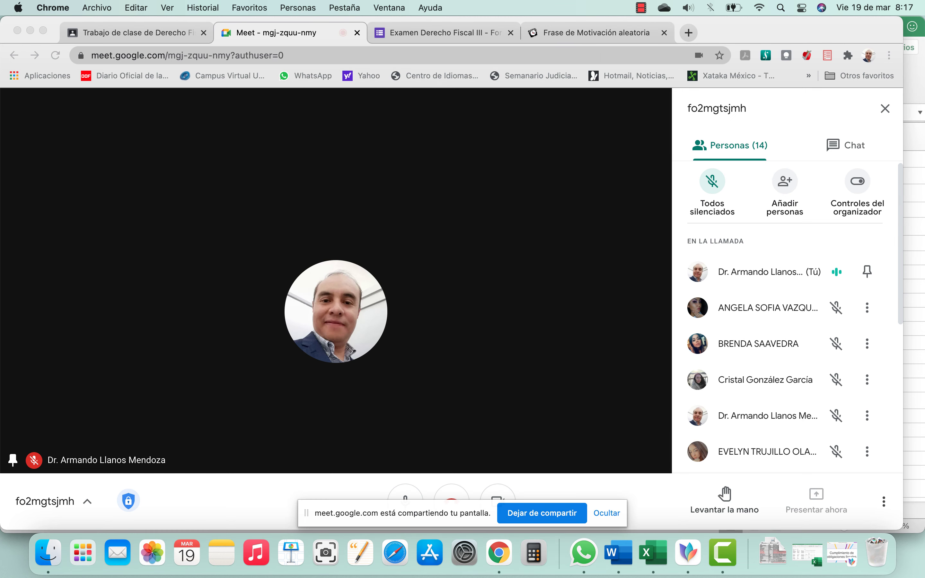
key("super+Tab")
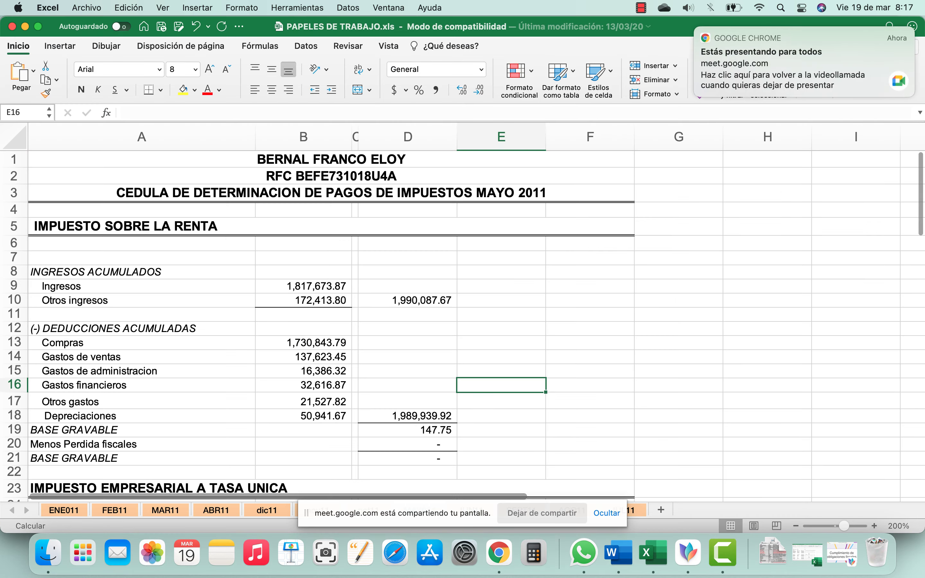
Step: Bring up the lista Derecho Fiscal 2021 attendance workbook and add the date heading "19 de marzo" in cell M6
left_click(787, 552)
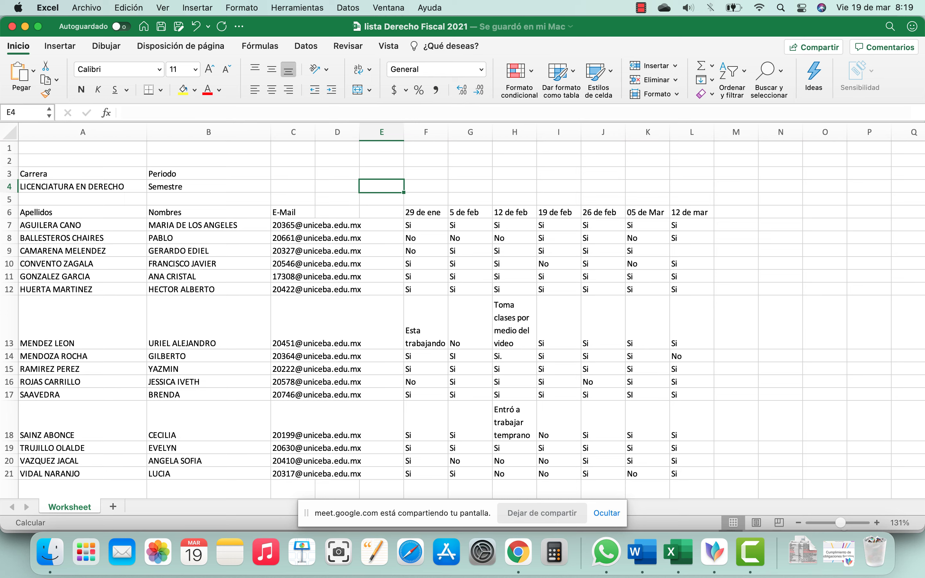
left_click(736, 213)
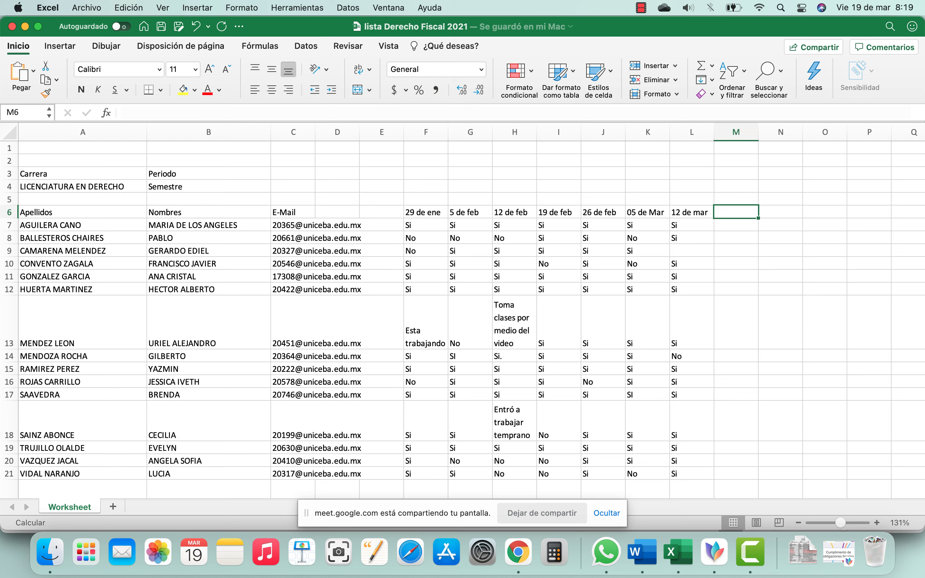
type("19 de")
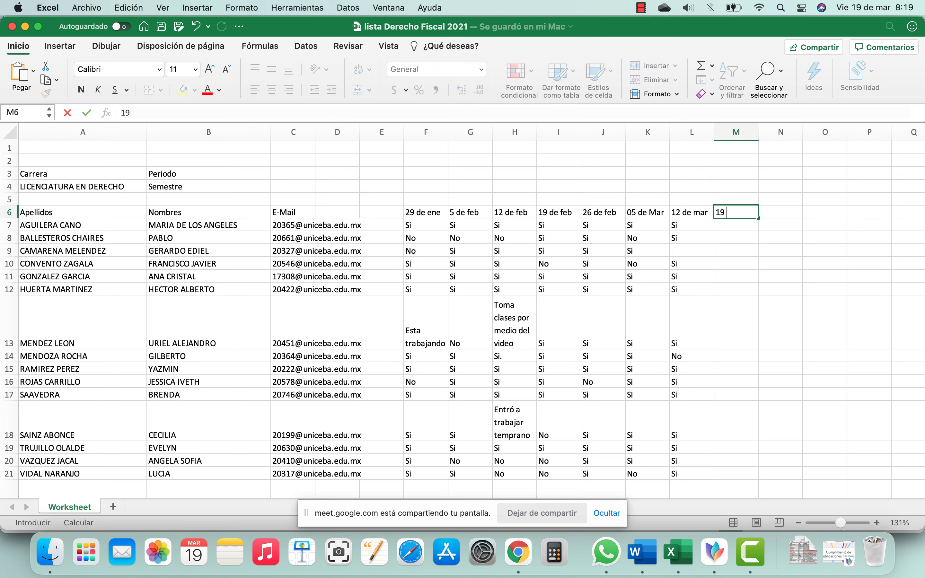
type("b")
key("BackSpace")
key("BackSpace")
key("BackSpace")
type("marzo")
key("Return")
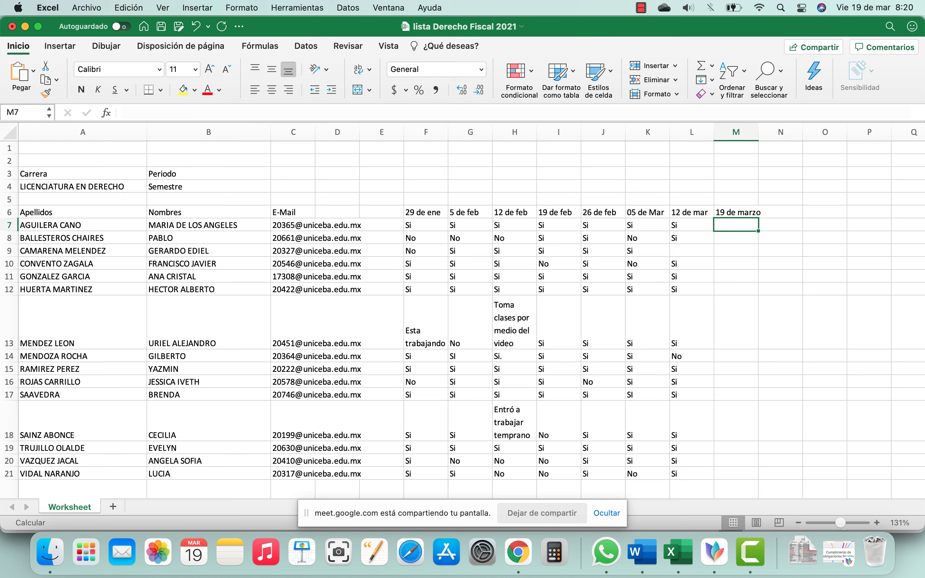
left_click(736, 199)
left_click(736, 224)
left_click(735, 238)
left_click(736, 251)
left_click(735, 225)
left_click(736, 212)
left_click(736, 199)
left_click(736, 225)
left_click(735, 238)
left_click(736, 225)
Step: Switch to Chrome and publish the Examen 3 assignment to the Derecho Fiscal class in Google Classroom
left_click(518, 552)
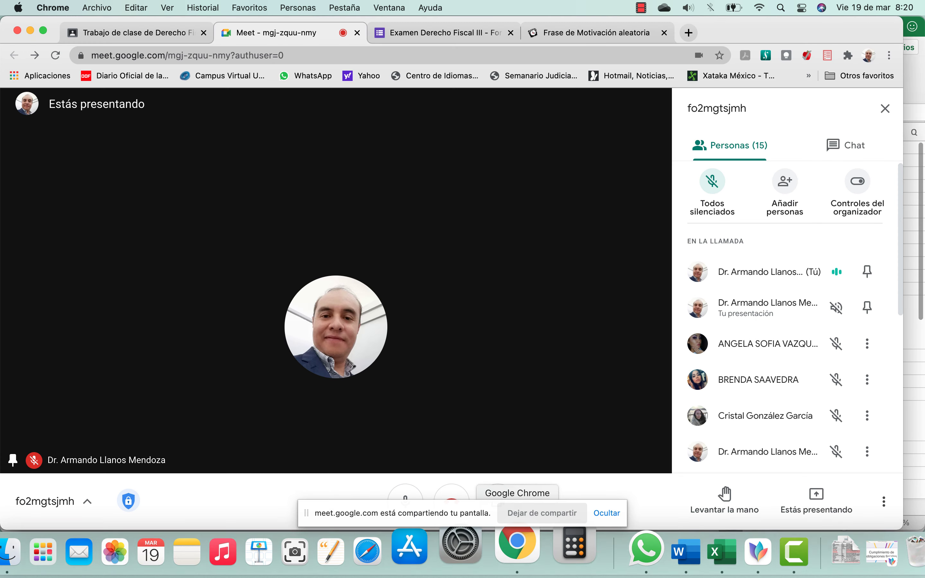
left_click(134, 33)
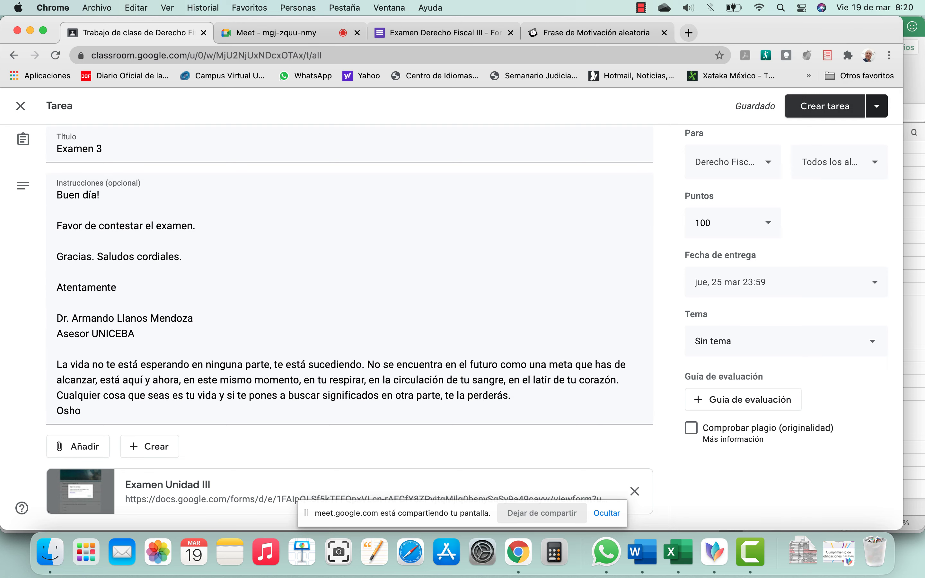
left_click(826, 106)
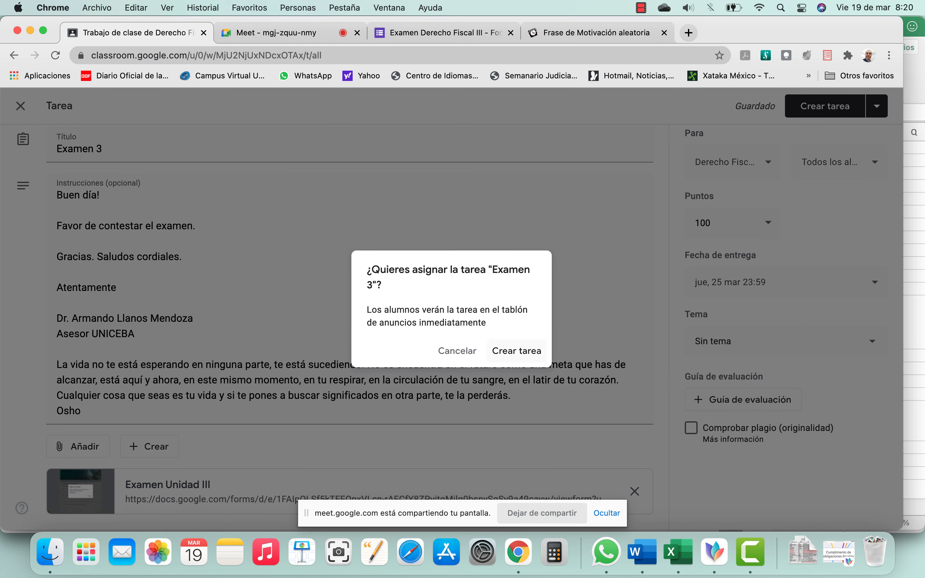
left_click(517, 351)
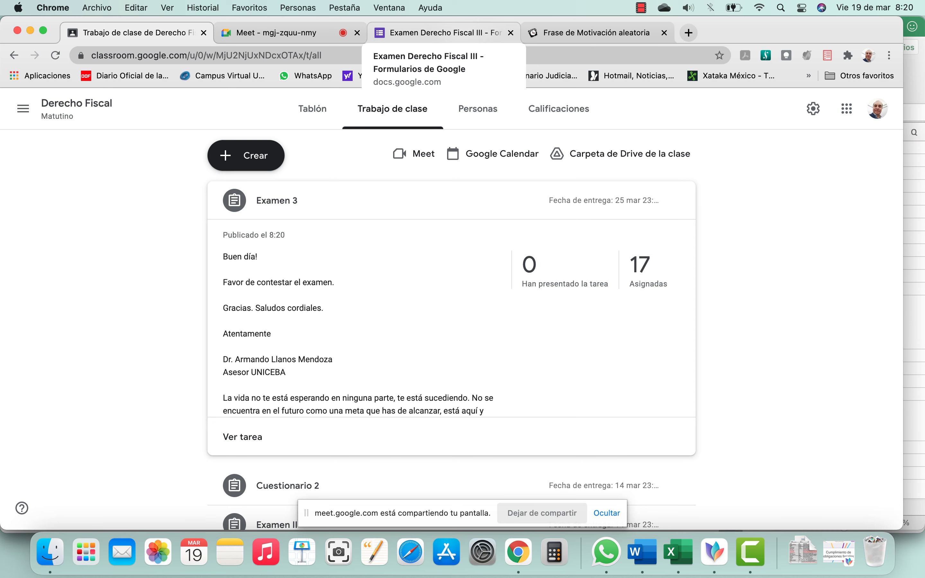
Step: Bring up the Examen Derecho Fiscal III form and go from it to the Google Forms home page
left_click(439, 32)
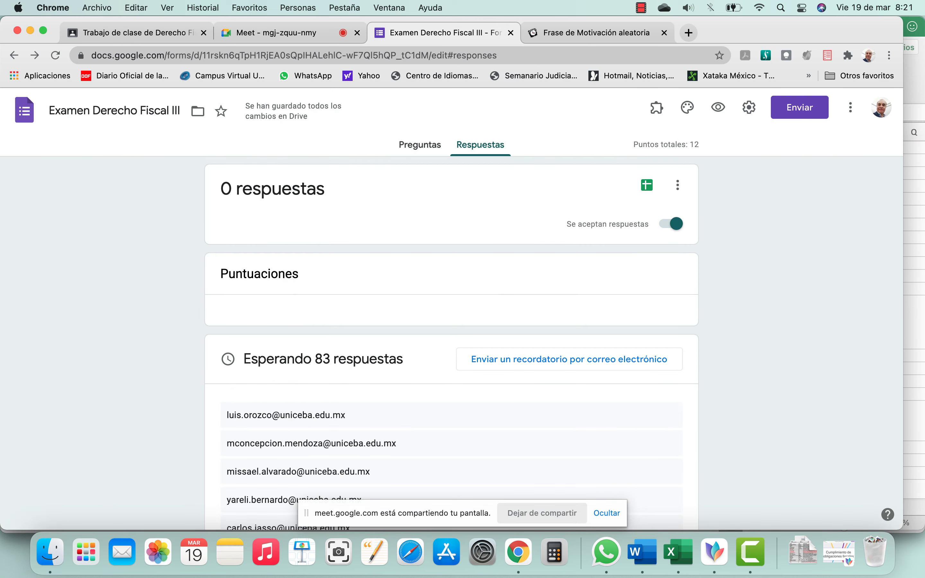
left_click(592, 33)
left_click(30, 30)
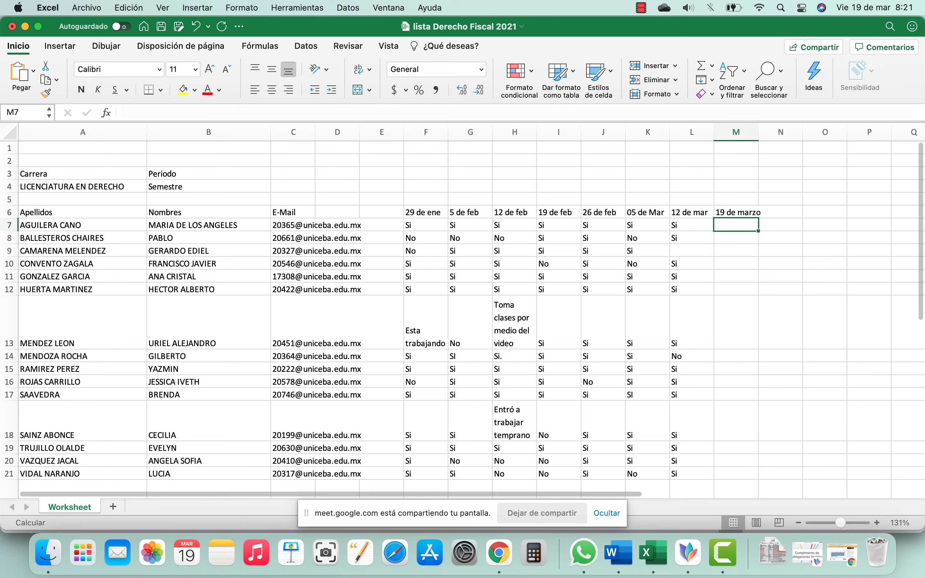
left_click(499, 550)
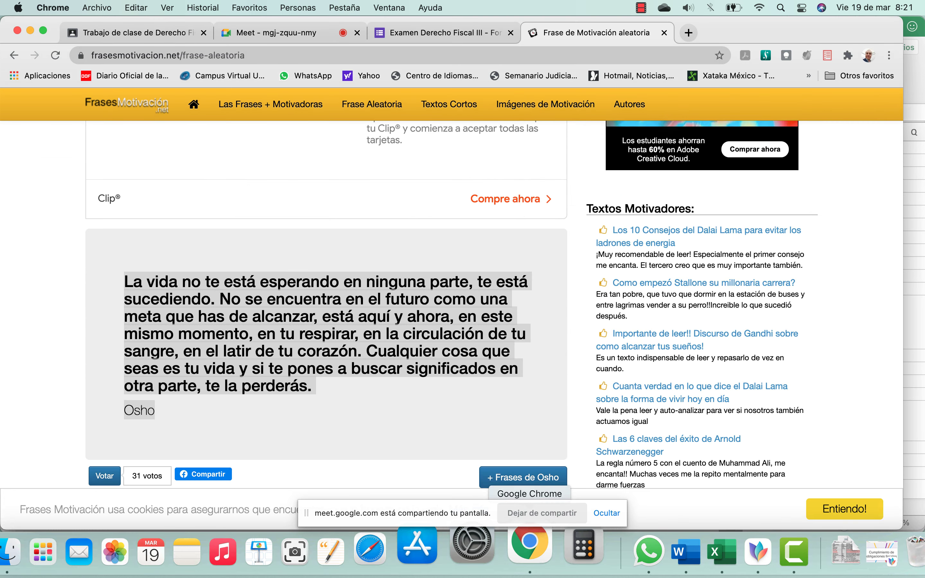
left_click(458, 35)
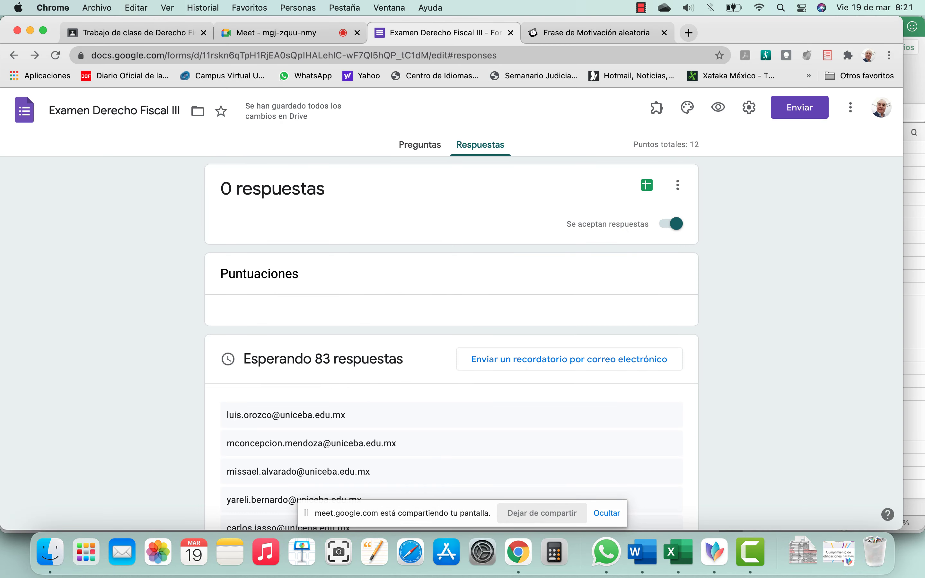
left_click(24, 110)
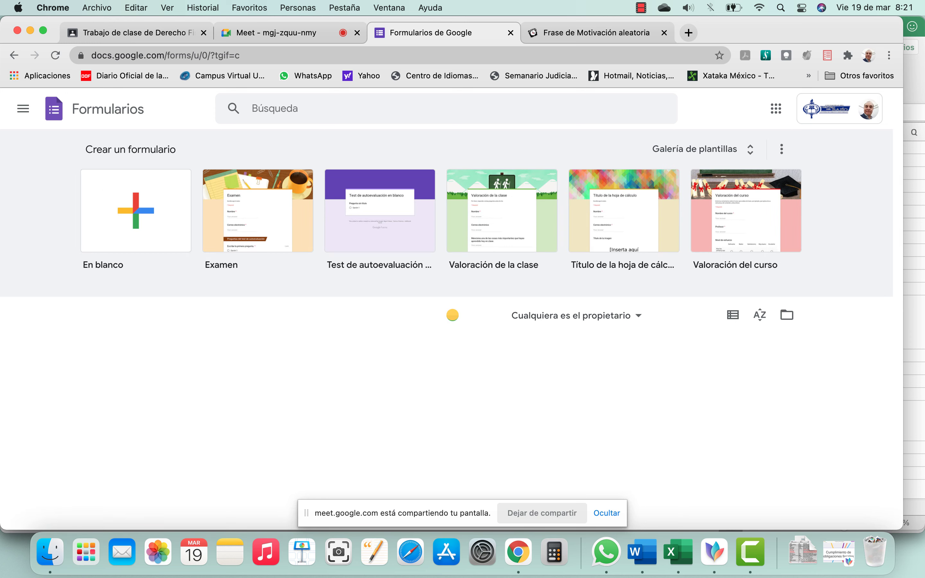
Step: Look through the recent forms back to those from March 2020, and return to the newest ones
scroll(446, 337, "down", 3)
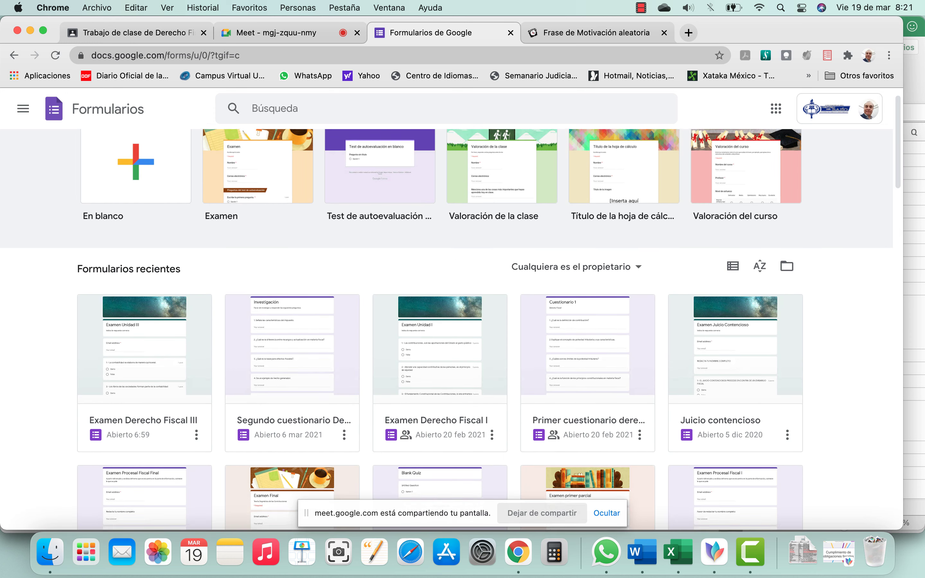
scroll(446, 336, "down", 5)
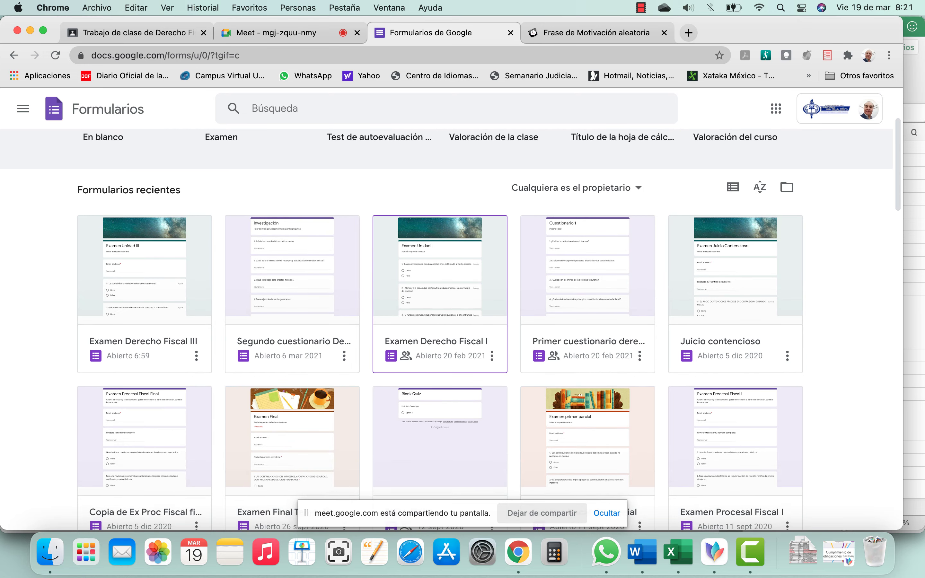
scroll(446, 336, "down", 5)
scroll(447, 336, "down", 2)
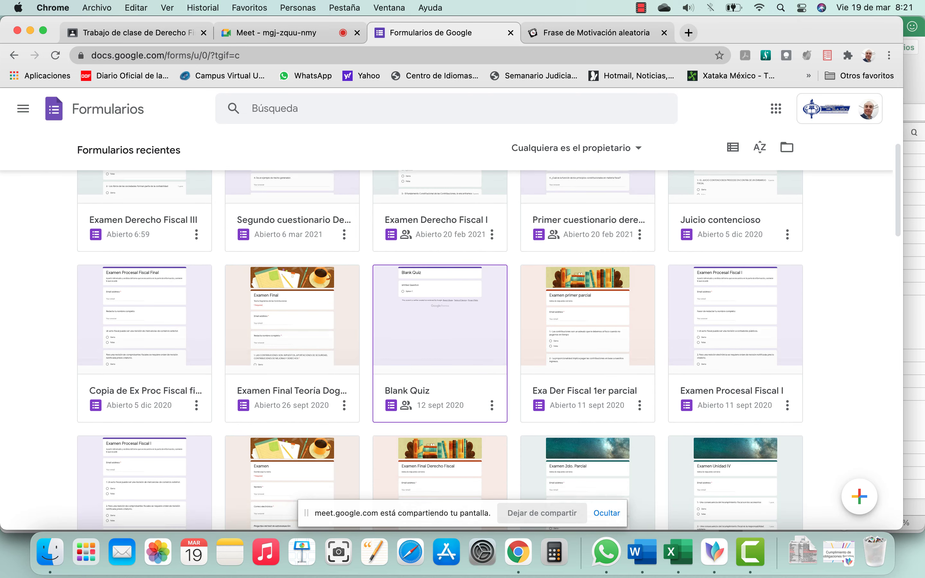
scroll(446, 337, "down", 8)
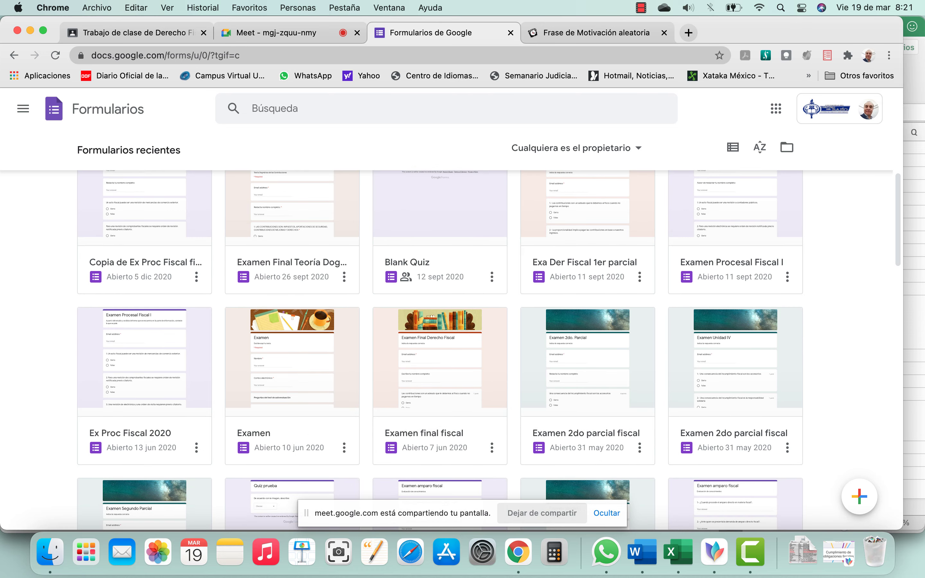
scroll(446, 337, "down", 6)
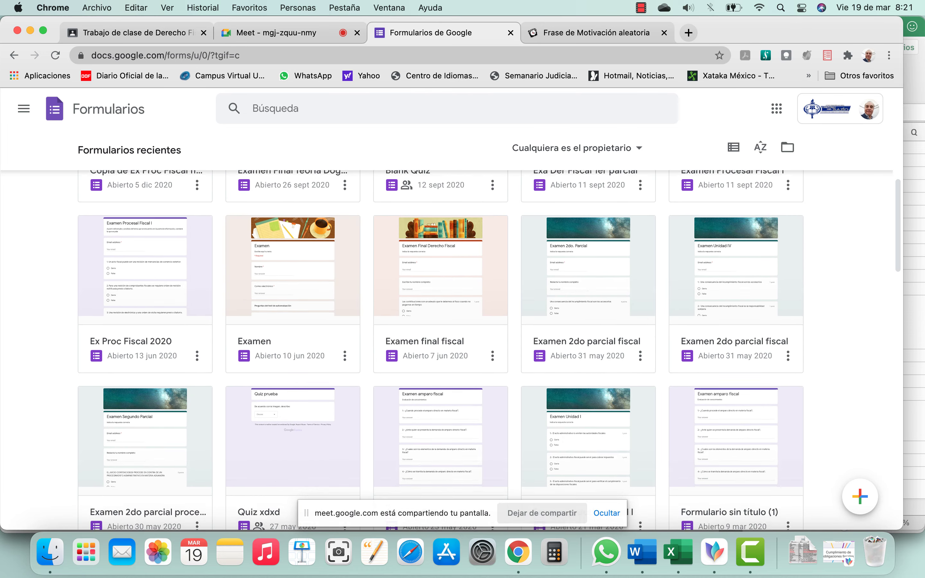
scroll(447, 337, "down", 5)
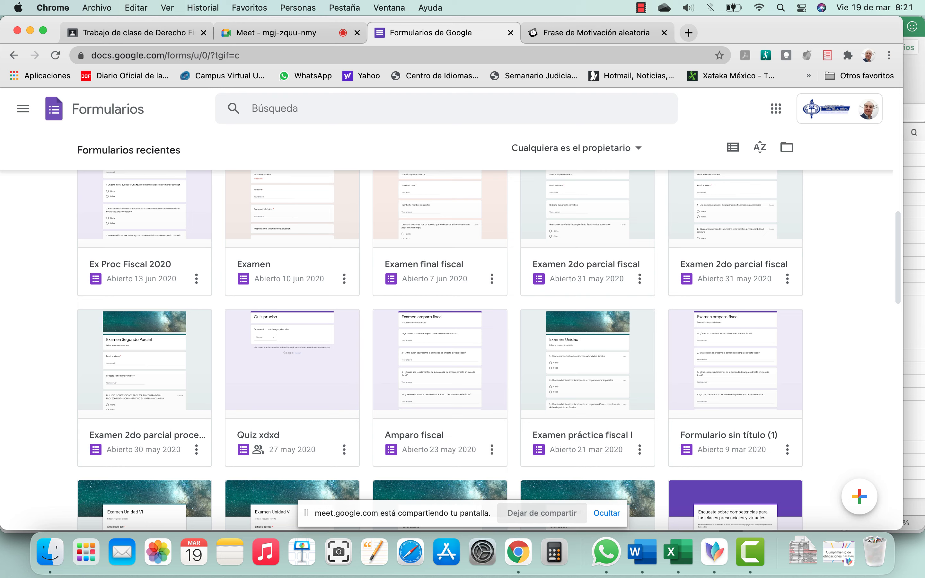
scroll(446, 337, "up", 20)
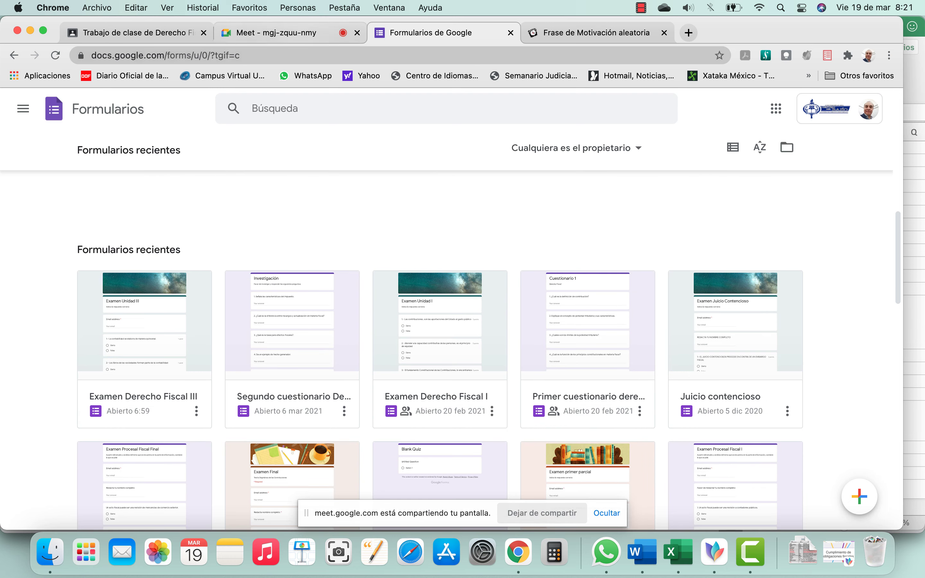
Step: Return to Google Classroom and check the published Examen 3 in the coursework list and on the class stream
left_click(138, 33)
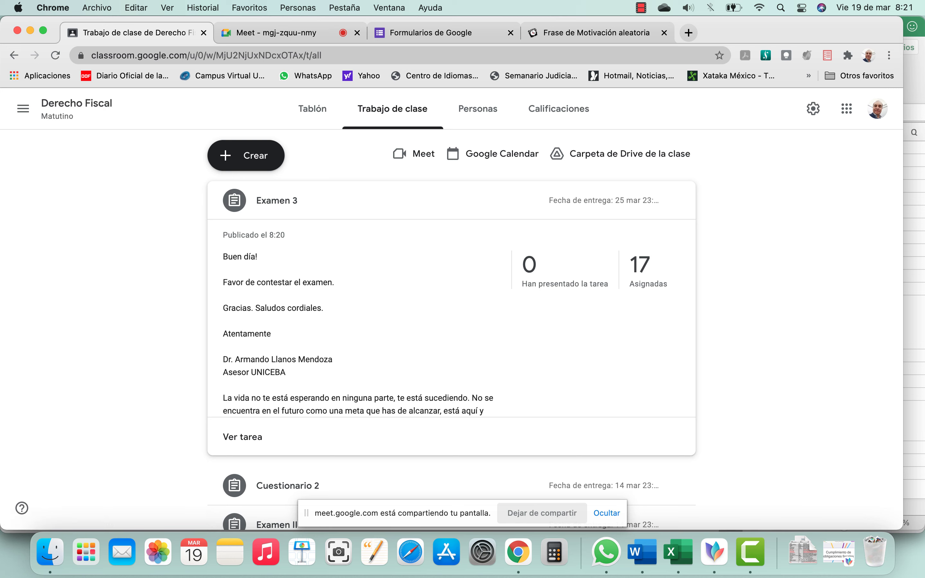
scroll(459, 323, "down", 1)
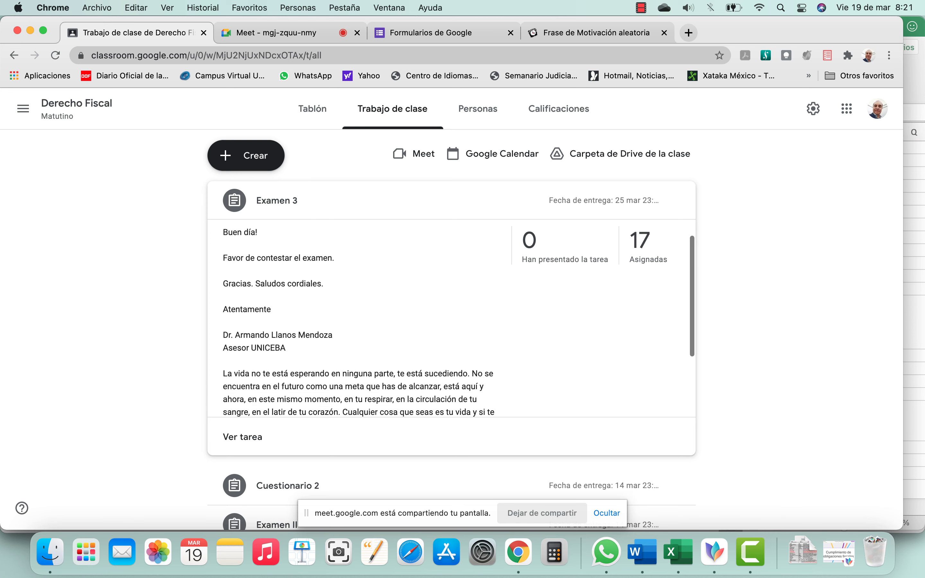
scroll(459, 319, "up", 1)
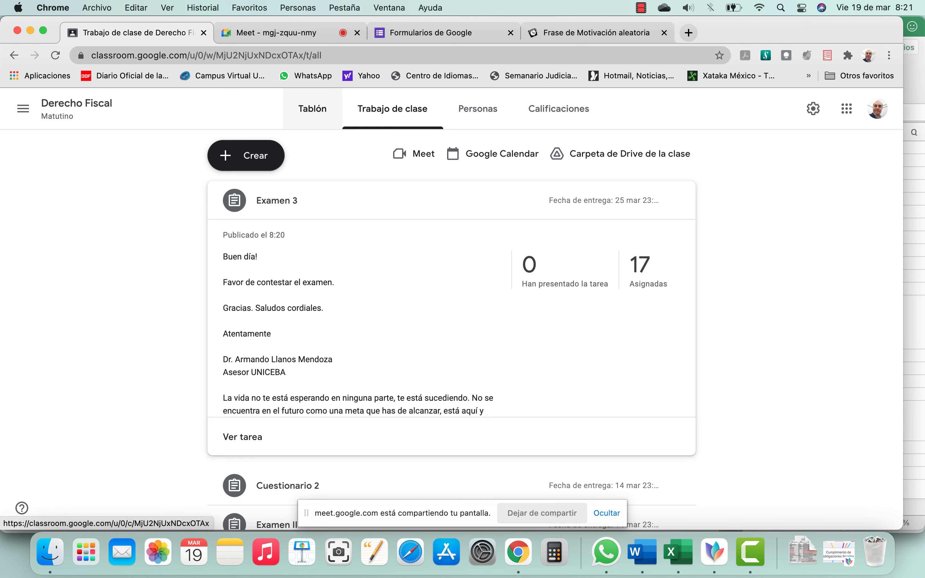
left_click(312, 109)
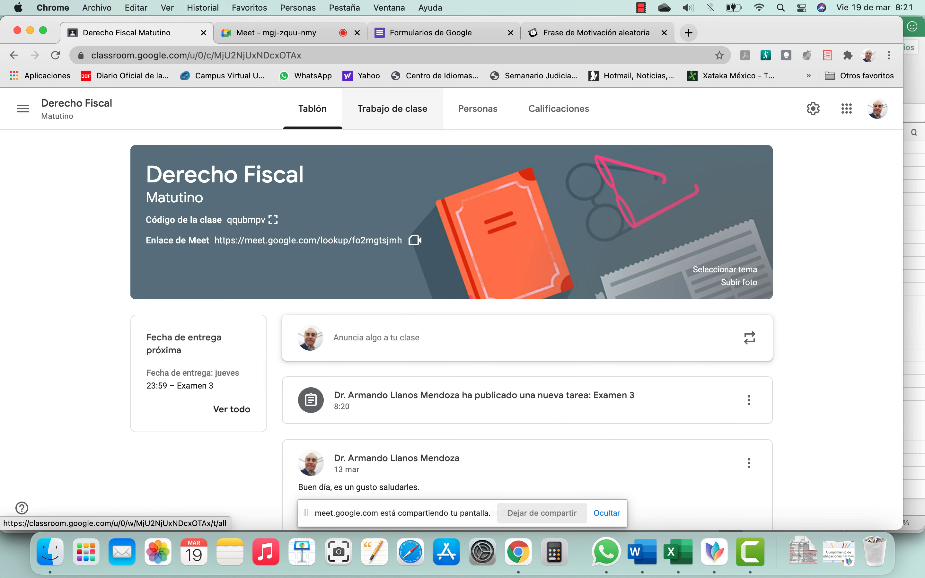
Step: Find Examen II in the Derecho Fiscal coursework and open its student work page
left_click(392, 109)
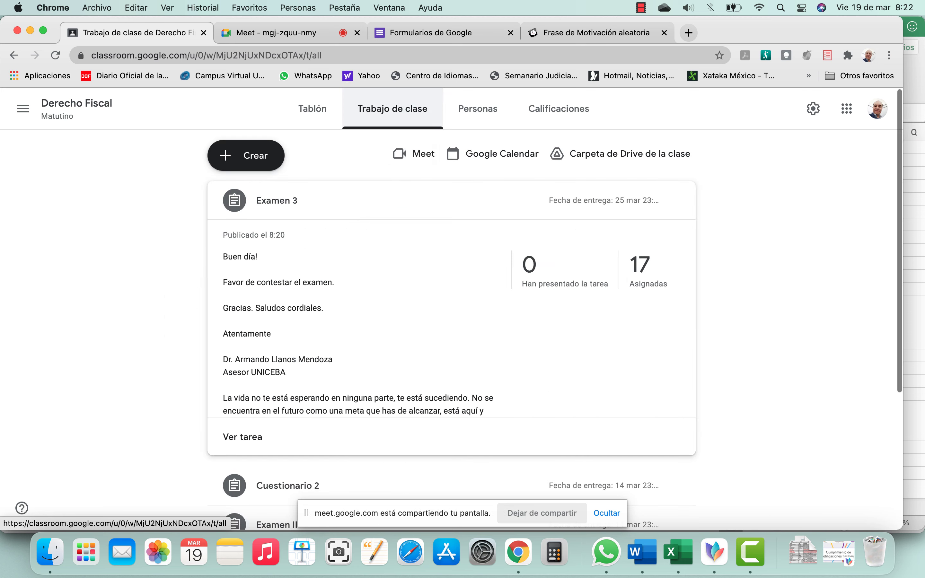
scroll(451, 317, "down", 3)
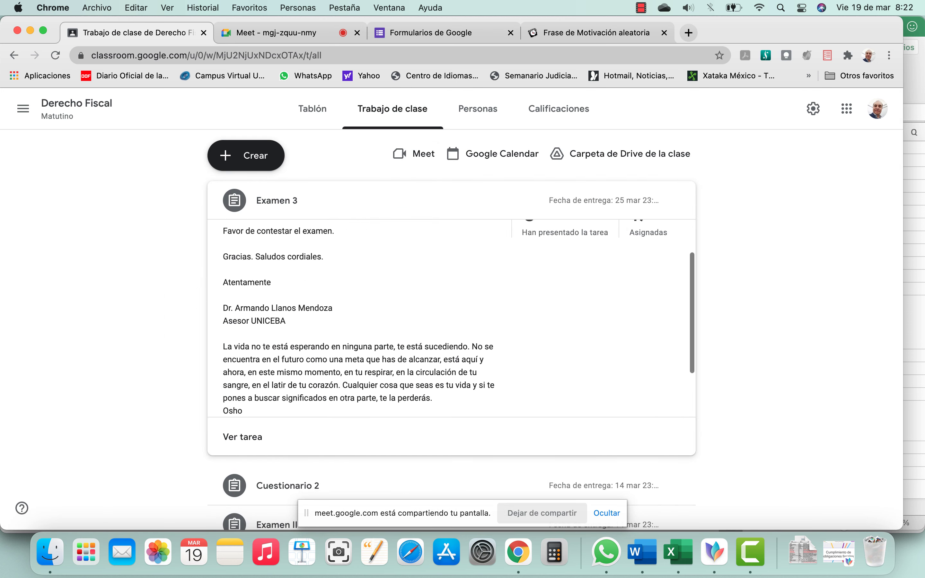
scroll(451, 317, "down", 2)
scroll(451, 317, "down", 3)
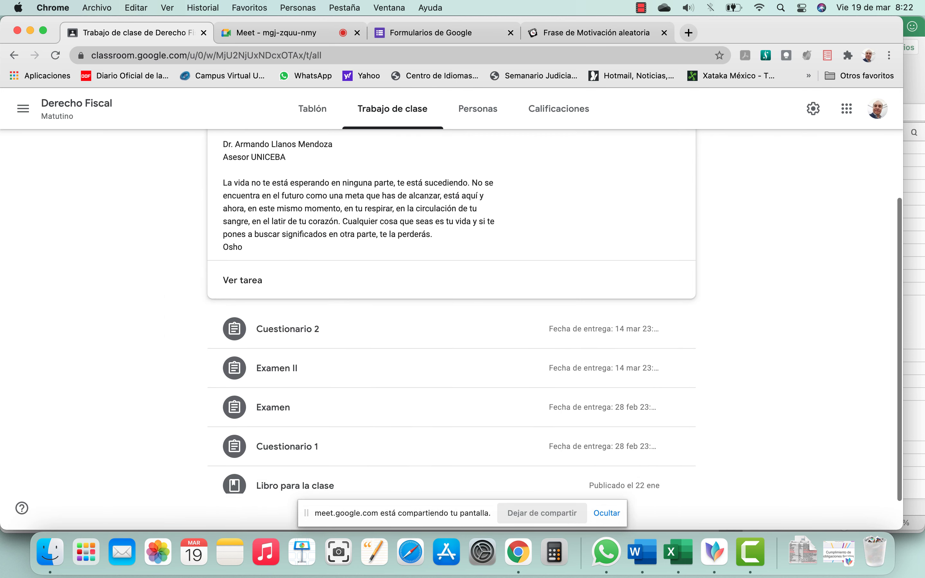
left_click(385, 367)
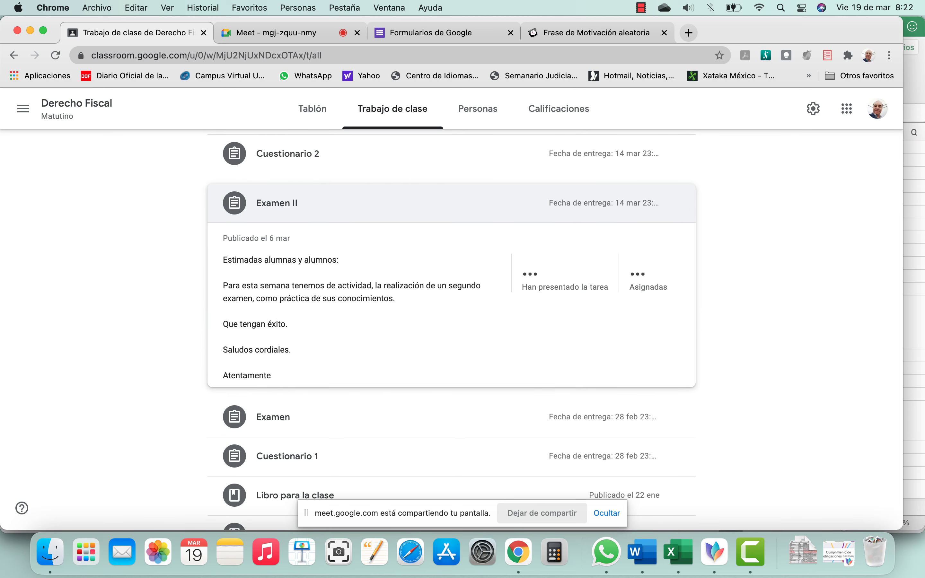
scroll(239, 331, "down", 1)
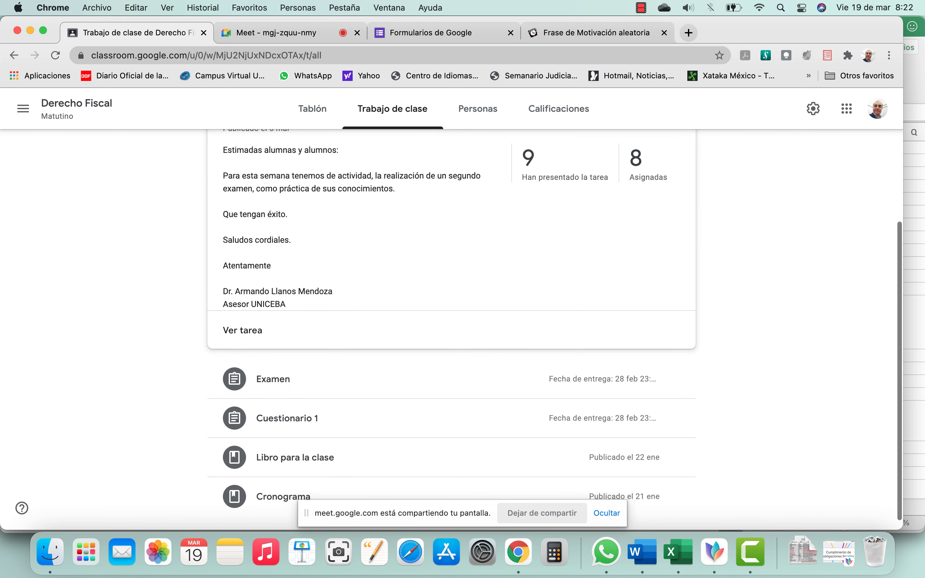
left_click(242, 330)
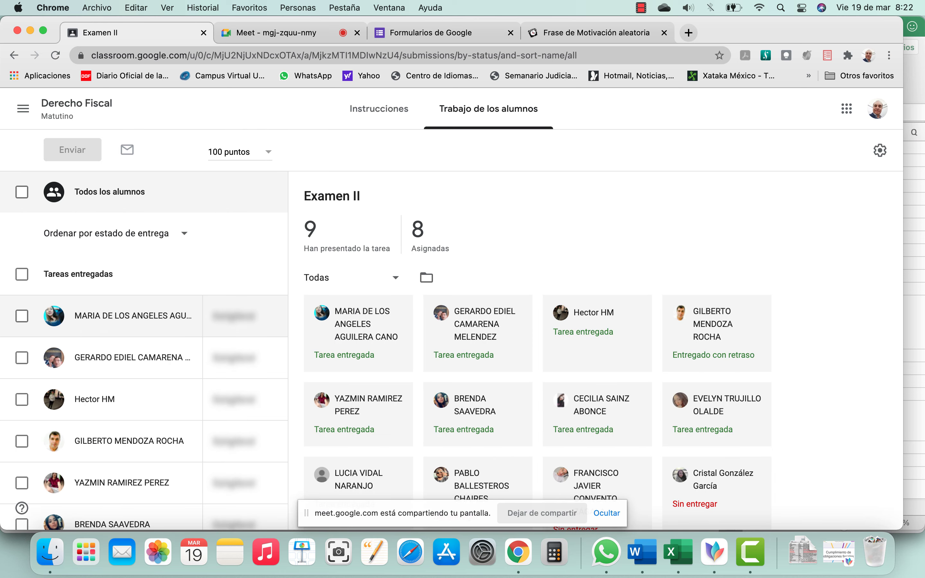
Step: Review which students have turned in Examen II and go back to the Derecho Fiscal class page
scroll(535, 344, "down", 5)
scroll(535, 344, "down", 7)
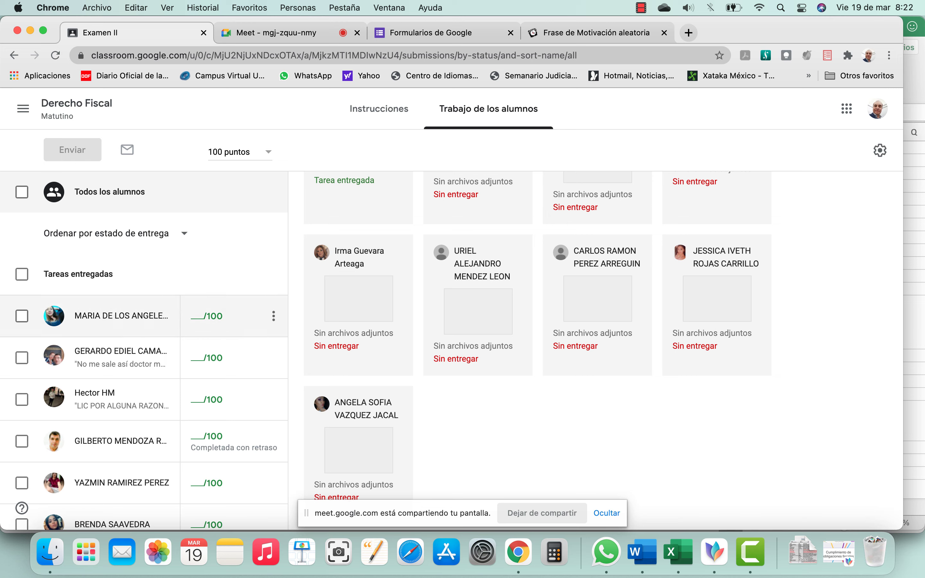
scroll(143, 344, "down", 8)
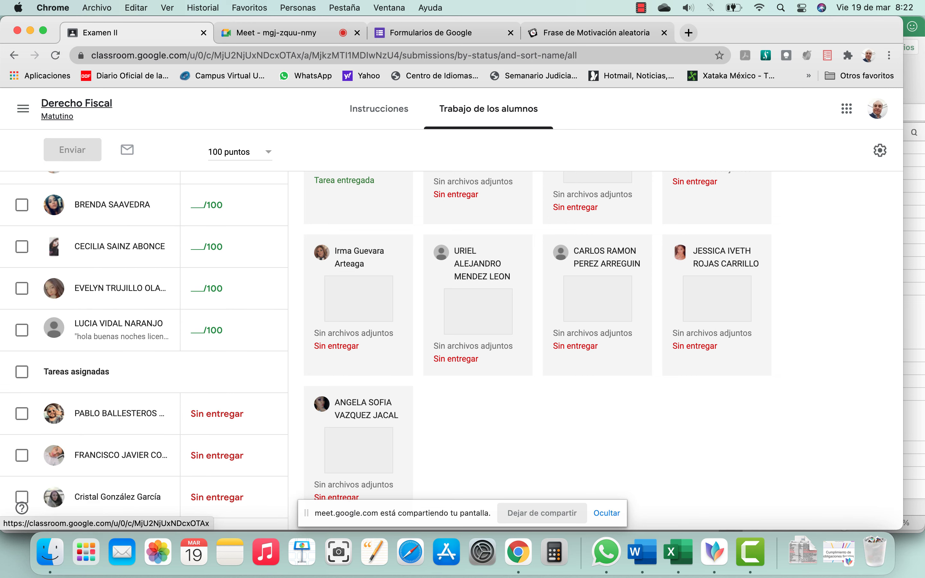
left_click(76, 103)
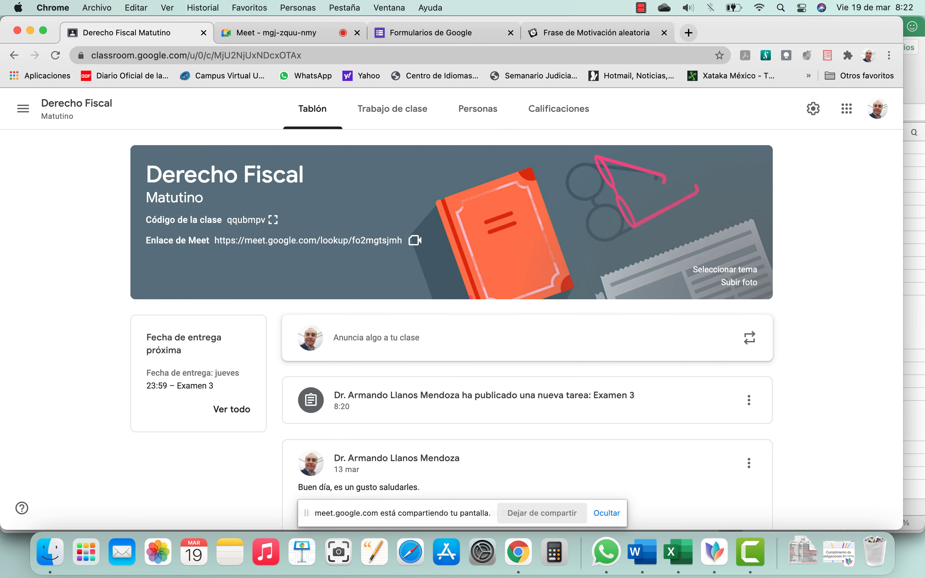
Step: Switch to Google Forms, look through the recent forms back to those from 2019, and return to the newest ones
left_click(493, 34)
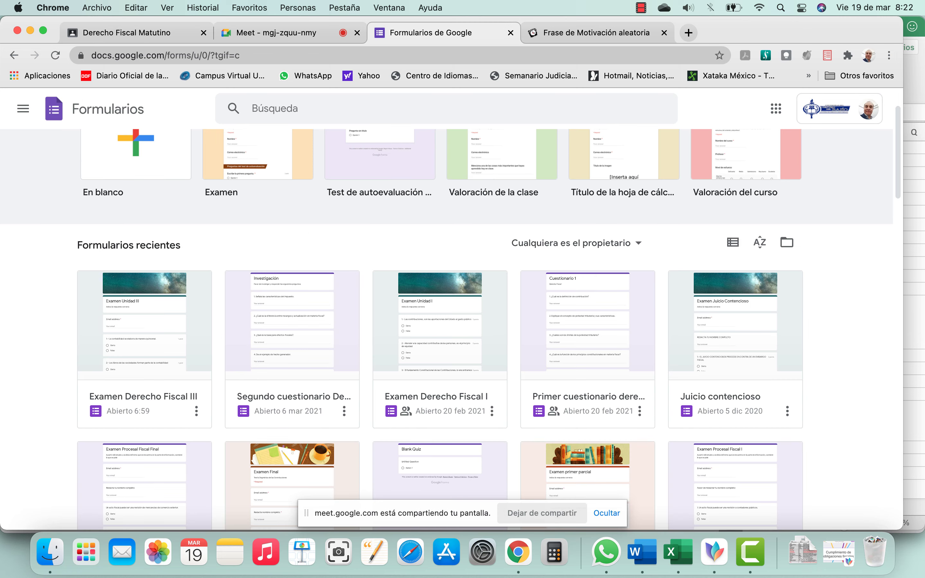
scroll(440, 314, "down", 4)
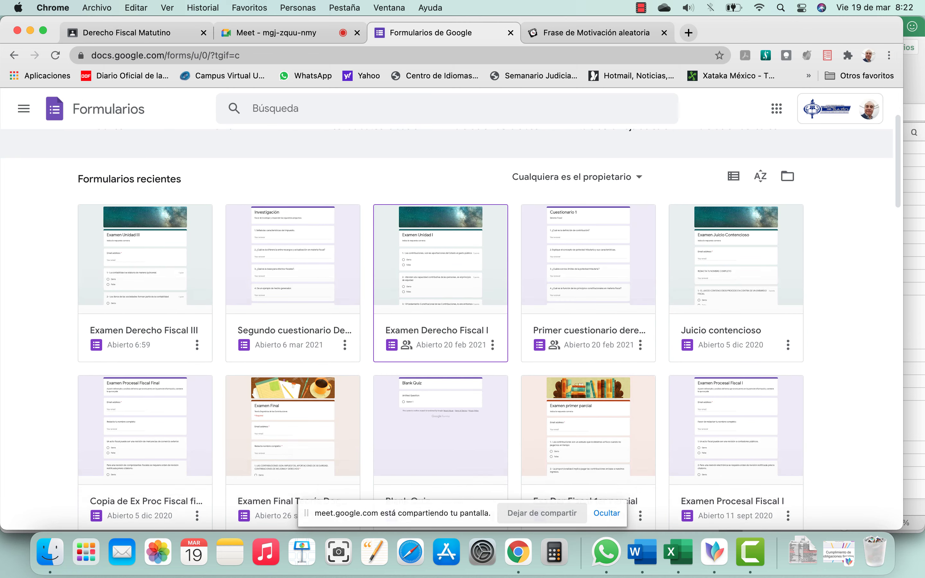
scroll(440, 306, "down", 5)
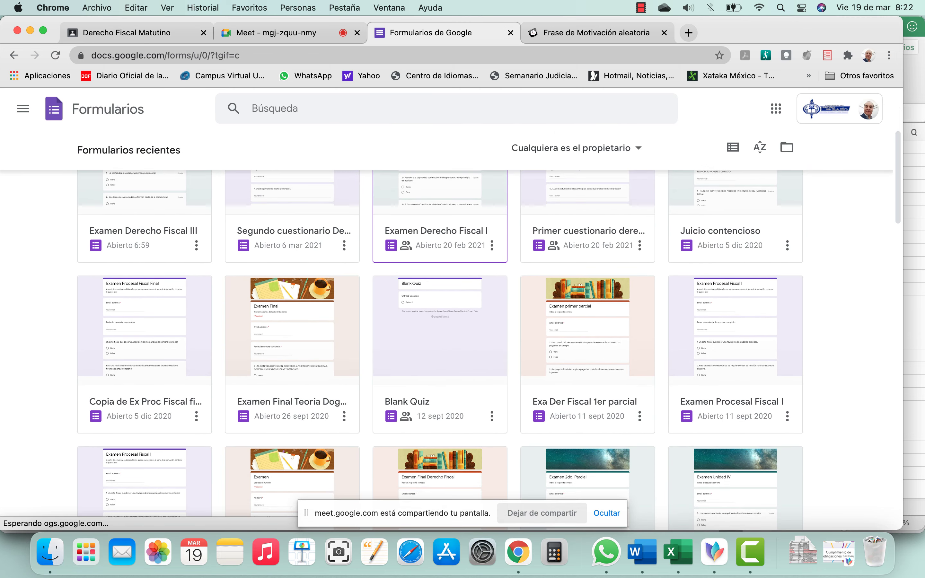
scroll(440, 313, "down", 2)
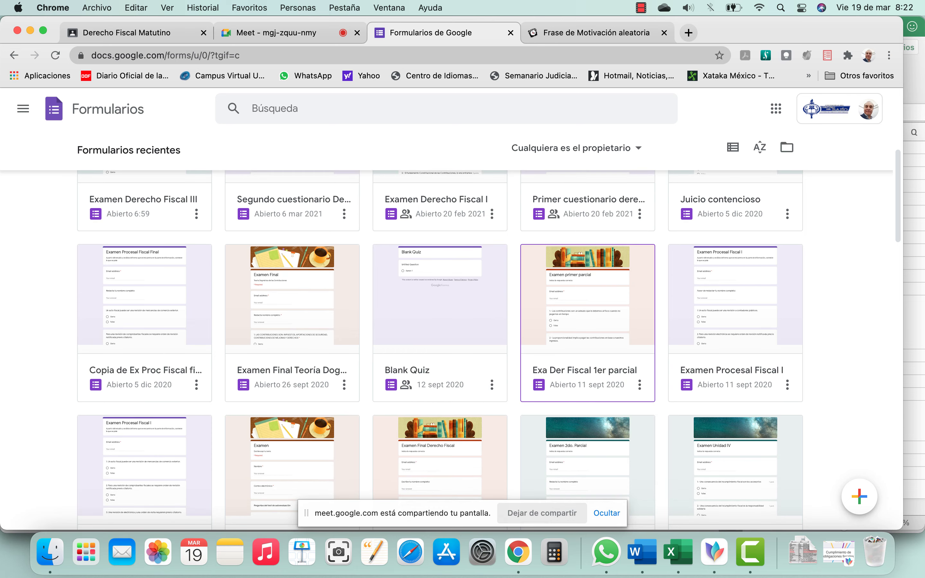
scroll(439, 314, "down", 10)
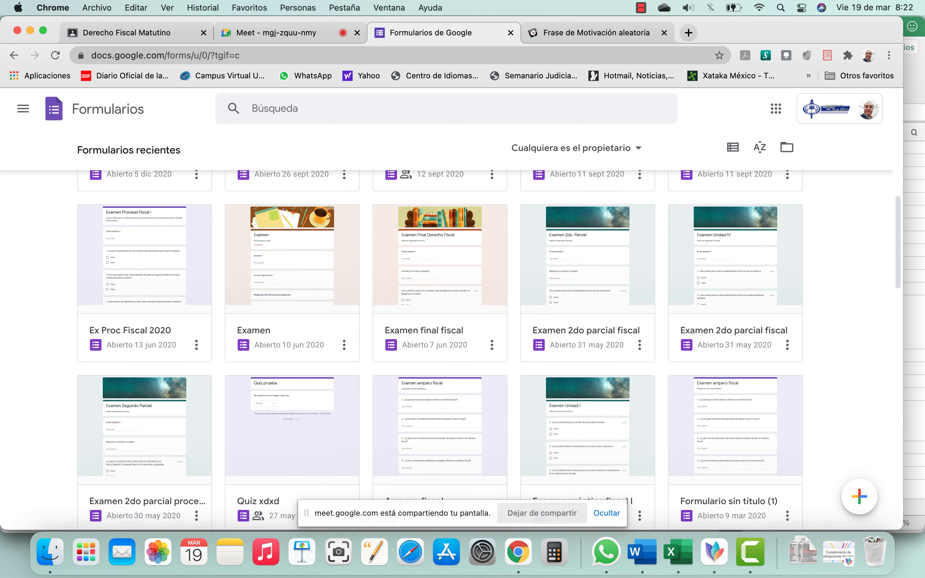
scroll(589, 420, "down", 9)
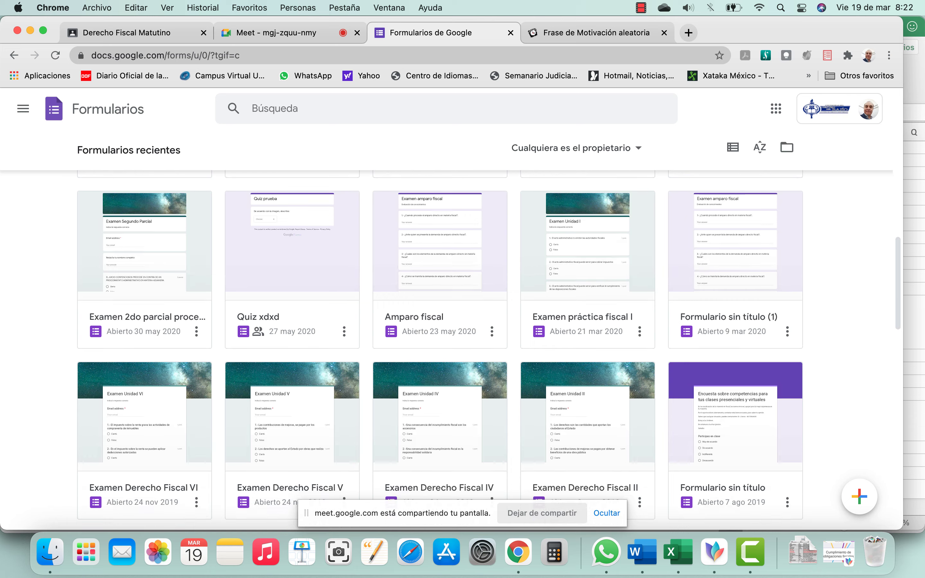
scroll(589, 420, "down", 3)
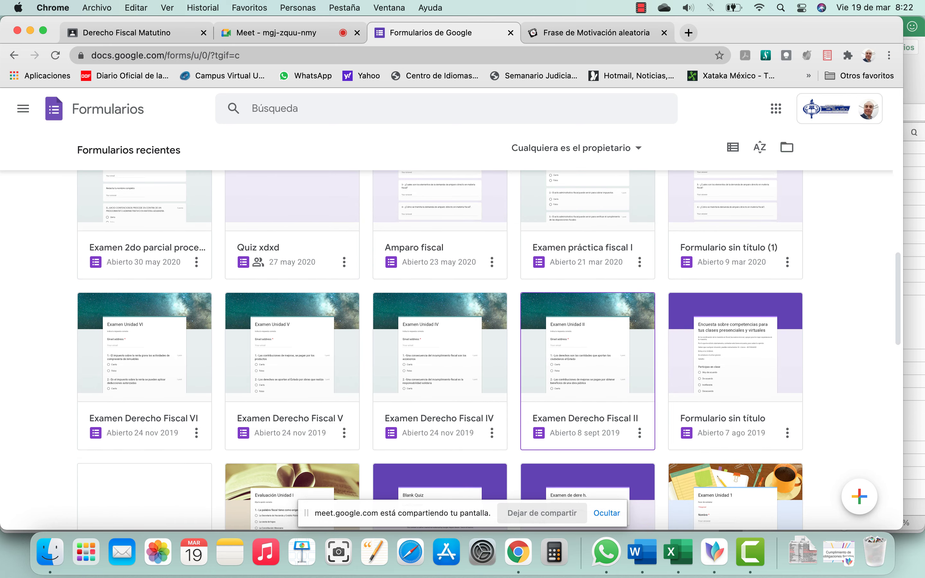
scroll(589, 421, "up", 20)
scroll(589, 382, "down", 1)
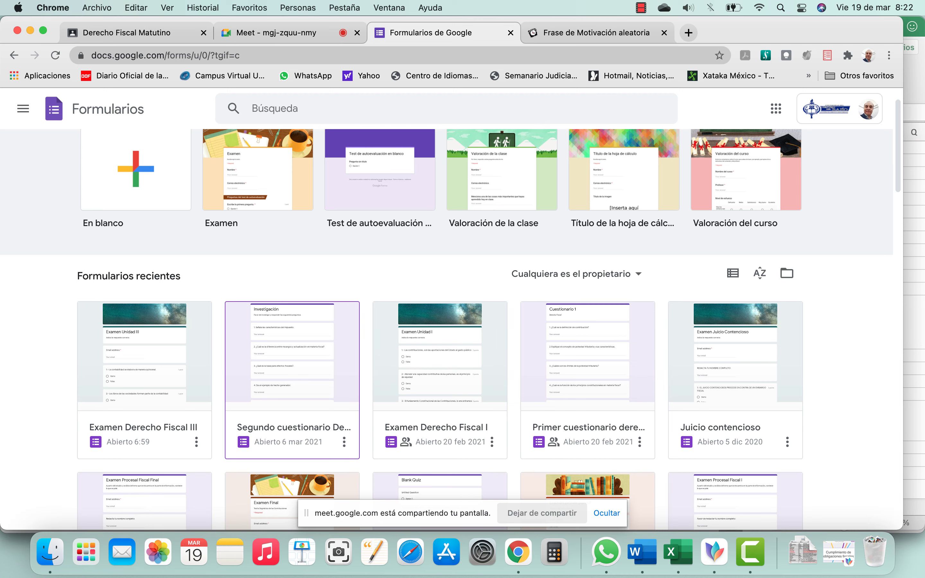
Step: Open the Segundo cuestionario Derecho Fiscal form and view its individual responses as far as response 2
left_click(292, 355)
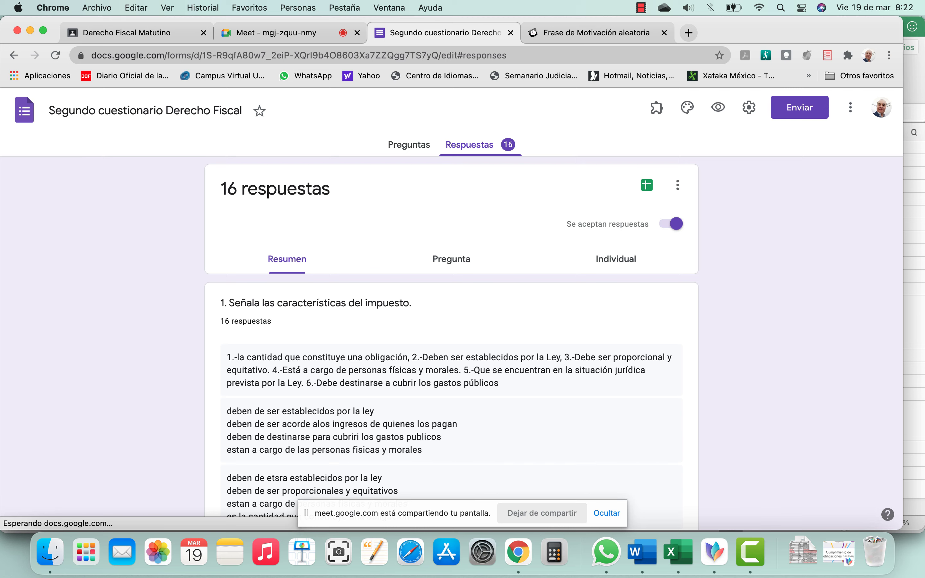
scroll(451, 432, "down", 1)
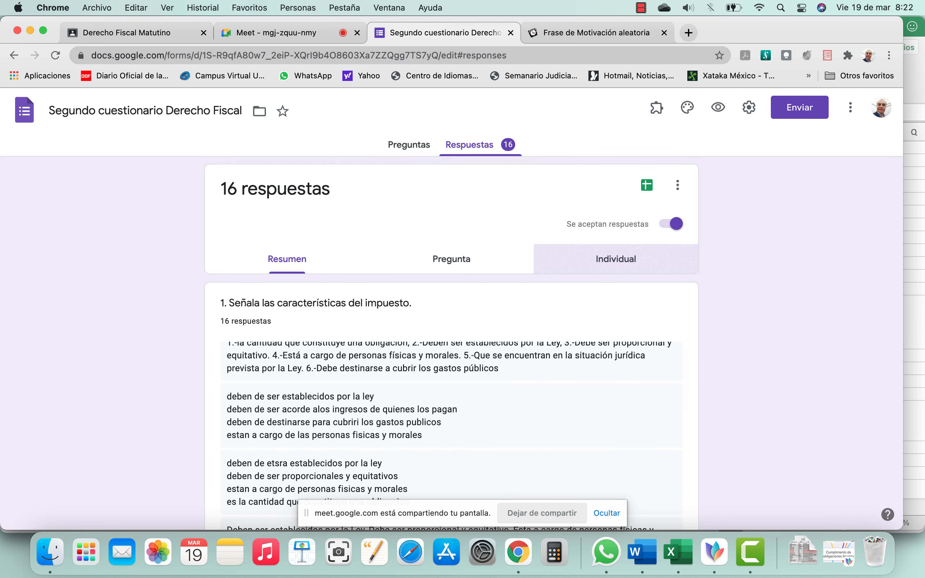
left_click(615, 259)
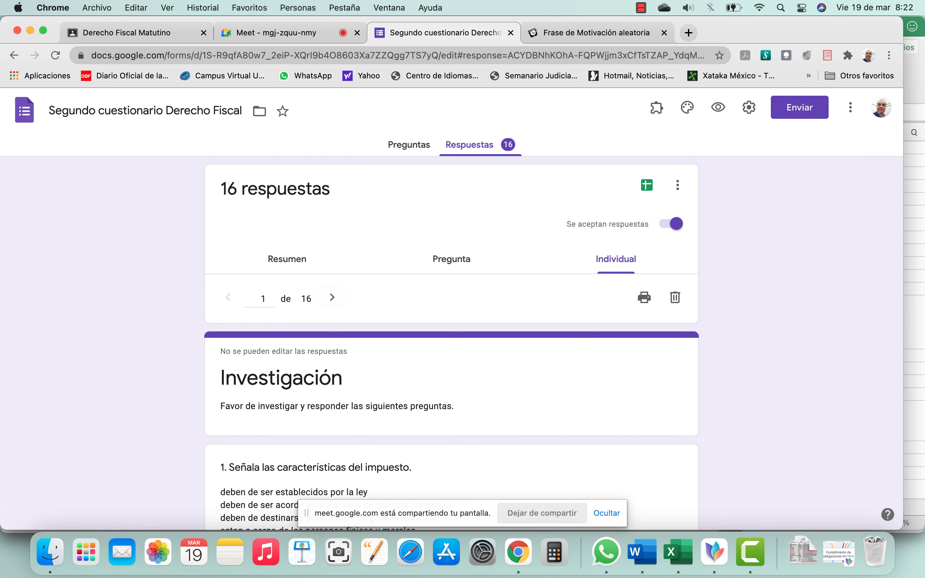
left_click(331, 297)
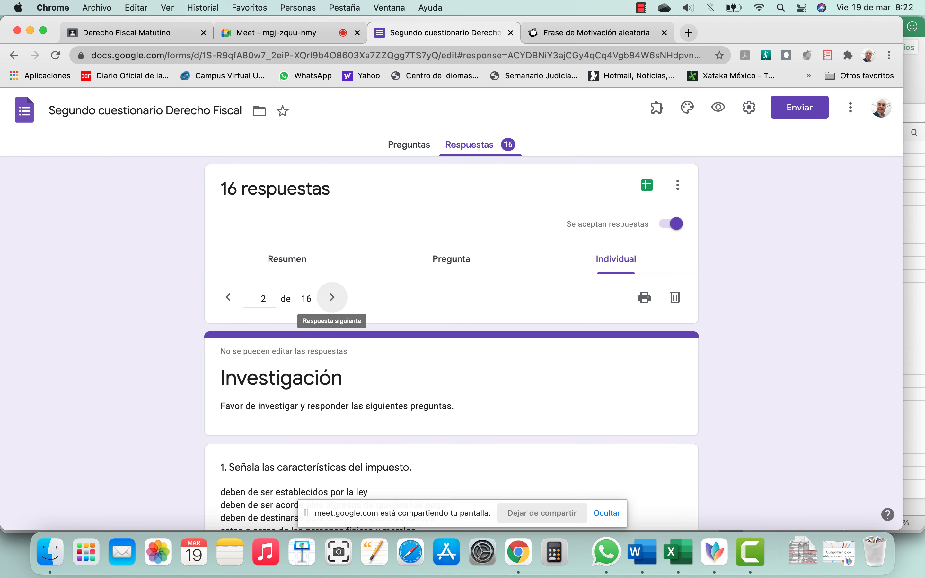
scroll(451, 314, "down", 3)
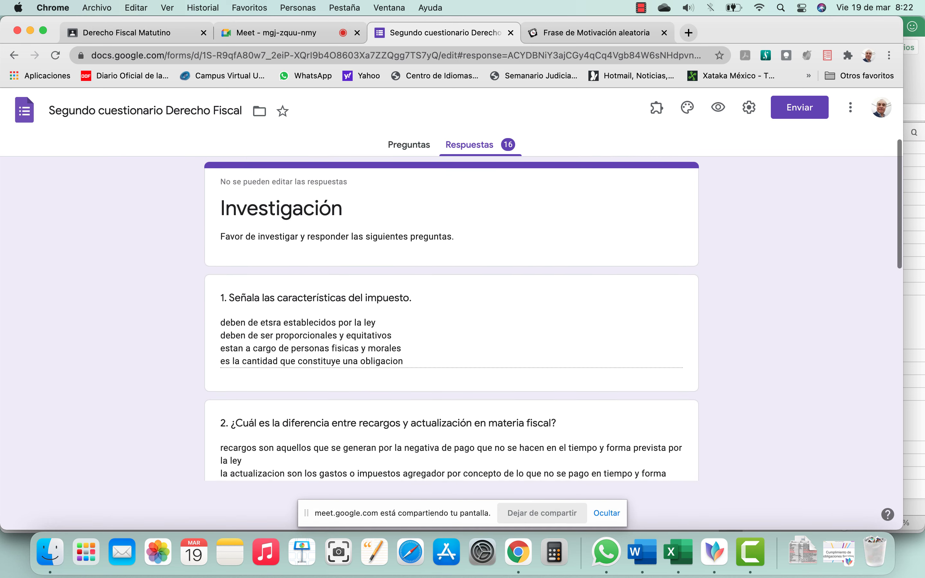
scroll(332, 248, "up", 2)
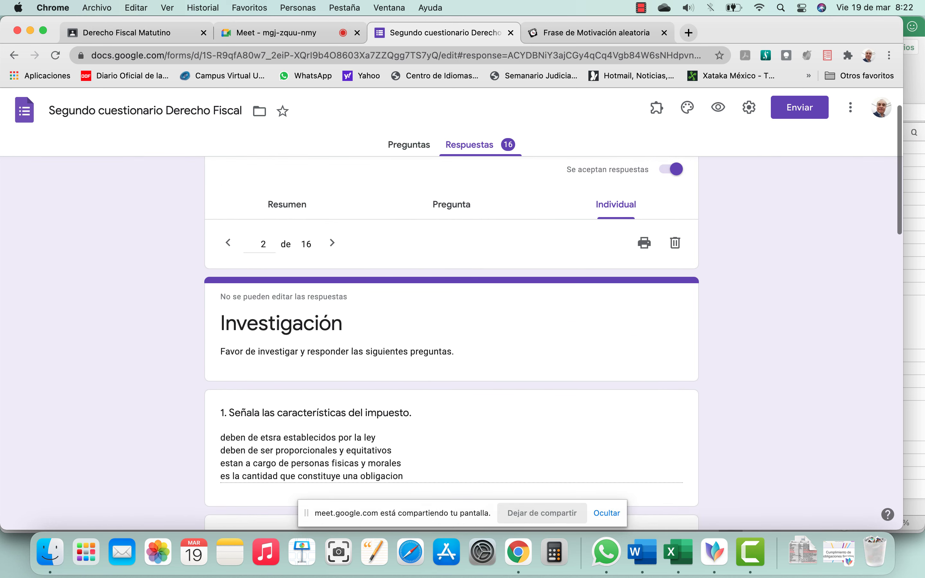
Step: Go to individual response 4 and read its answers through to question 10
left_click(331, 249)
left_click(332, 248)
scroll(451, 344, "down", 10)
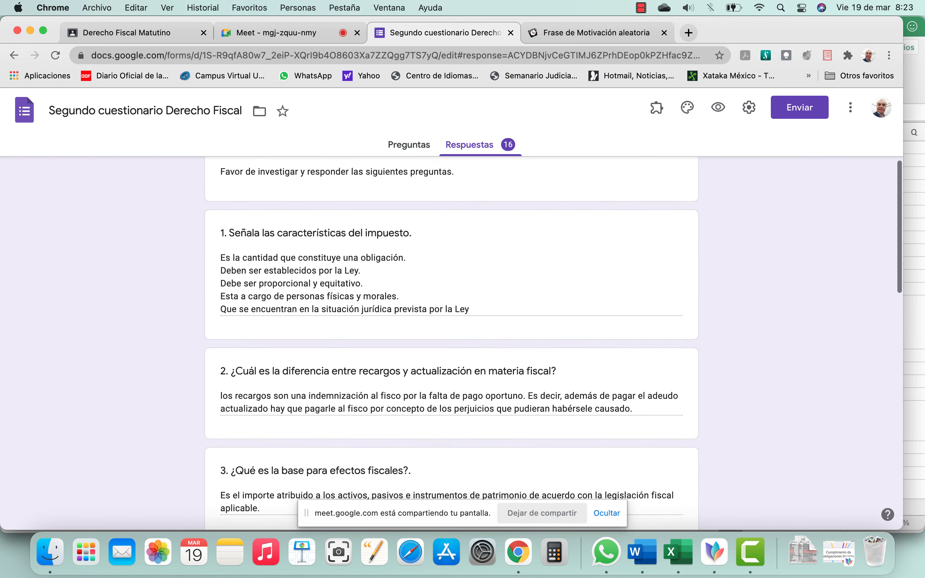
scroll(451, 329, "down", 4)
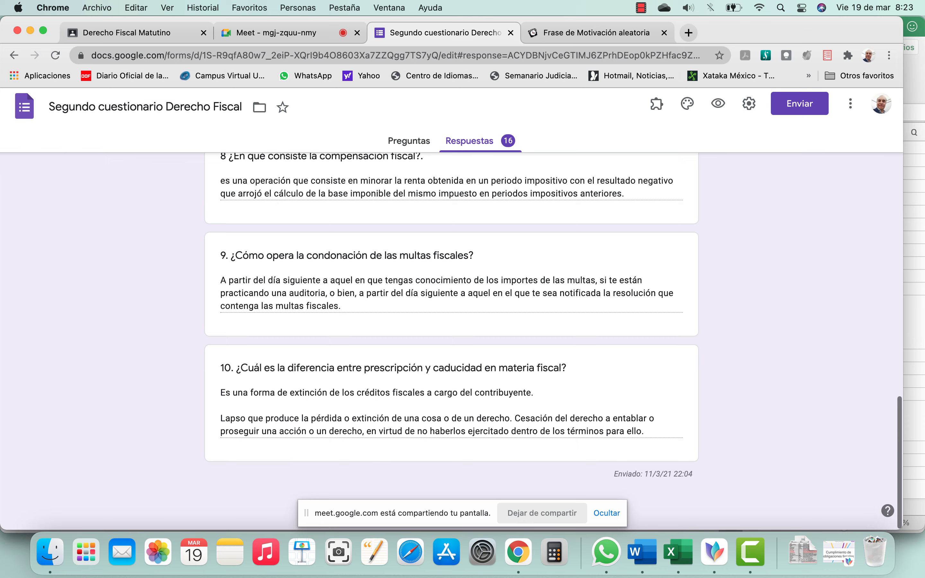
scroll(451, 329, "up", 15)
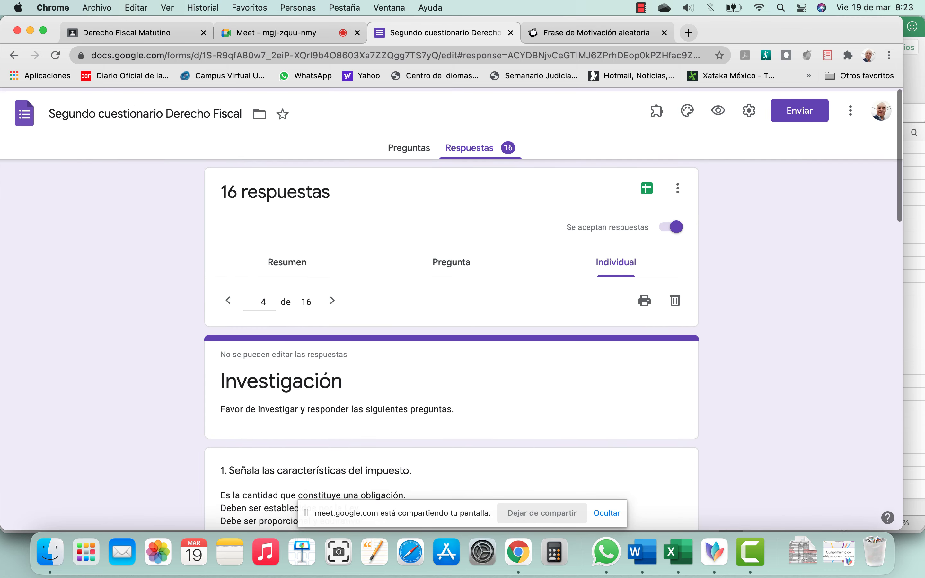
Step: Page through the individual questionnaire responses from response 5 to response 8
left_click(332, 297)
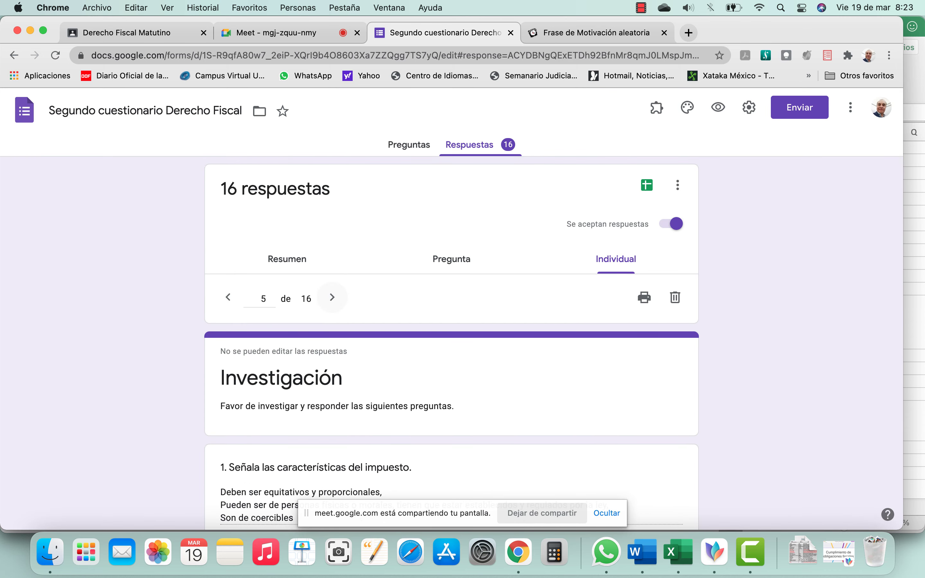
left_click(331, 297)
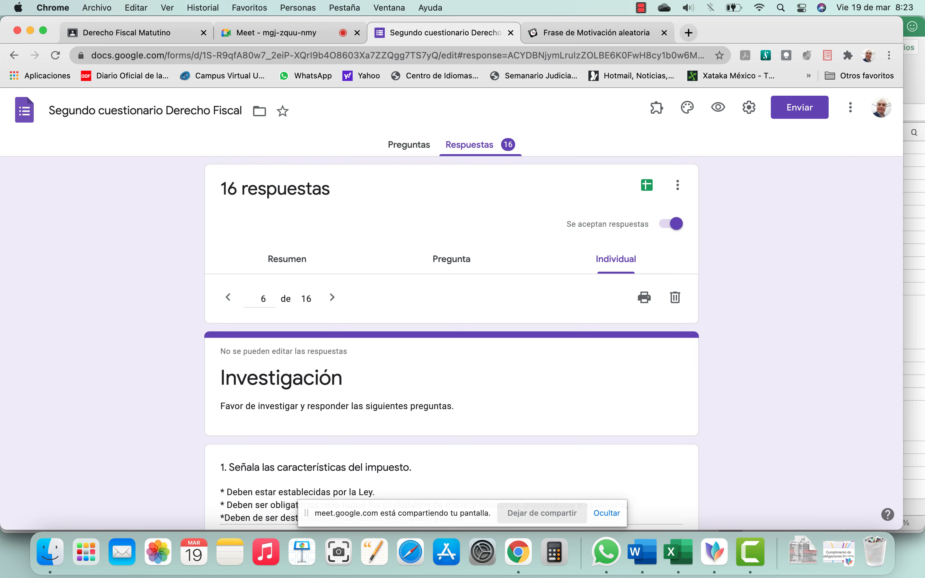
left_click(332, 297)
left_click(332, 297)
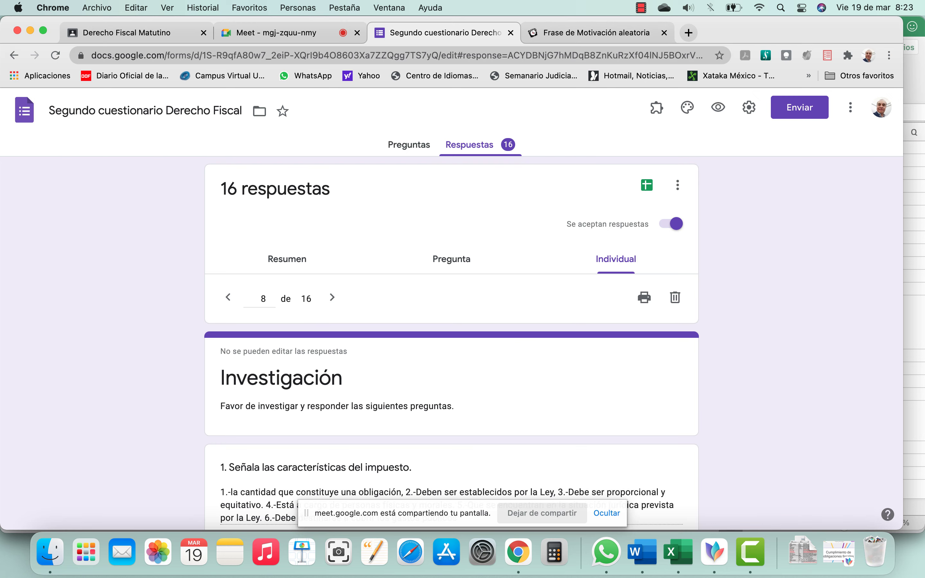
Step: Switch to the Excel attendance list and record the 19 de marzo attendance as Si in M7 and No in M8
left_click(30, 30)
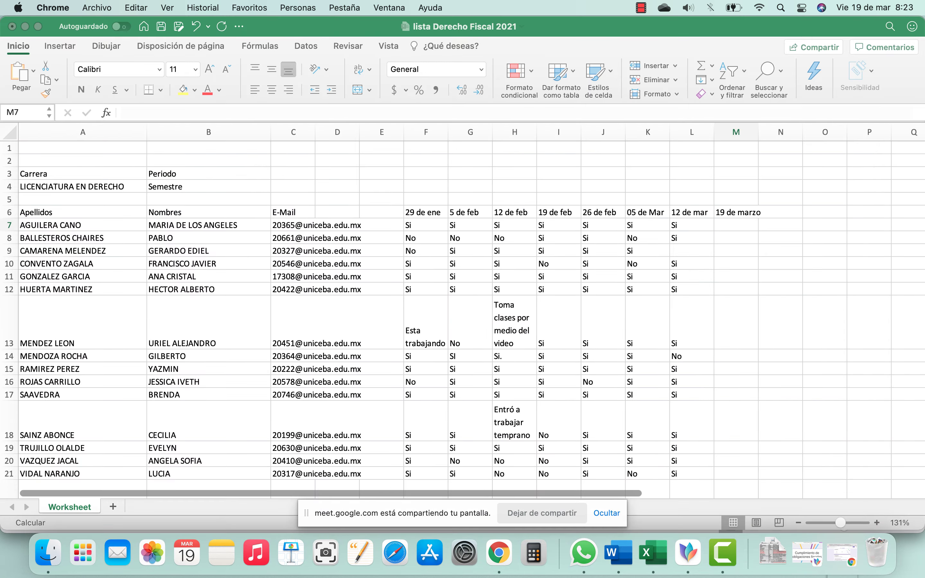
left_click(736, 225)
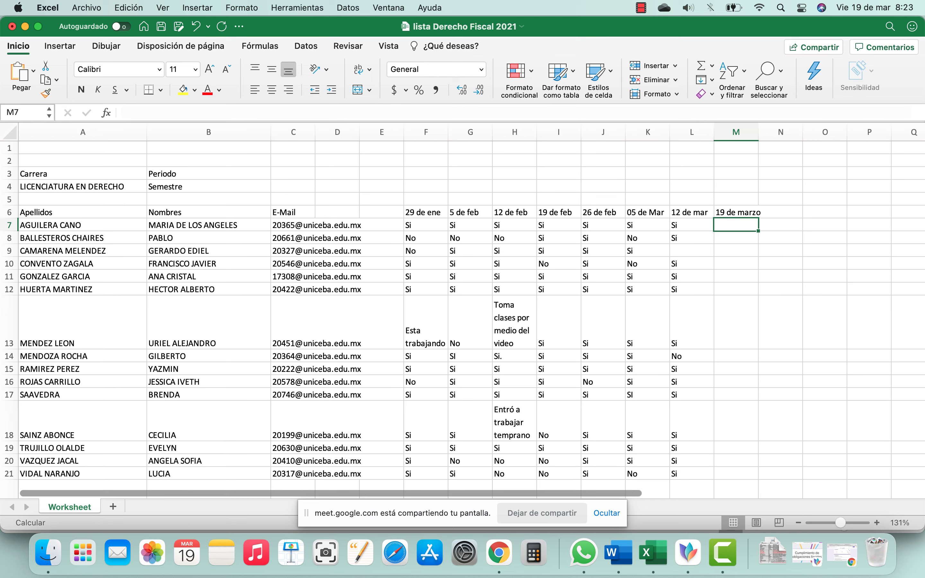
type("Si")
key("ctrl+Return")
key("Down")
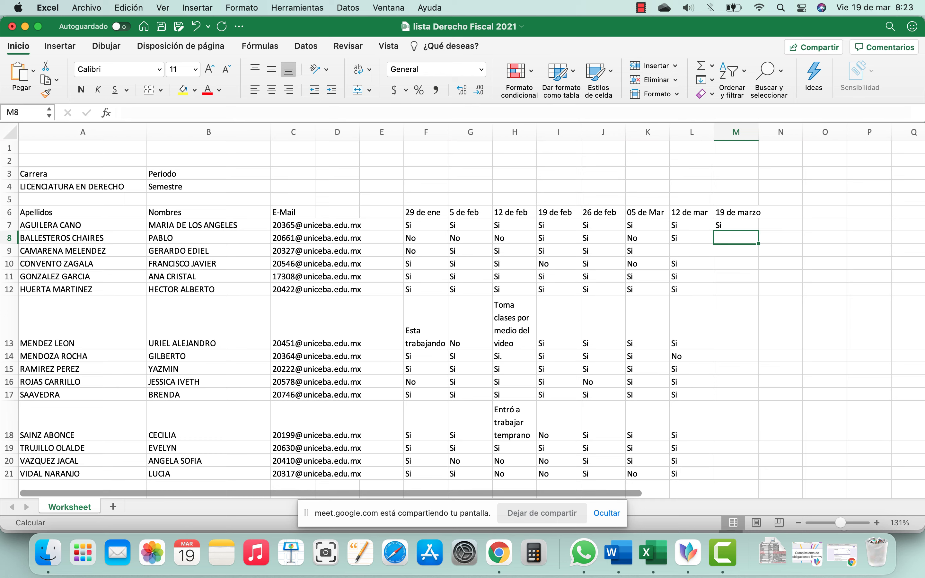
type("No")
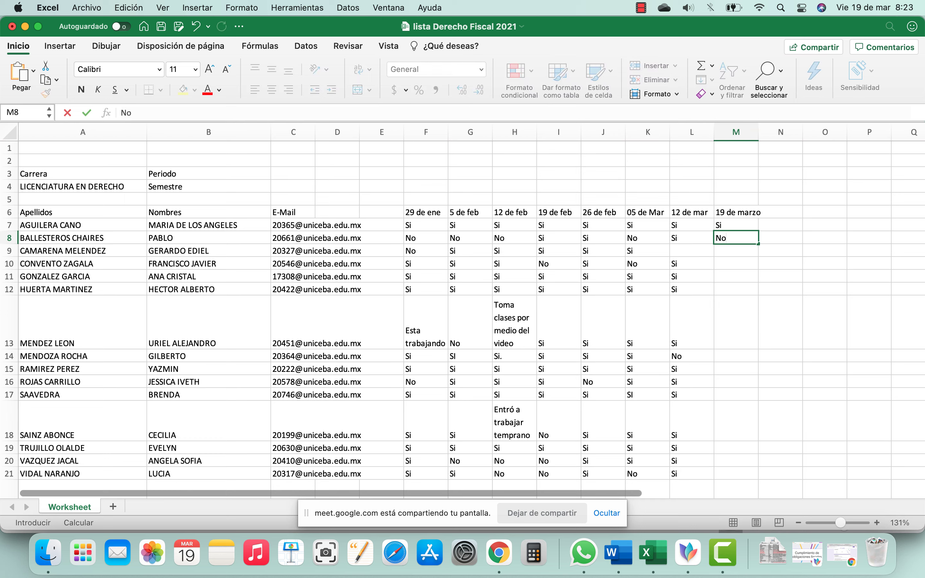
key("Return")
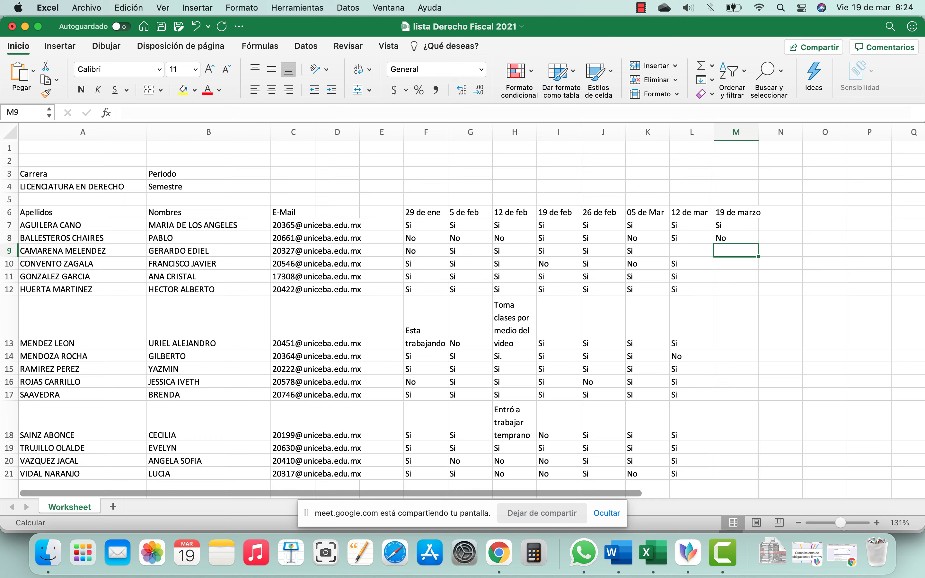
Step: Enter Si for the row 9 student under 19 de marzo and in the empty 12 mar cell
type("Si")
key("Left")
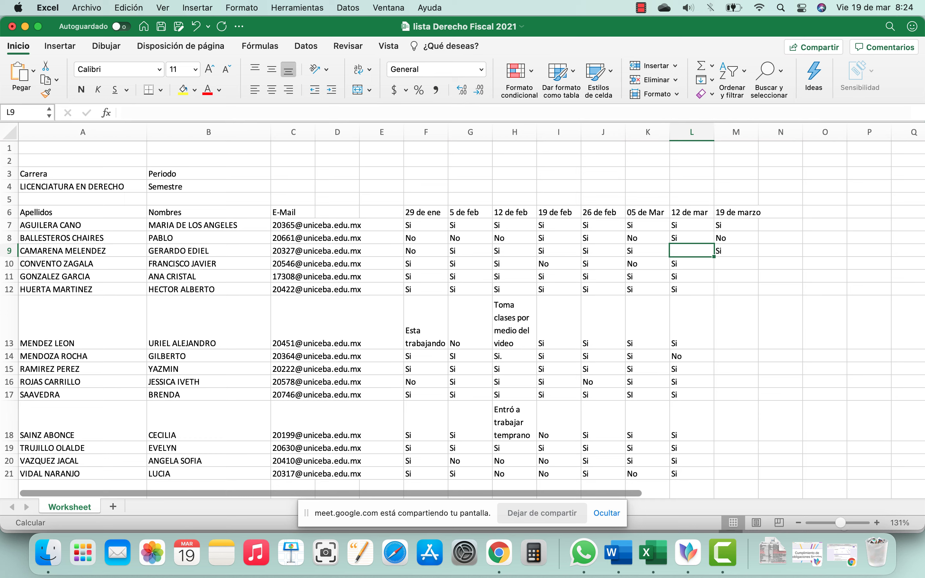
type("Si")
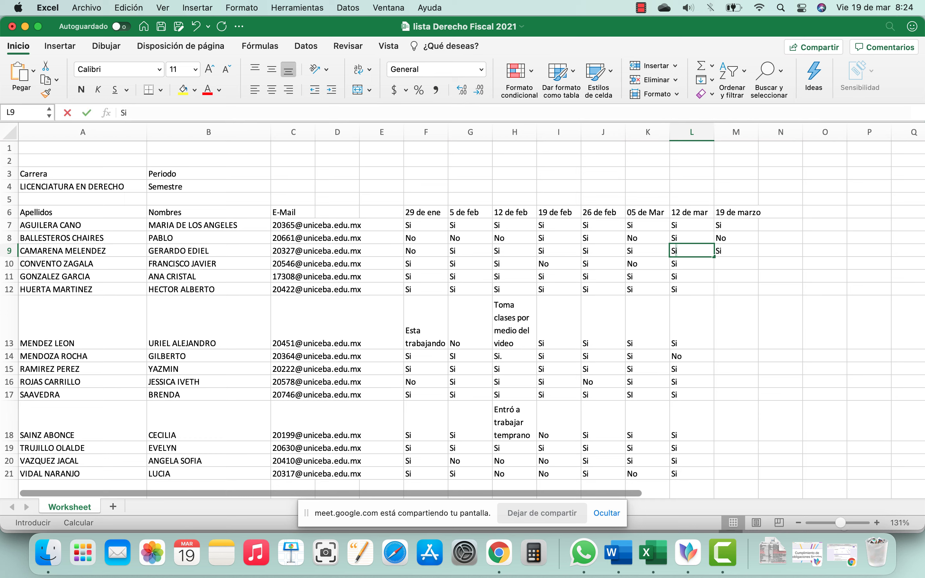
key("Down")
key("Right")
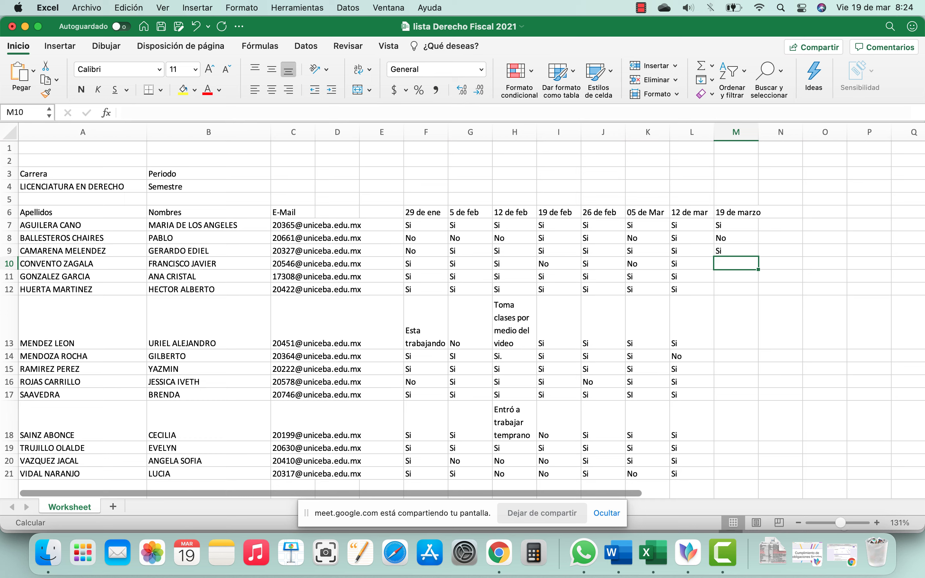
Step: Record the 19 de marzo attendance as No in M10 and Si in M11
type("No")
key("Return")
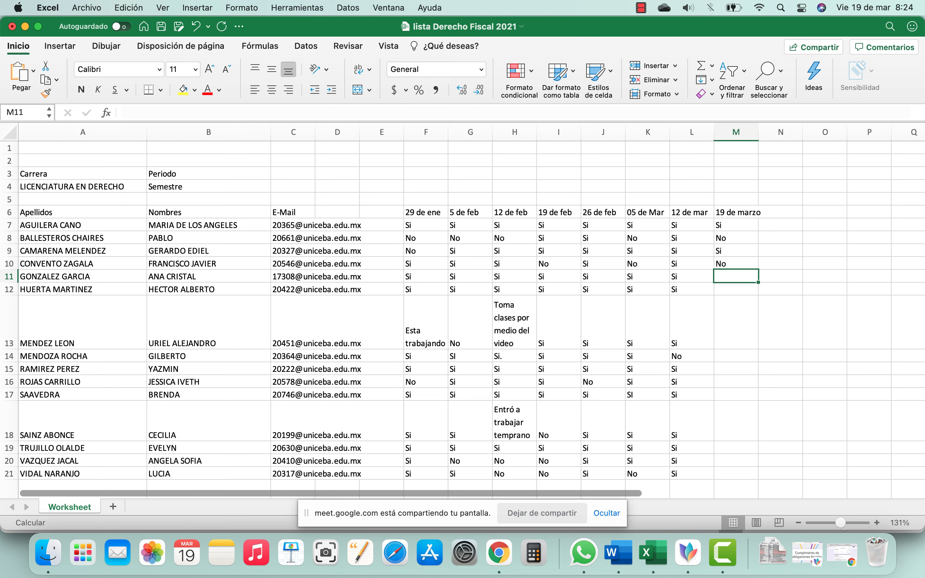
type("Si")
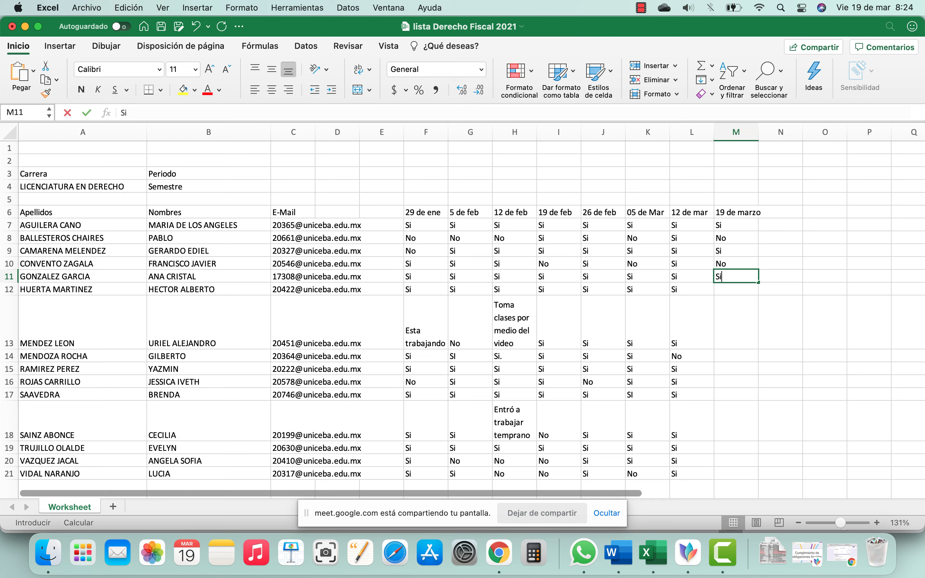
key("Return")
Step: Leave row 12 blank and record the 19 de marzo attendance as Si in M13 and M14
key("Return")
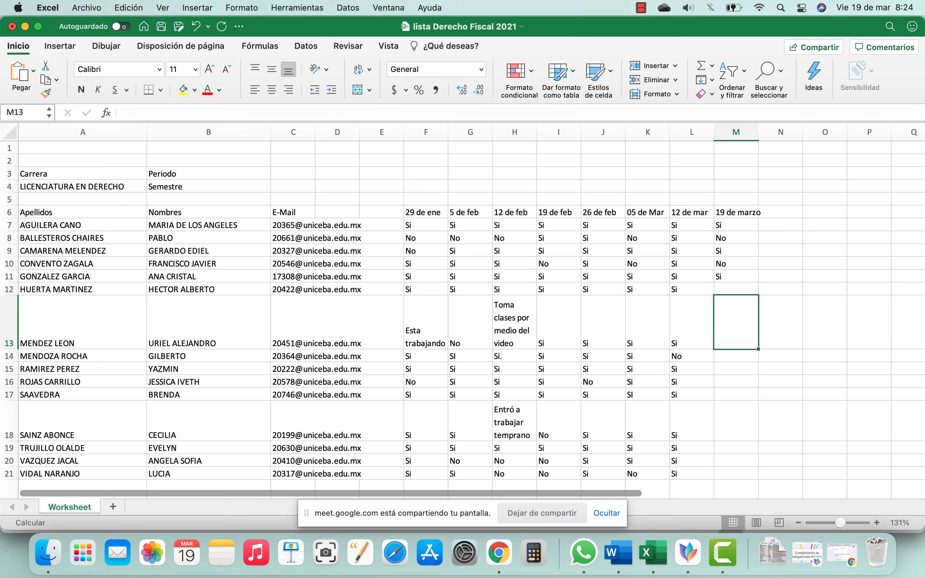
type("Si")
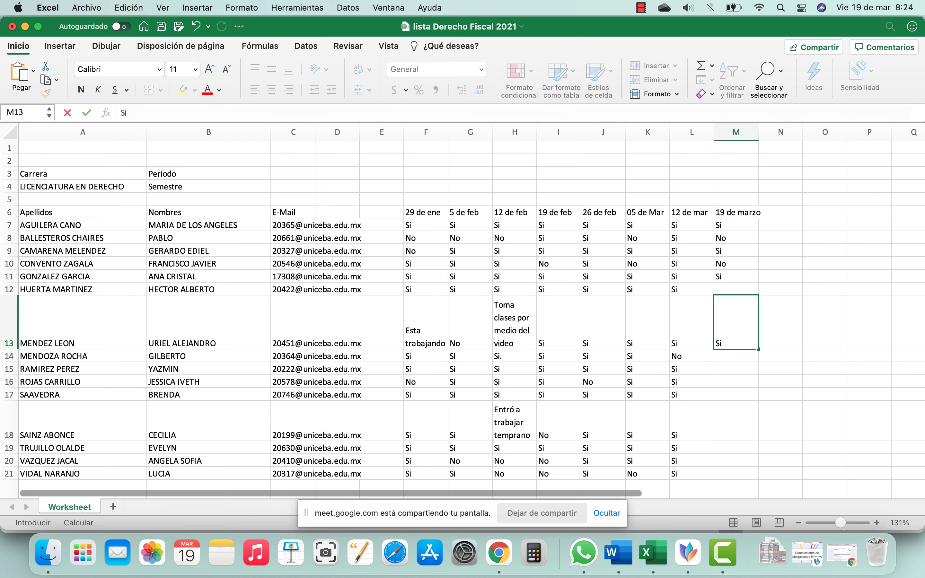
key("Return")
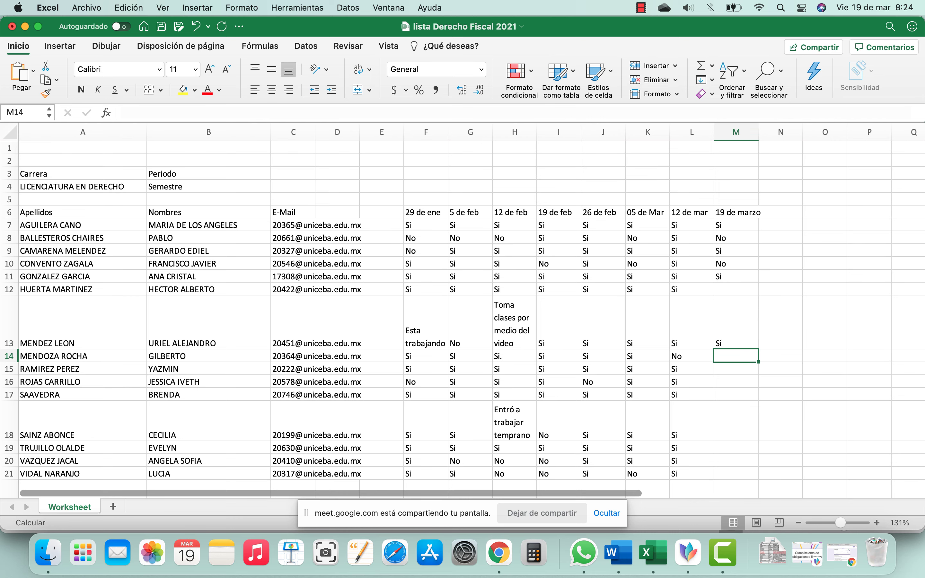
scroll(464, 319, "down", 3)
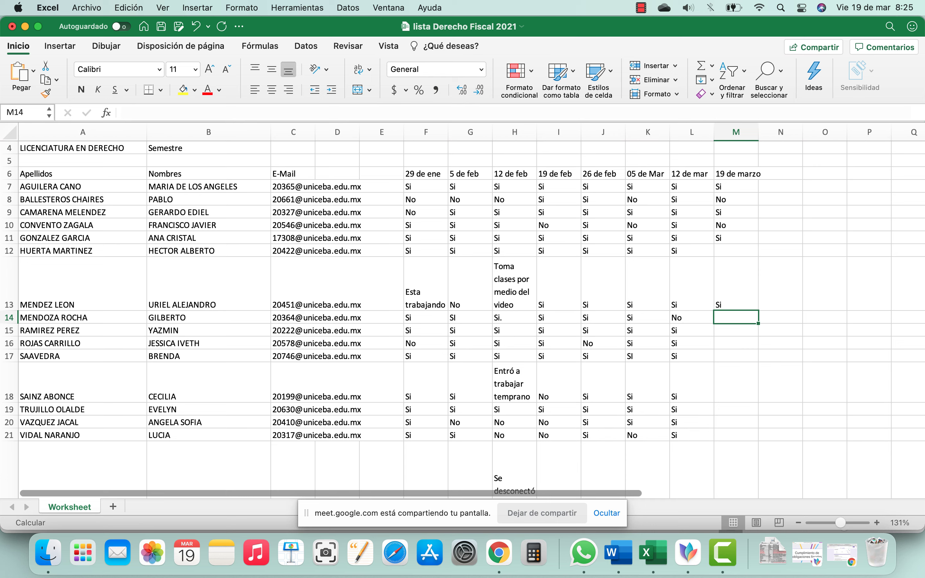
type("Si")
key("Return")
key("Up")
key("Left")
key("Right")
key("Left")
key("Right")
key("Down")
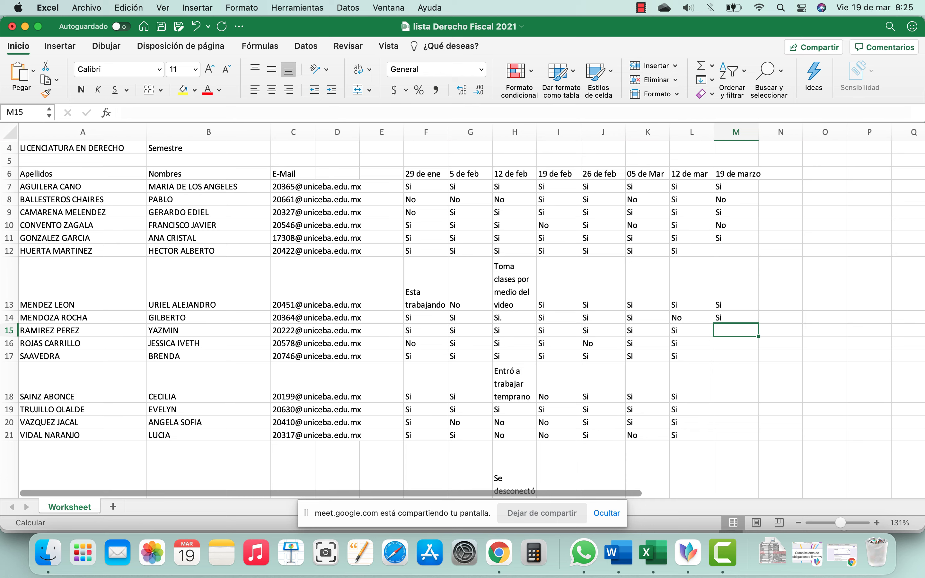
Step: Record the 19 de marzo attendance as Si in M15 and M16
type("Si")
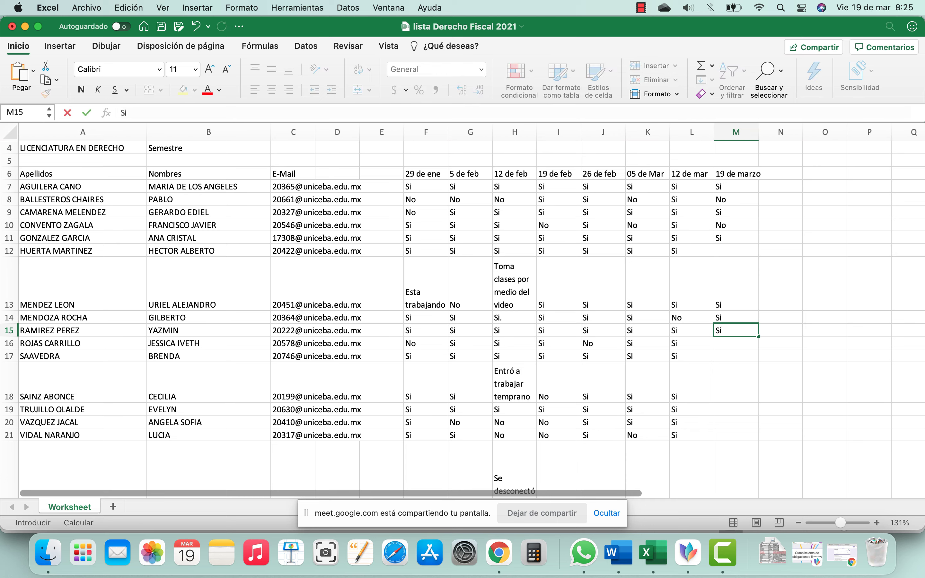
key("Return")
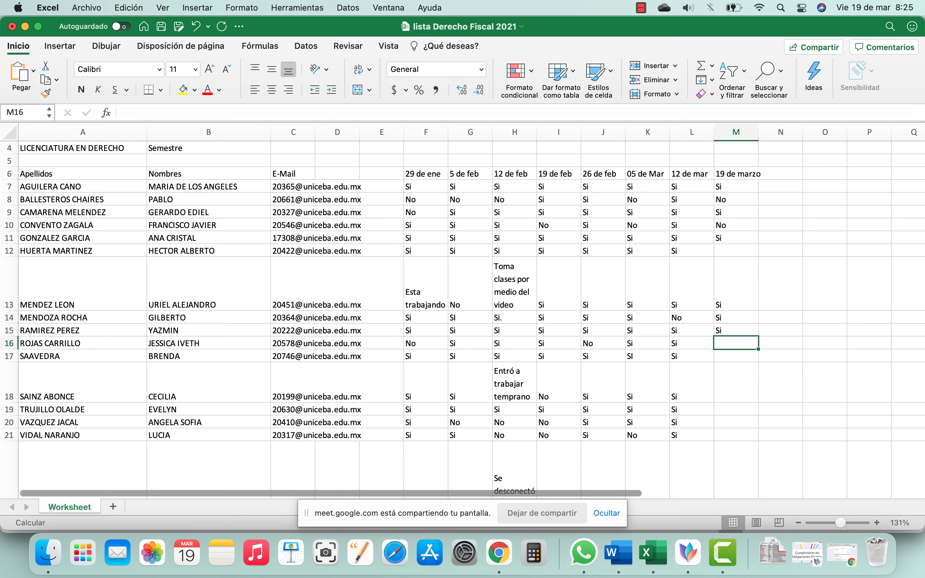
type("No")
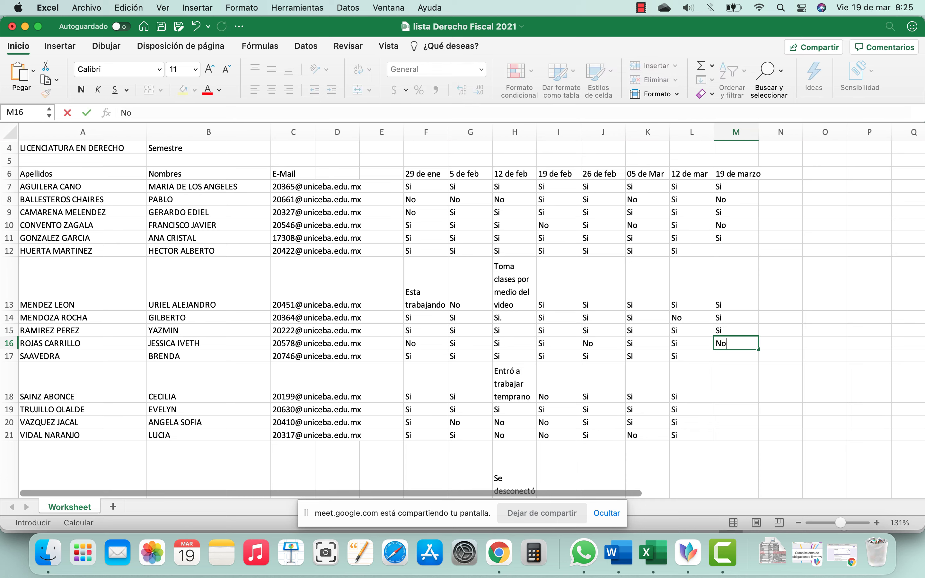
key("BackSpace")
key("BackSpace")
type("Si")
key("Return")
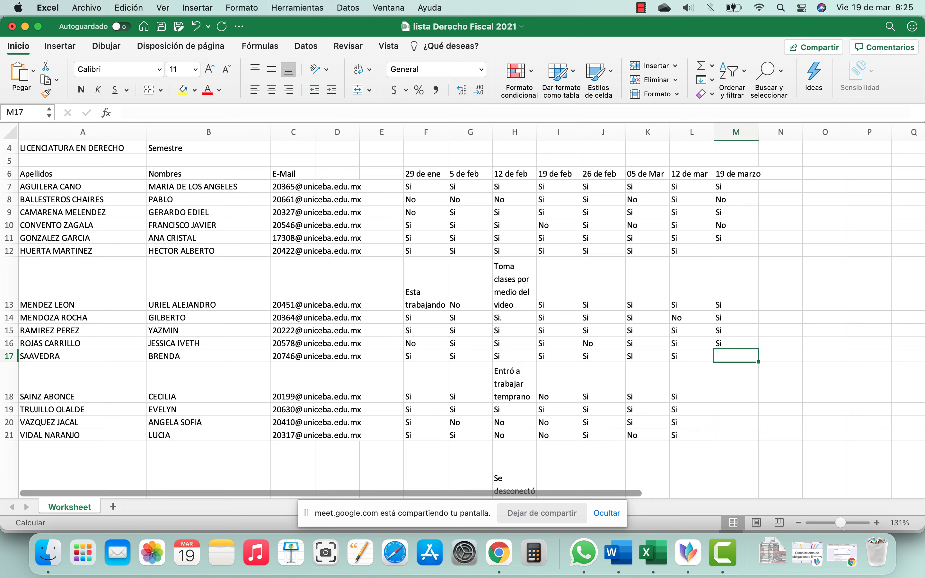
Step: Record the 19 de marzo attendance as Si in M17 and No in M18
type("Si")
key("Tab")
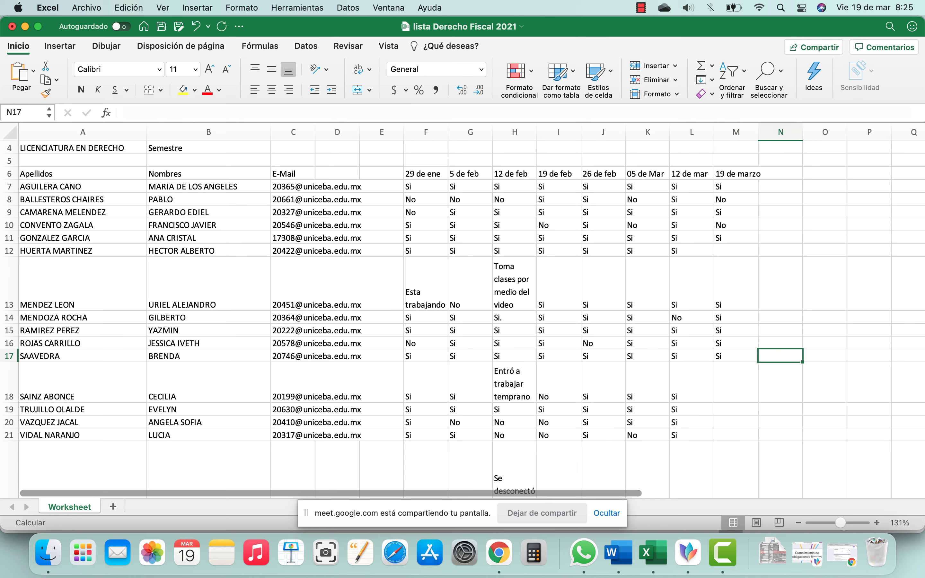
key("Return")
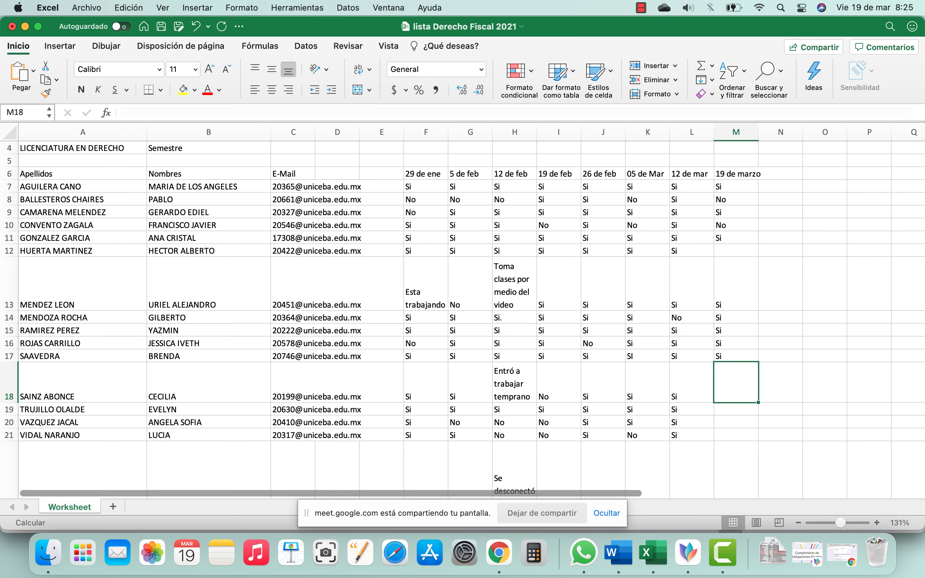
scroll(462, 317, "down", 3)
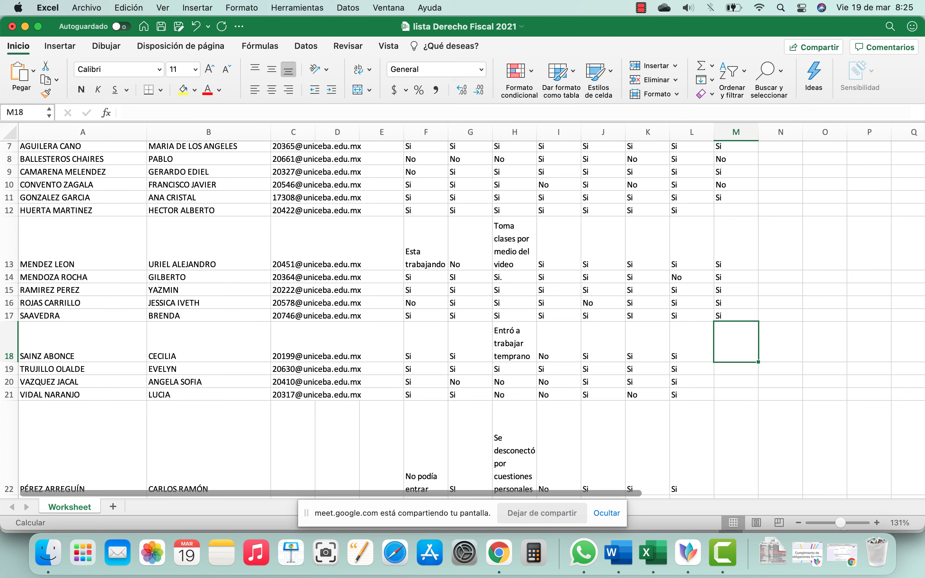
type("No")
key("Return")
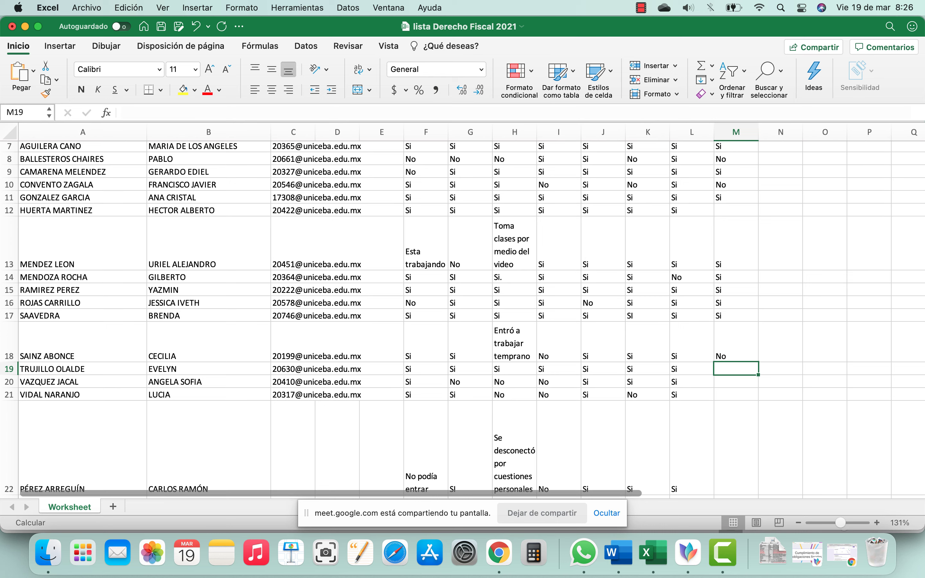
Step: Enter Si as the 19 de marzo attendance in M19, M20 and M21
type("Si")
key("Return")
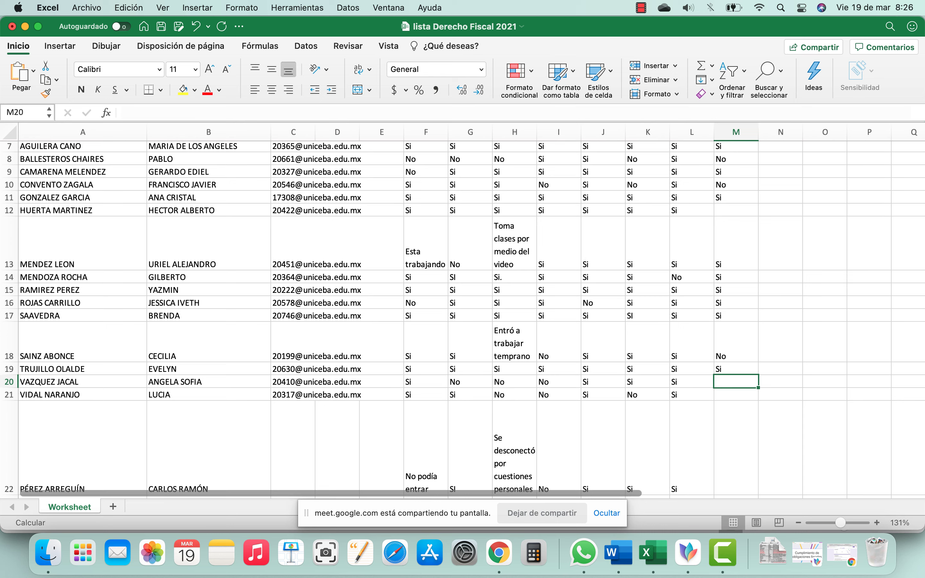
type("Si")
key("Return")
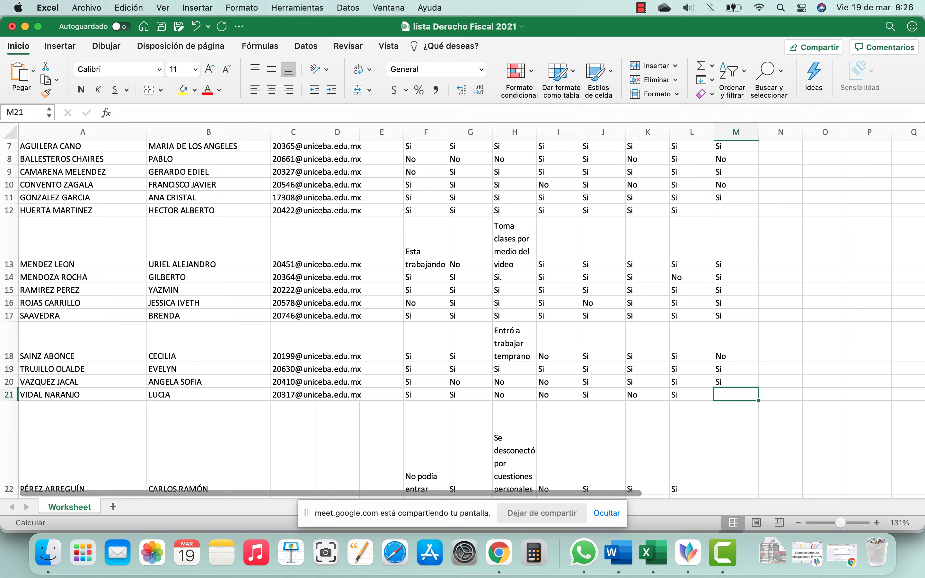
type("Si")
key("Return")
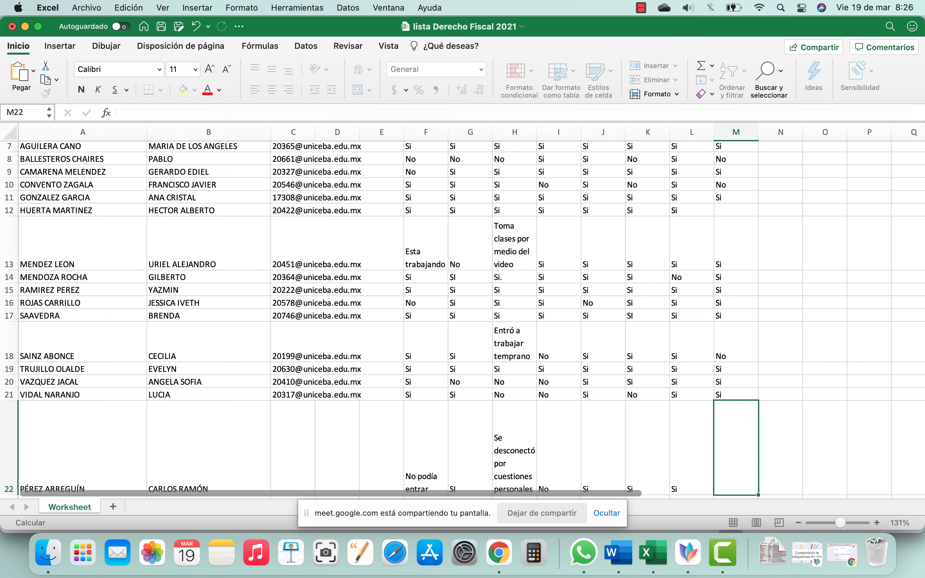
Step: Record the 19 de marzo attendance of the last student on the list as No in M22
key("Return")
scroll(735, 242, "down", 5)
left_click(736, 242)
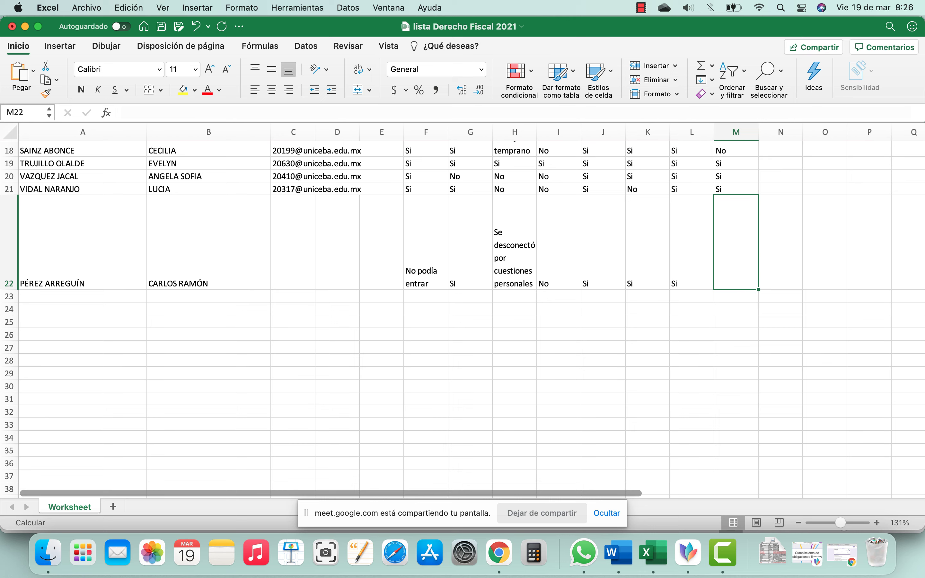
type("No")
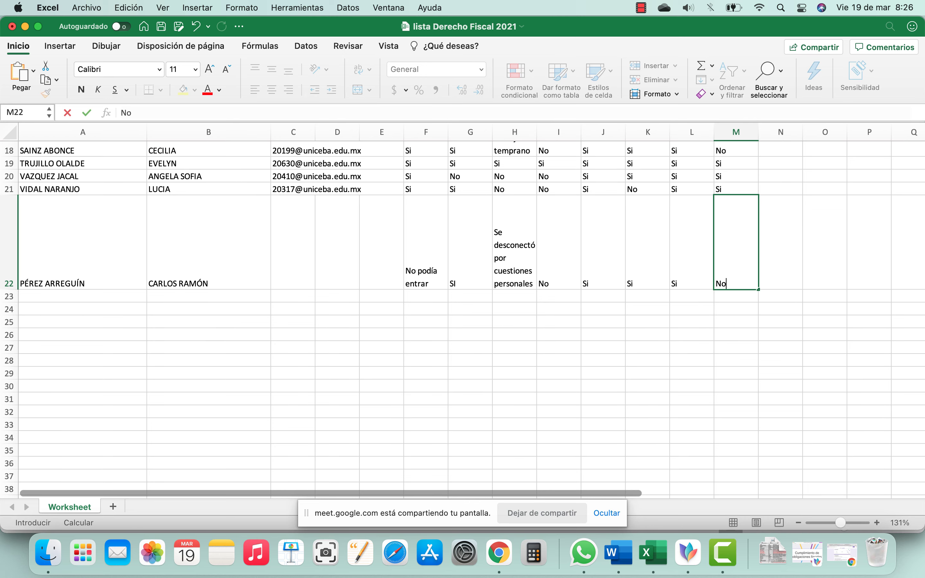
key("Return")
Step: Return to the student left blank in row 12 and enter SI under 19 de marzo in M12
key("Up")
key("Up")
key("Up")
key("Up")
key("Up")
key("Up")
key("Up")
key("Up")
key("Up")
key("Up")
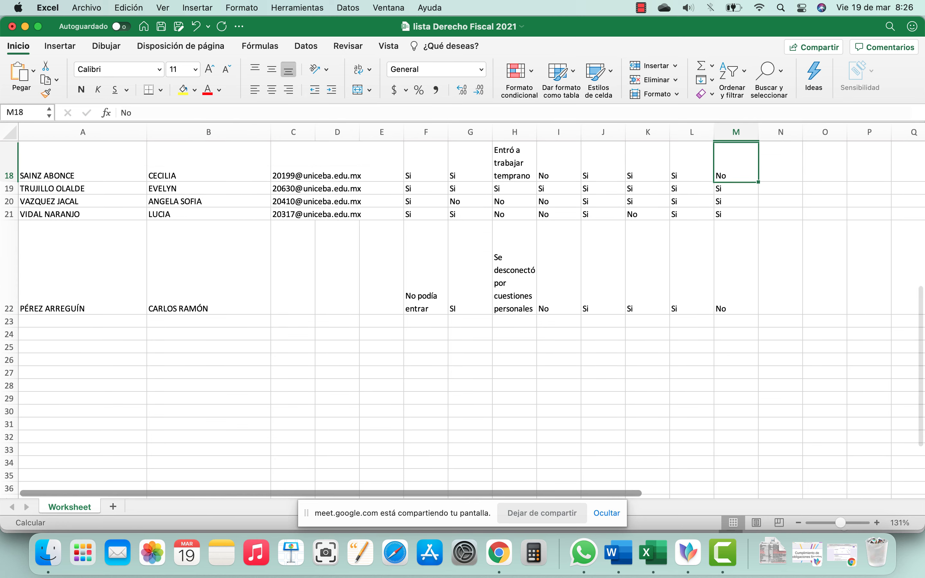
key("Up")
key("Up")
key("Up")
key("Up")
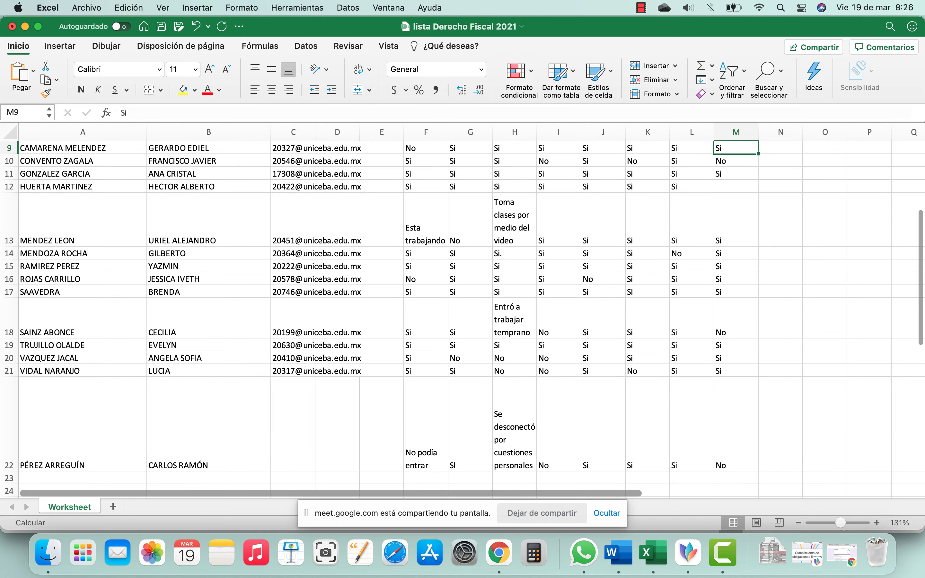
key("Up")
key("Down")
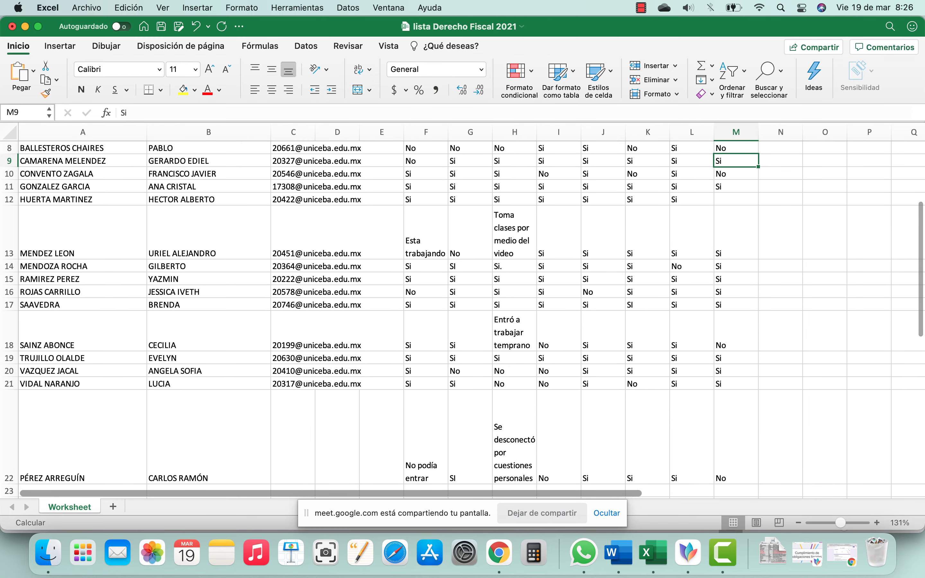
scroll(462, 321, "up", 2)
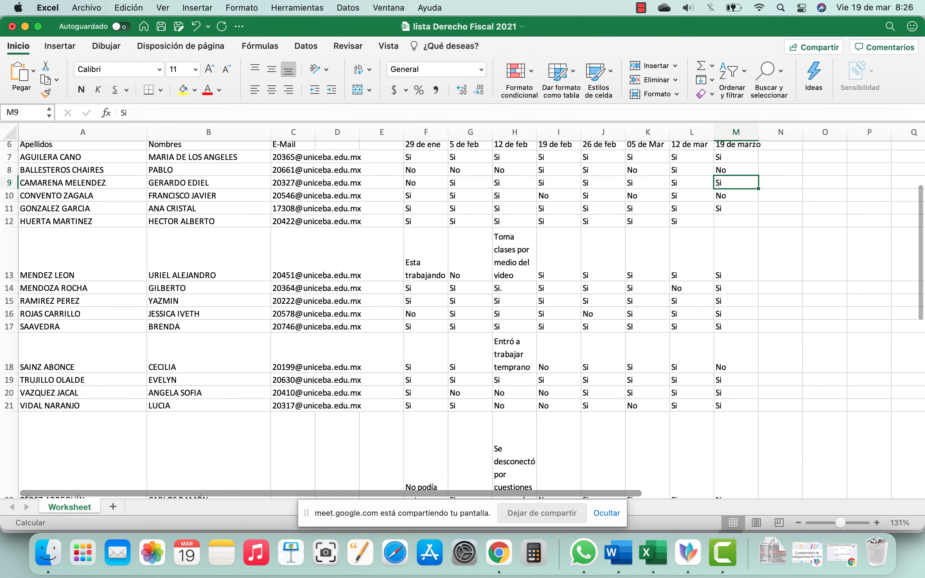
left_click(736, 221)
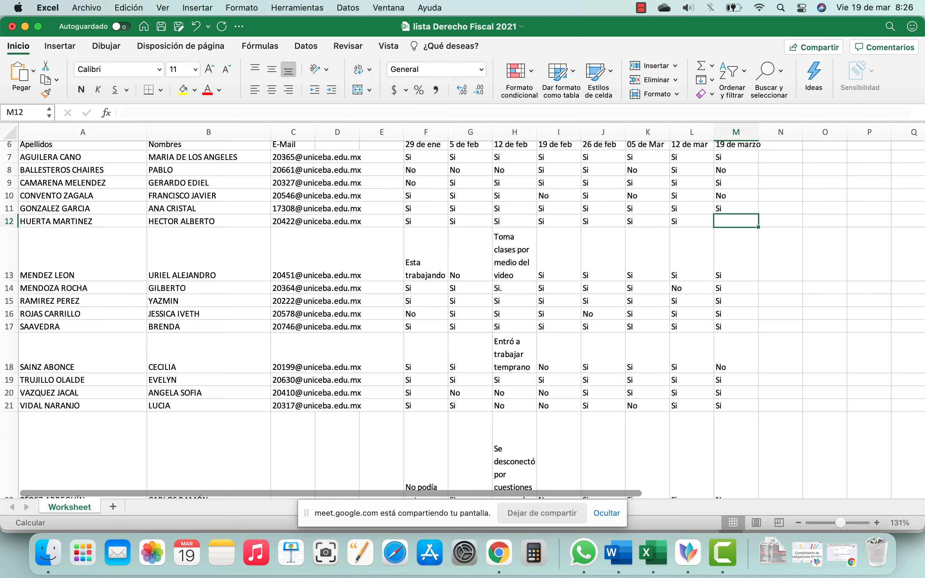
type("SI")
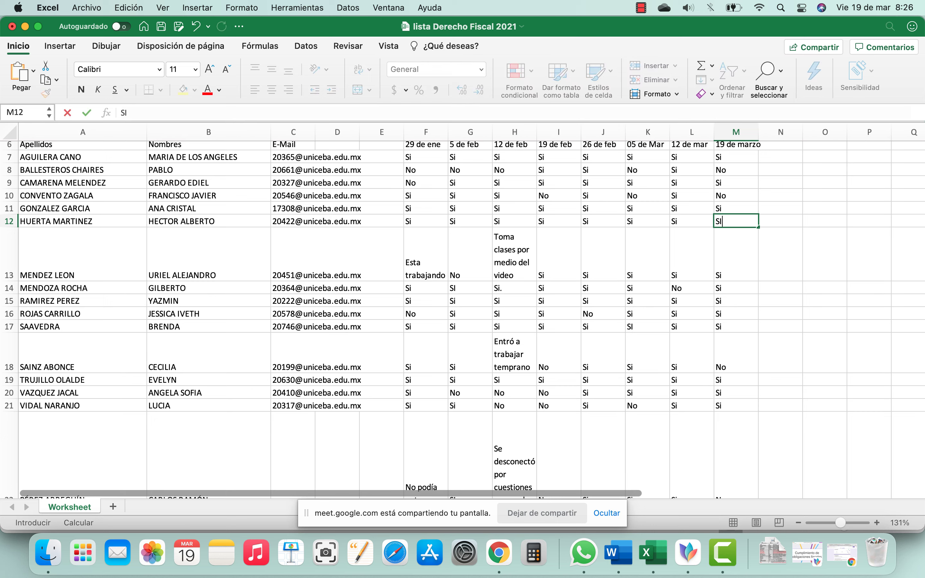
left_click(780, 254)
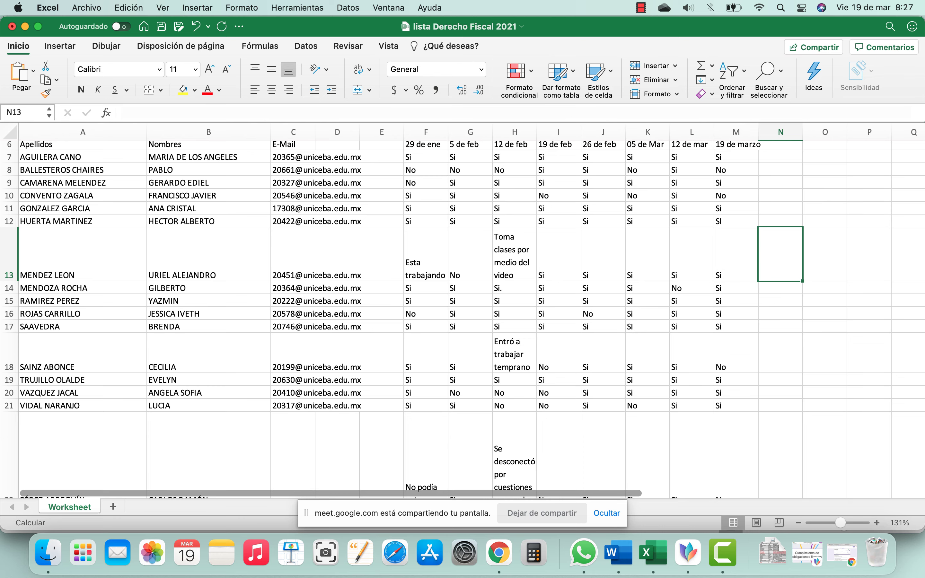
Step: Save the attendance workbook under its existing name
scroll(458, 317, "down", 5)
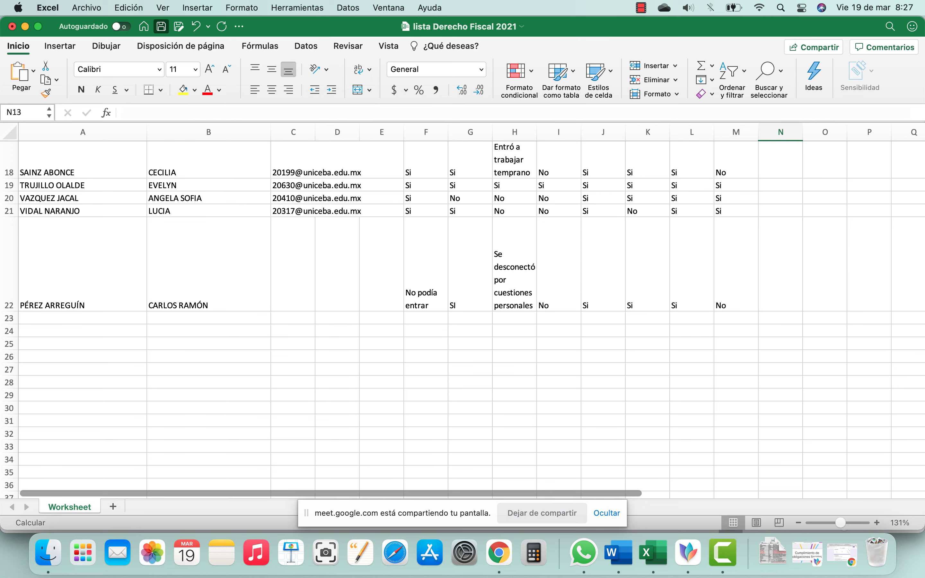
left_click(161, 26)
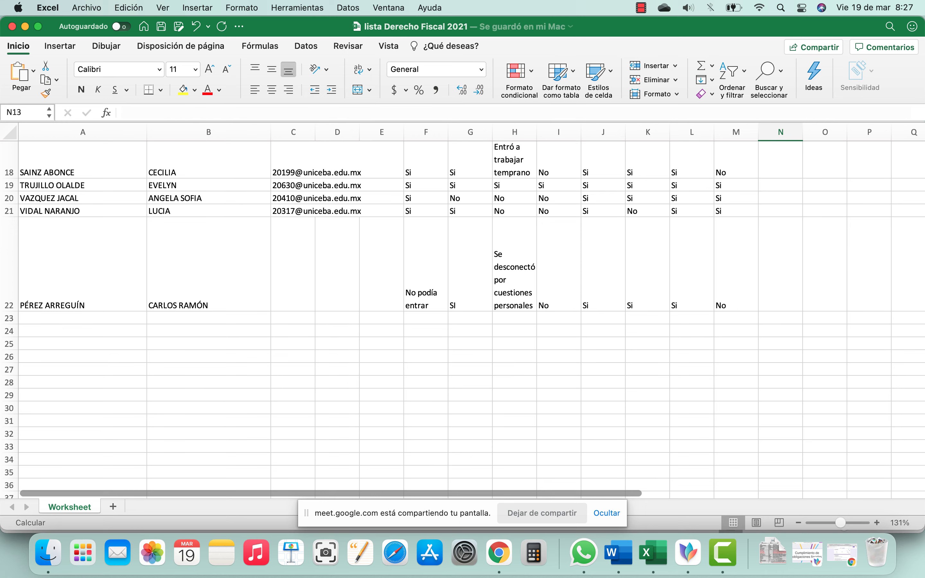
scroll(463, 320, "up", 10)
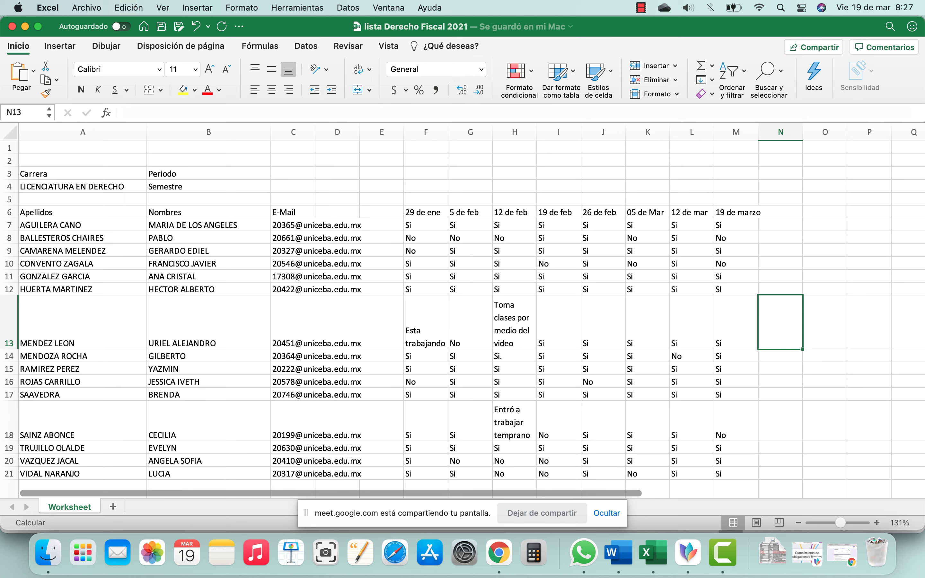
left_click(780, 186)
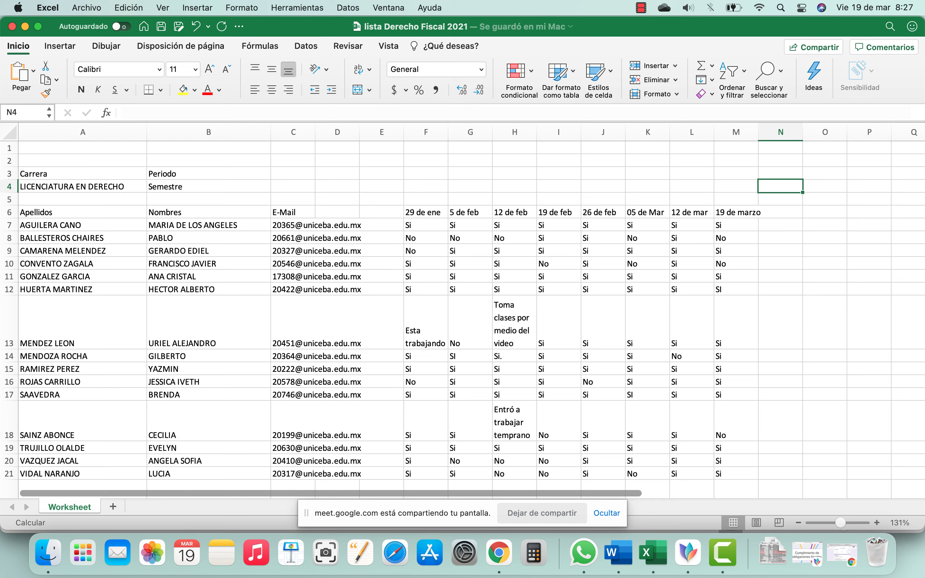
left_click(208, 161)
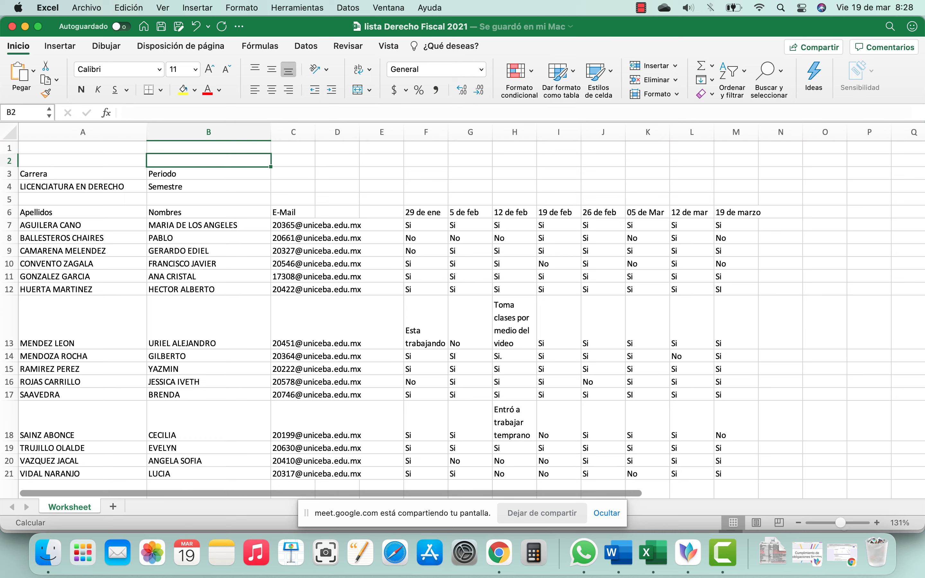
left_click(293, 160)
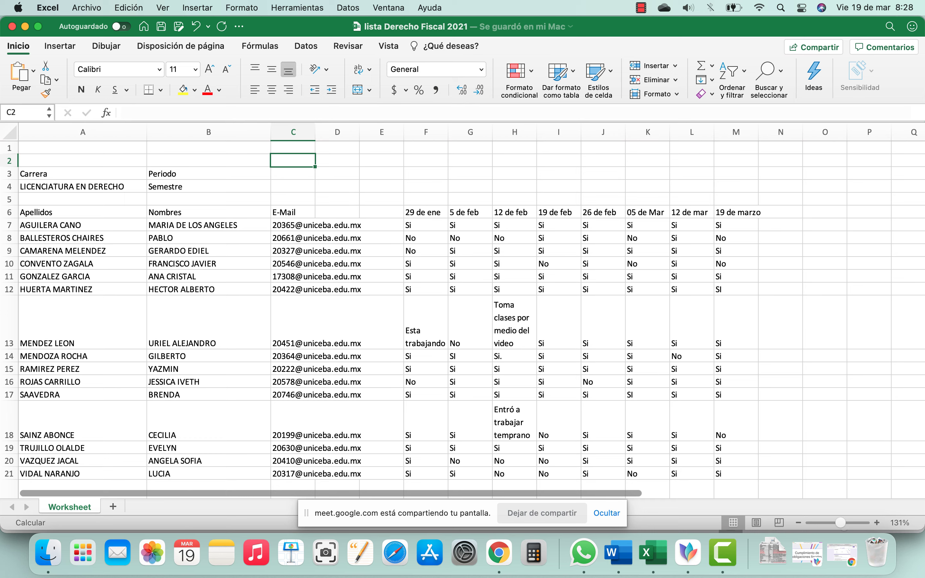
key("Right")
key("Right")
key("Right")
key("Right")
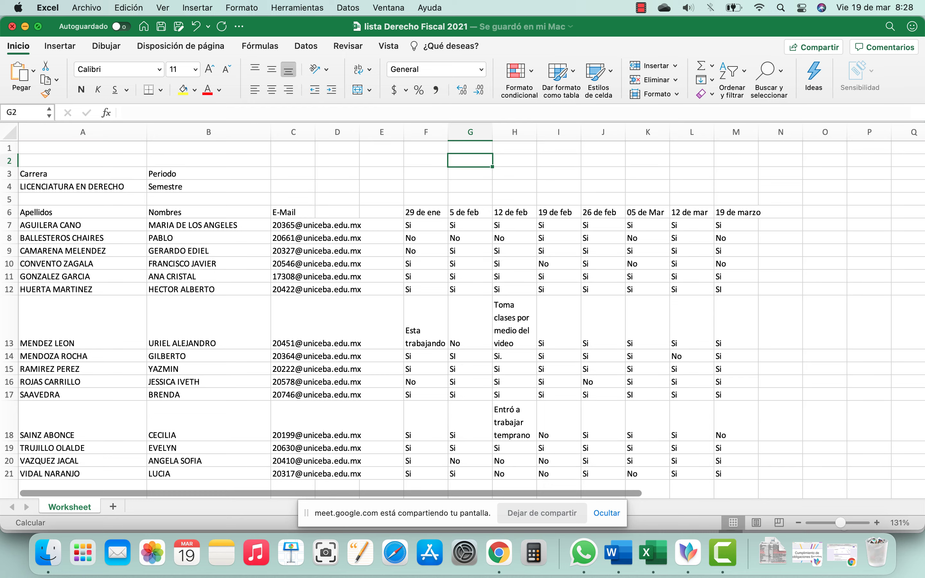
Step: Minimize the attendance list, review the March and April 2021 class and vacation dates in Calendar, and close the calendar window
left_click(24, 26)
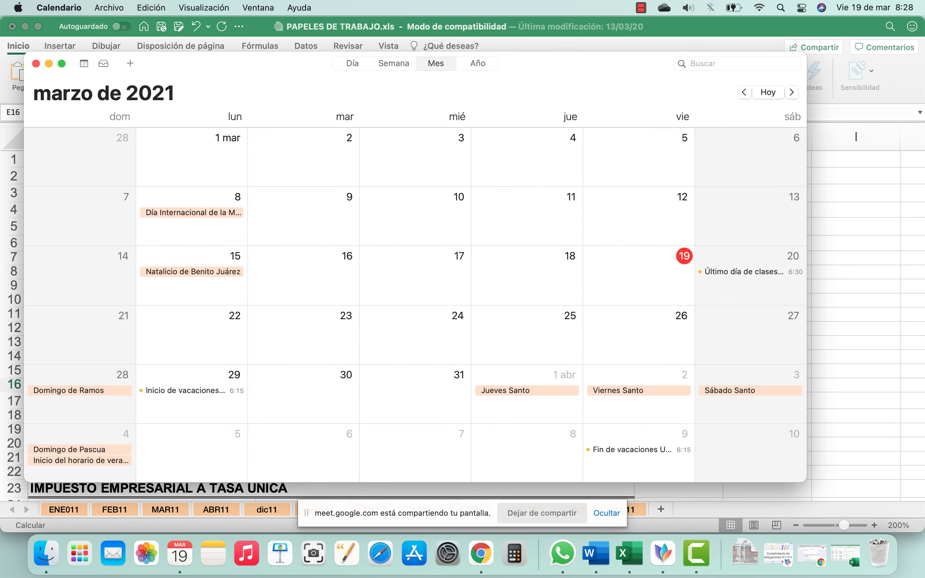
scroll(414, 305, "down", 1)
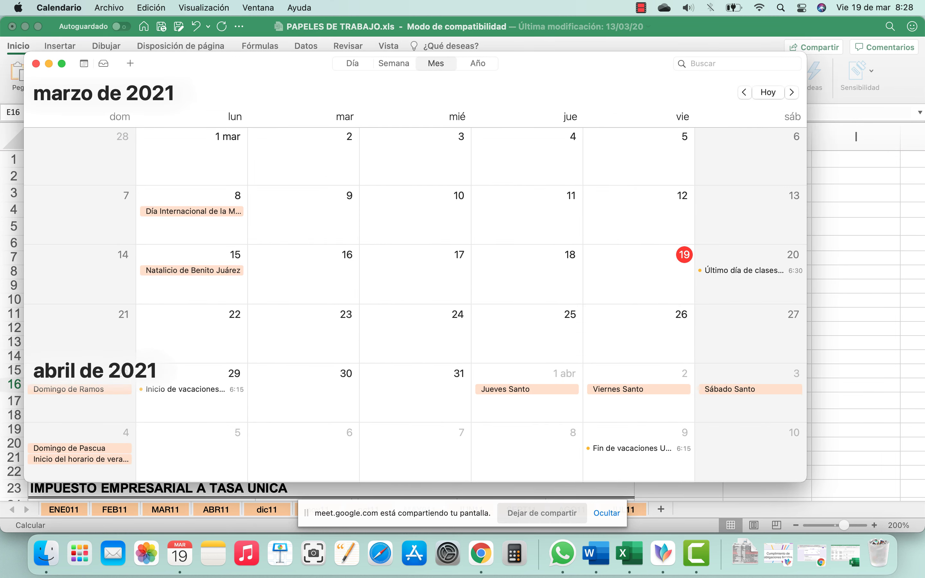
scroll(415, 305, "down", 3)
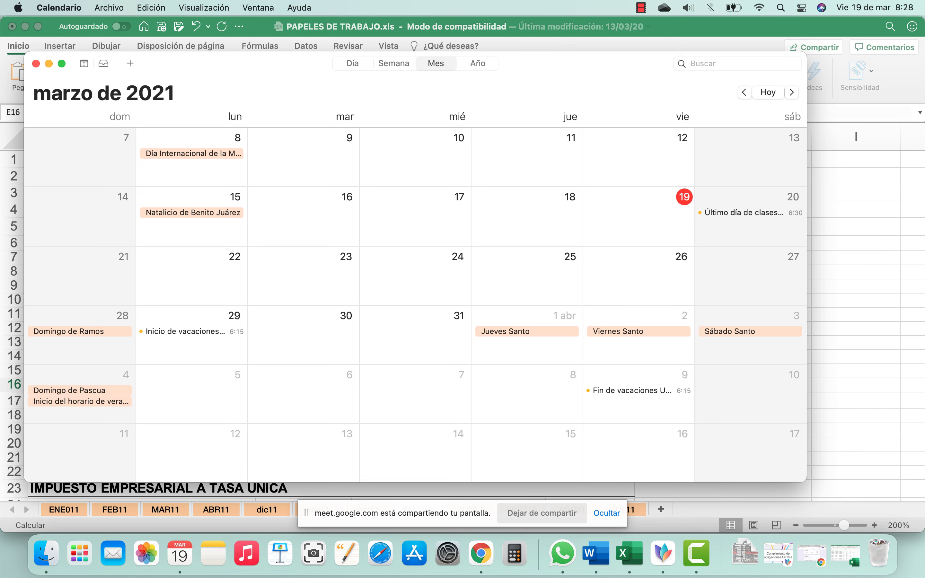
scroll(415, 305, "down", 1)
scroll(415, 305, "down", 3)
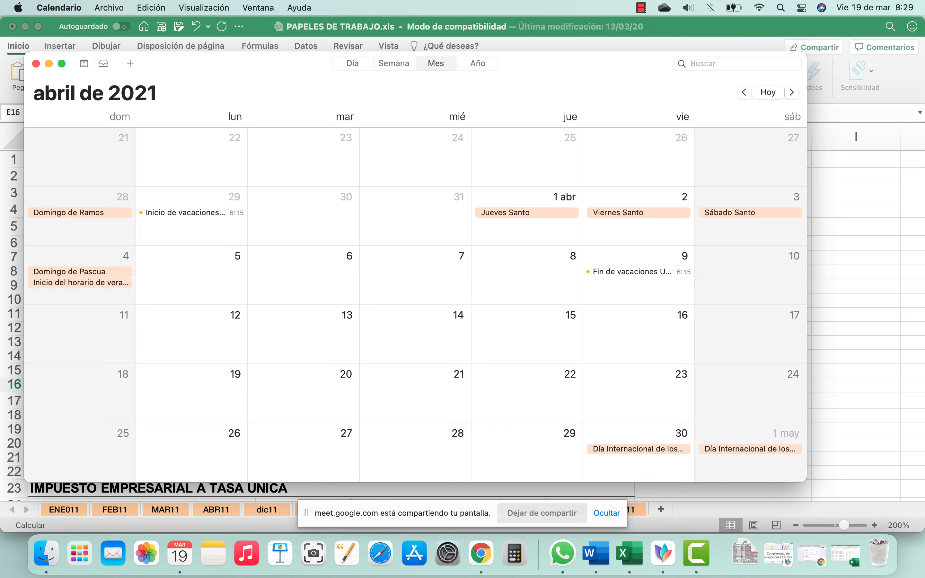
scroll(415, 305, "up", 2)
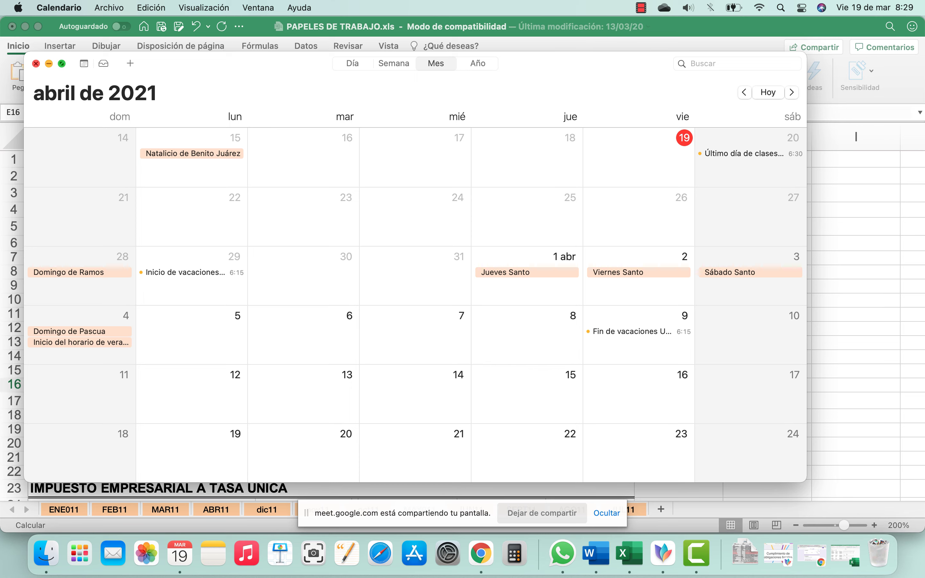
left_click(36, 63)
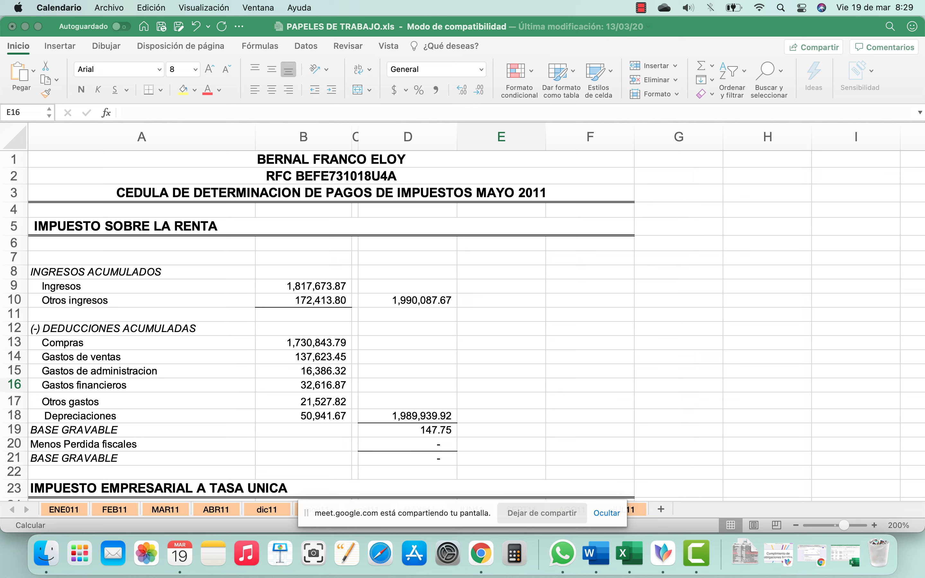
left_click(640, 8)
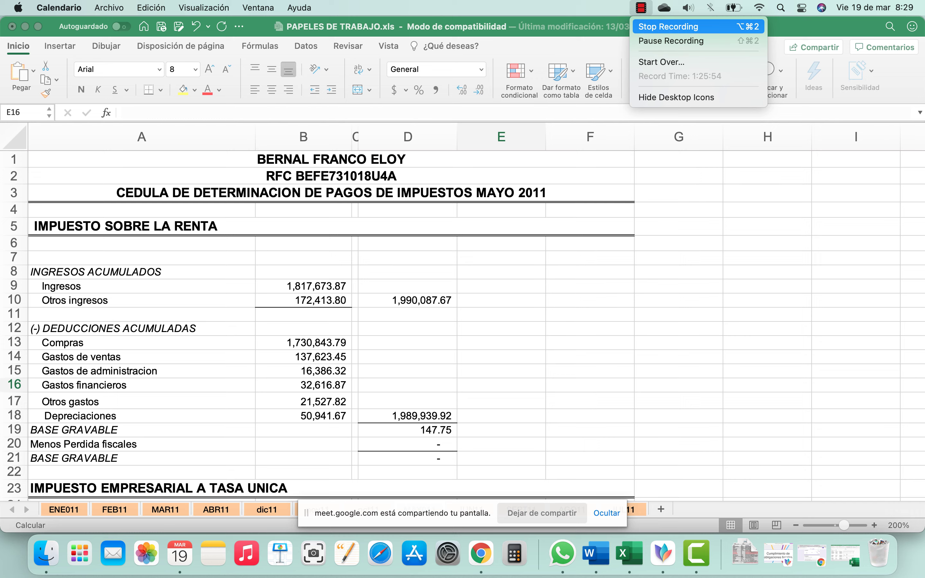